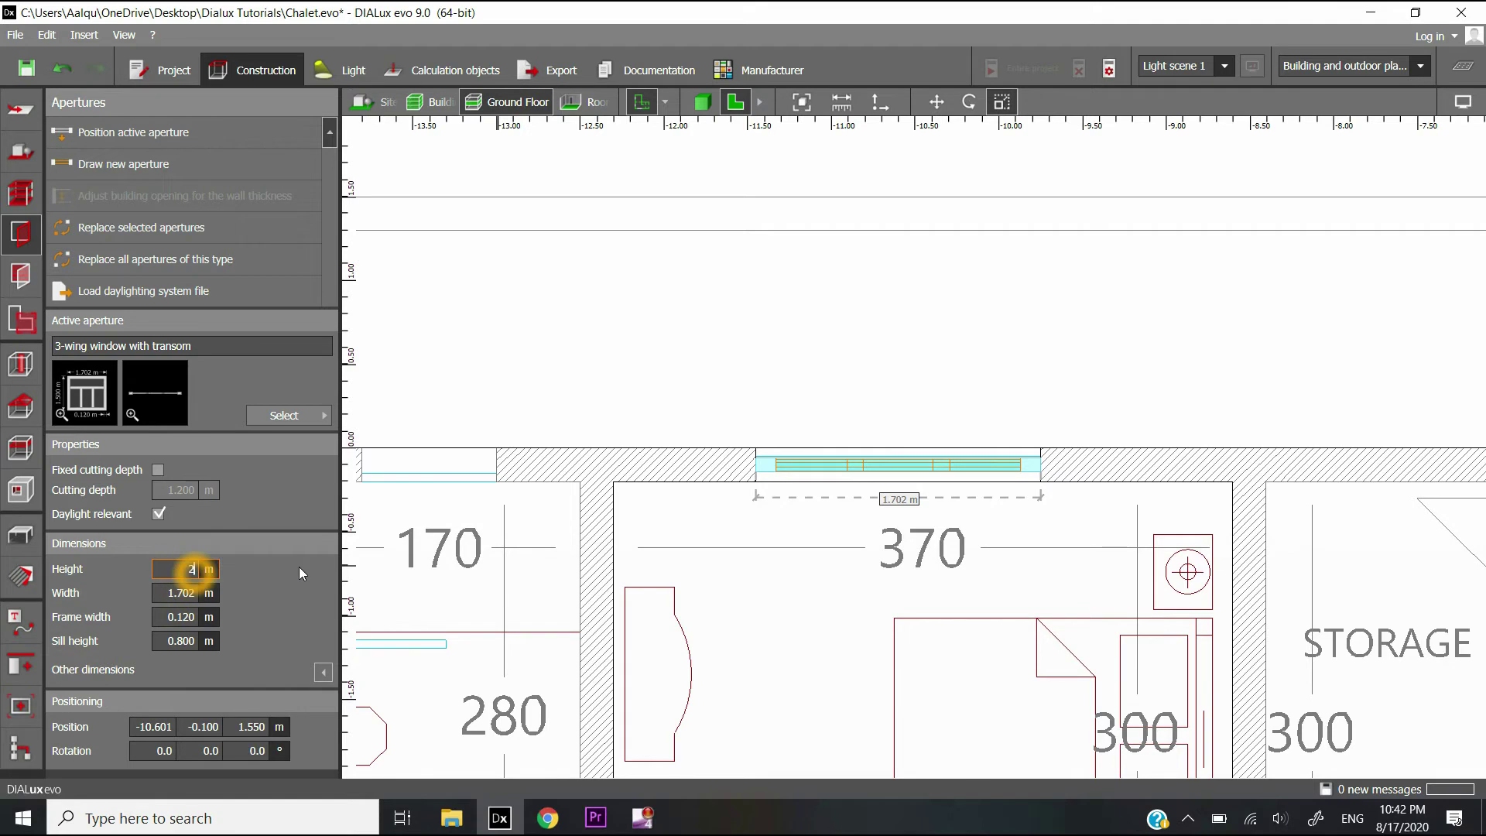
Set the guest bedroom window's height to 2 m and show the window in the 3D view.
key(Return)
click(702, 101)
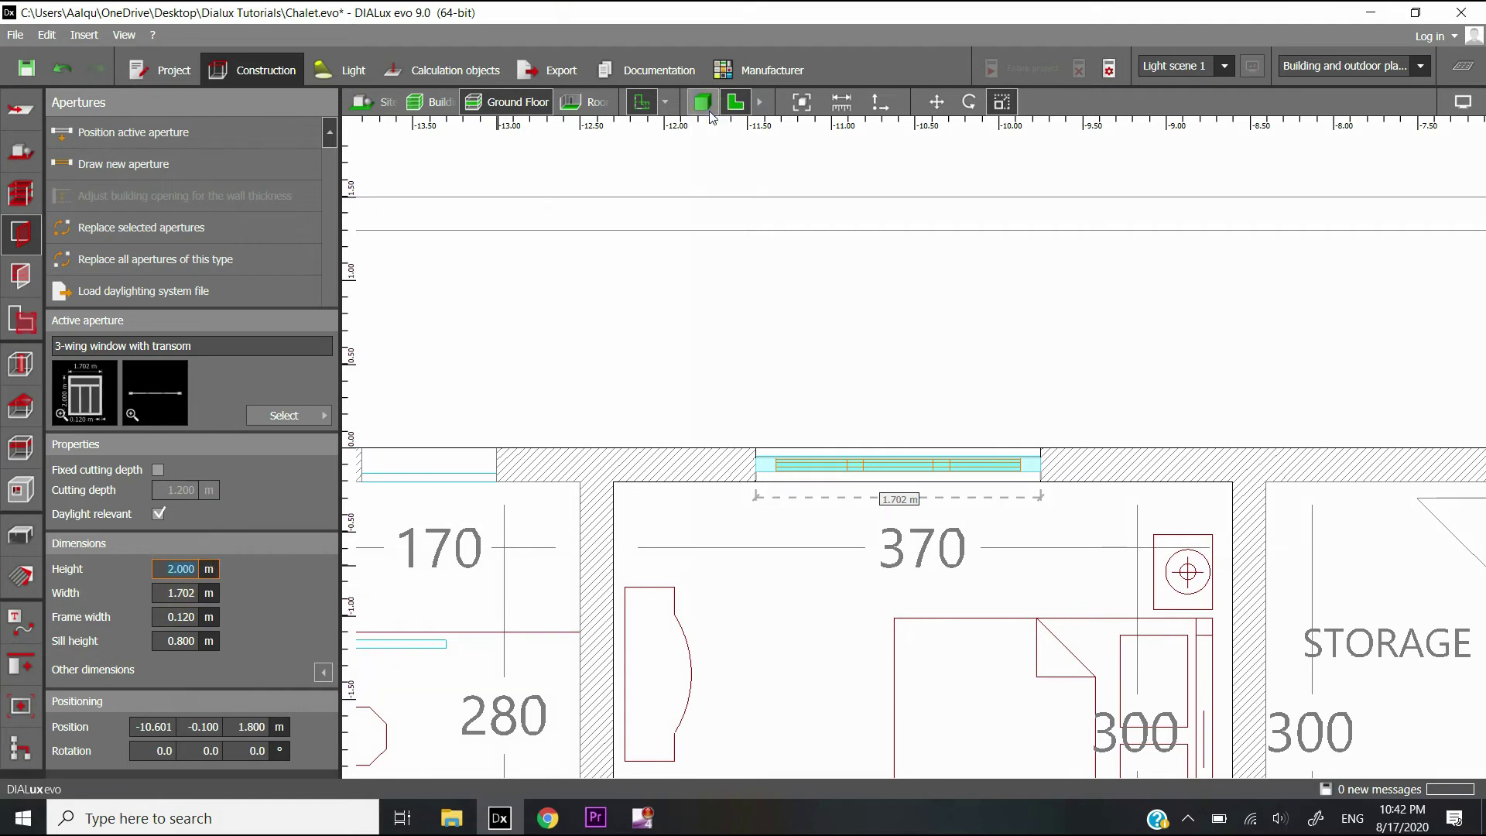
click(836, 425)
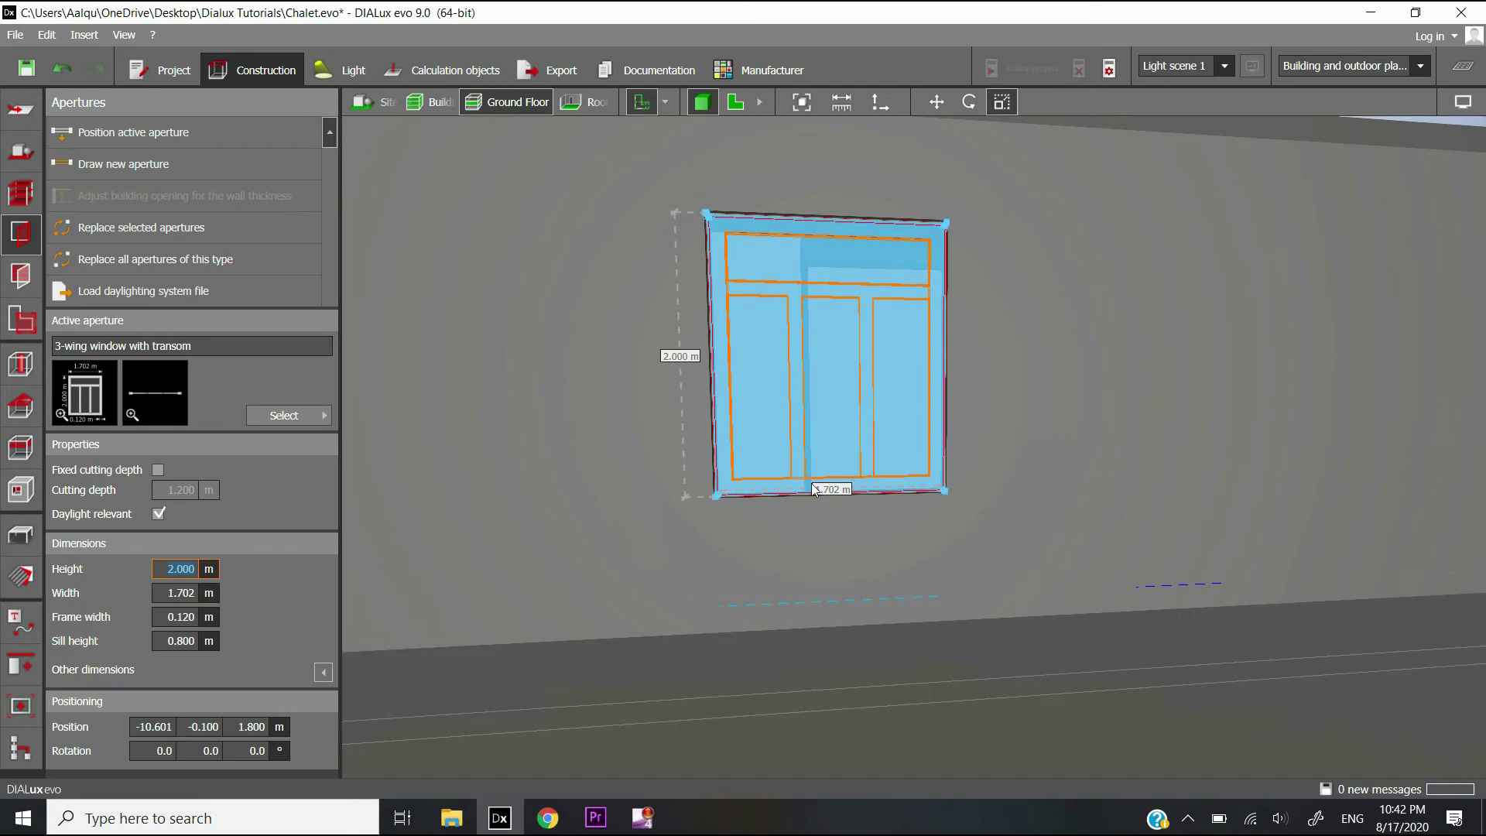
Try setting the guest bedroom window's width to 1.8 m.
click(175, 593)
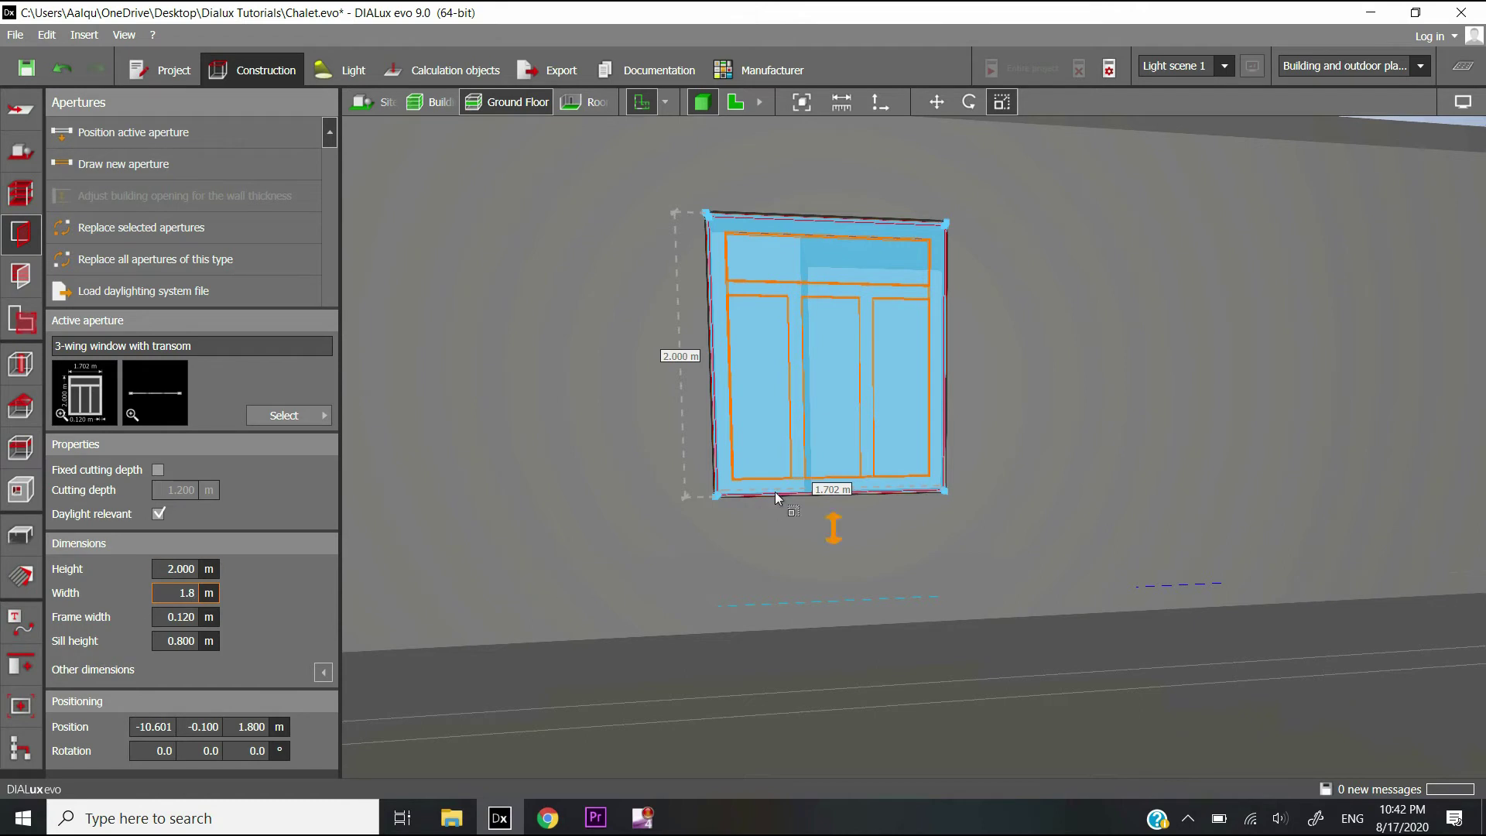
middle_drag(832, 519, 829, 584)
click(412, 540)
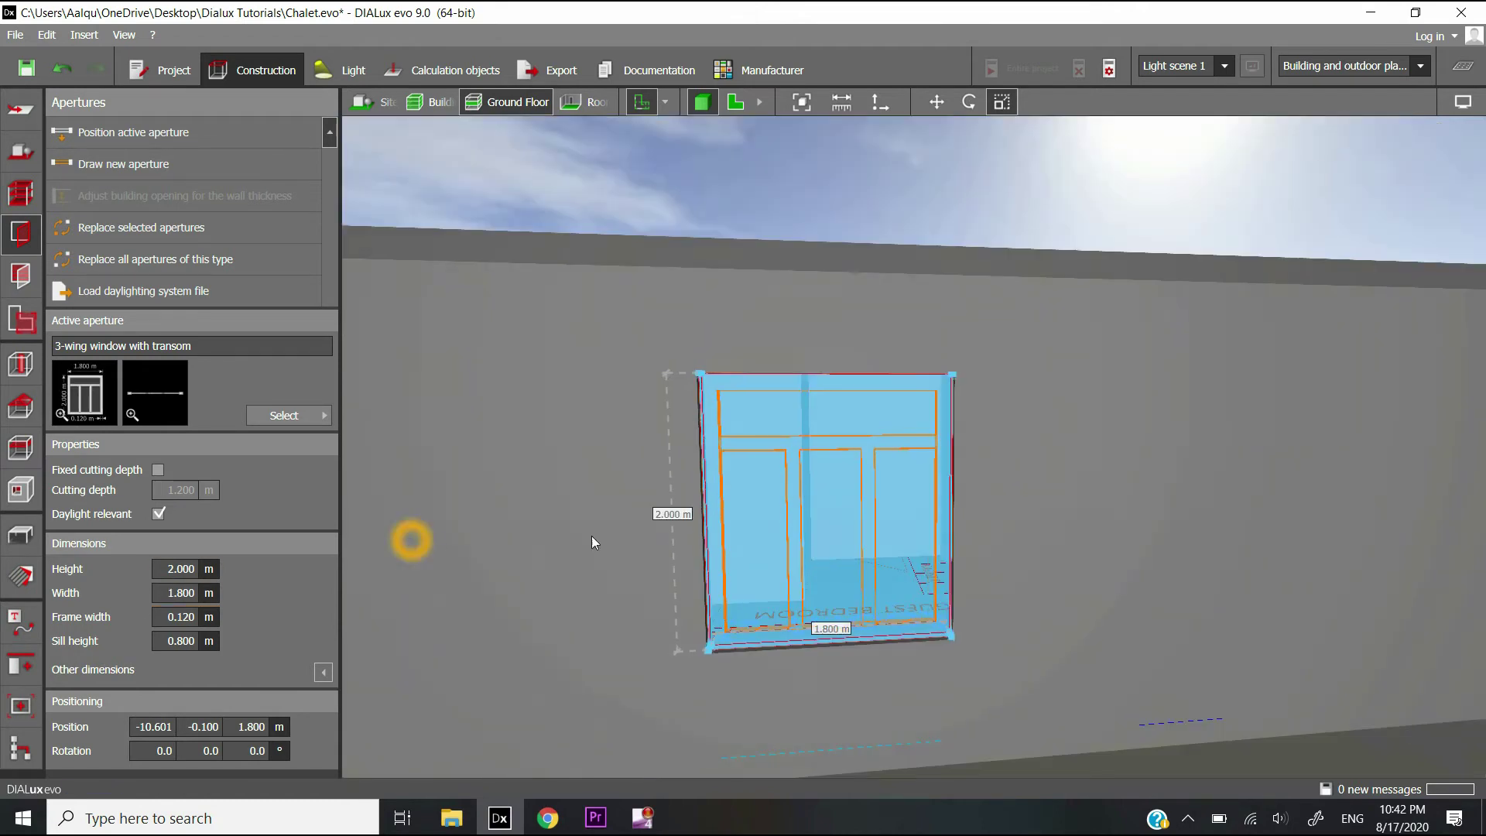
In the floor plan, draw a new window about 0.5 m wide across the small opening in the driver's room's outer wall.
click(724, 102)
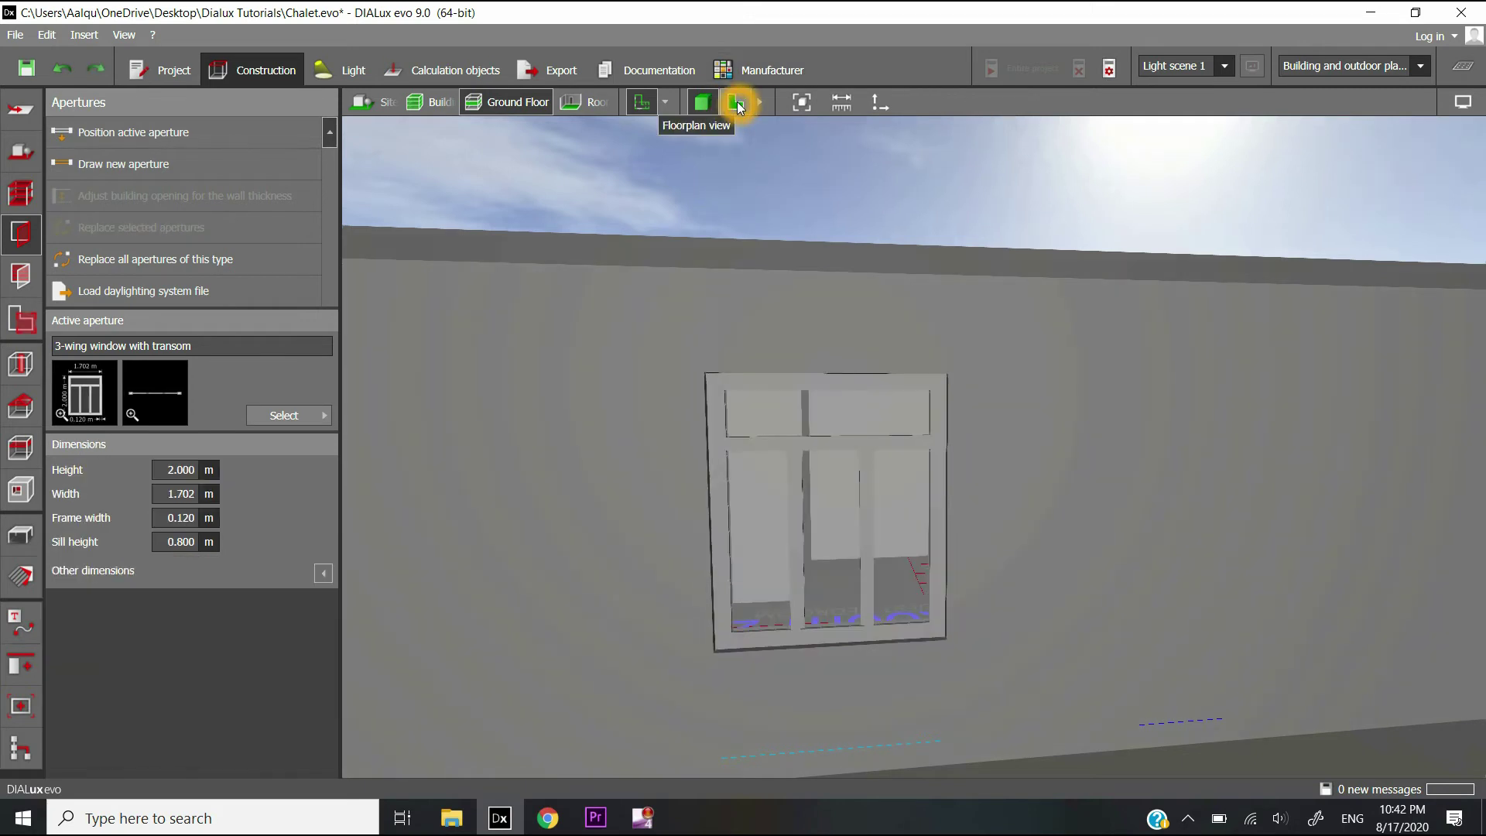
scroll(852, 367, down, 3)
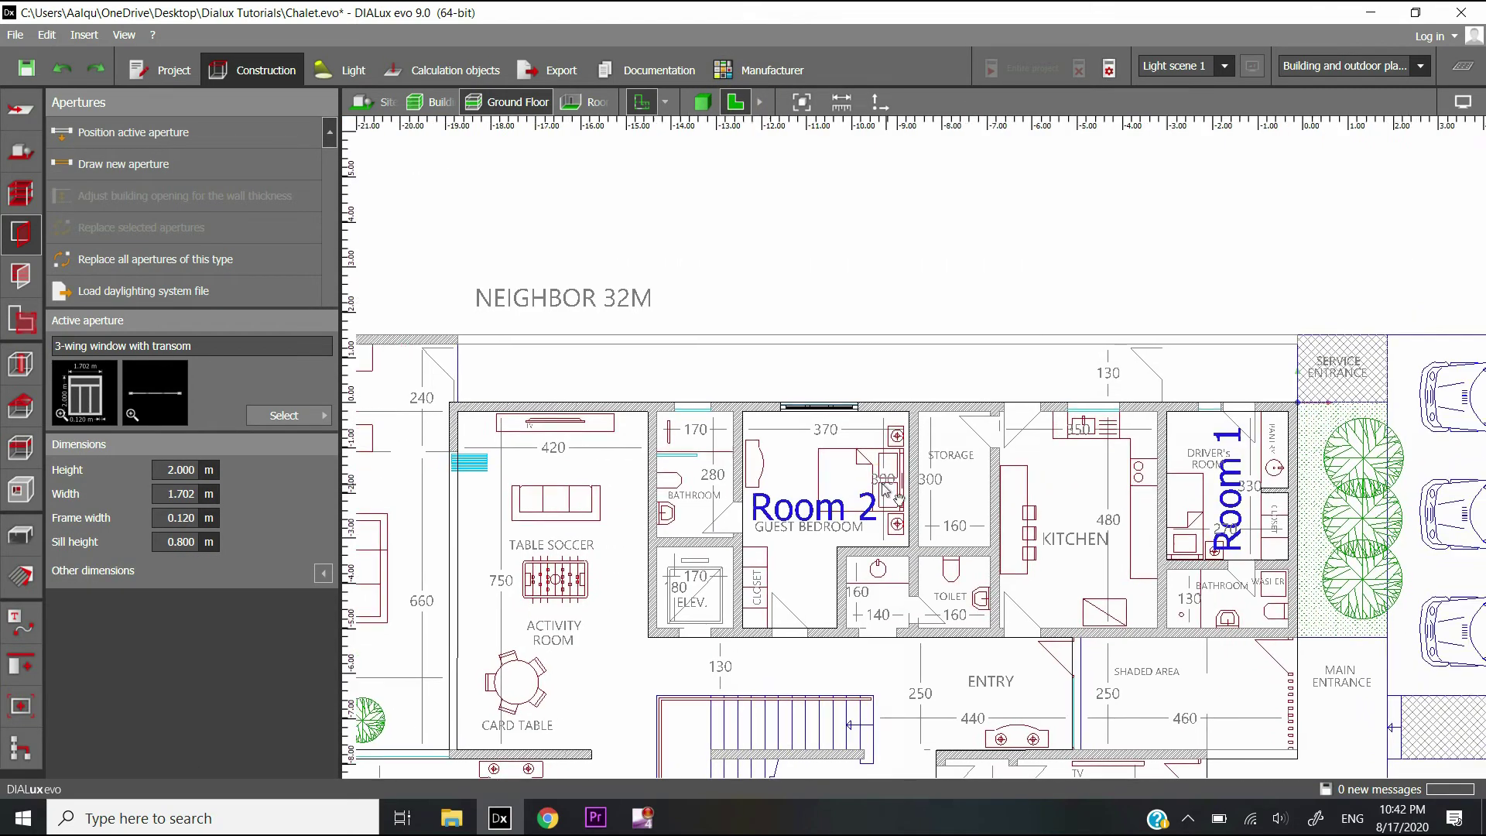
click(117, 168)
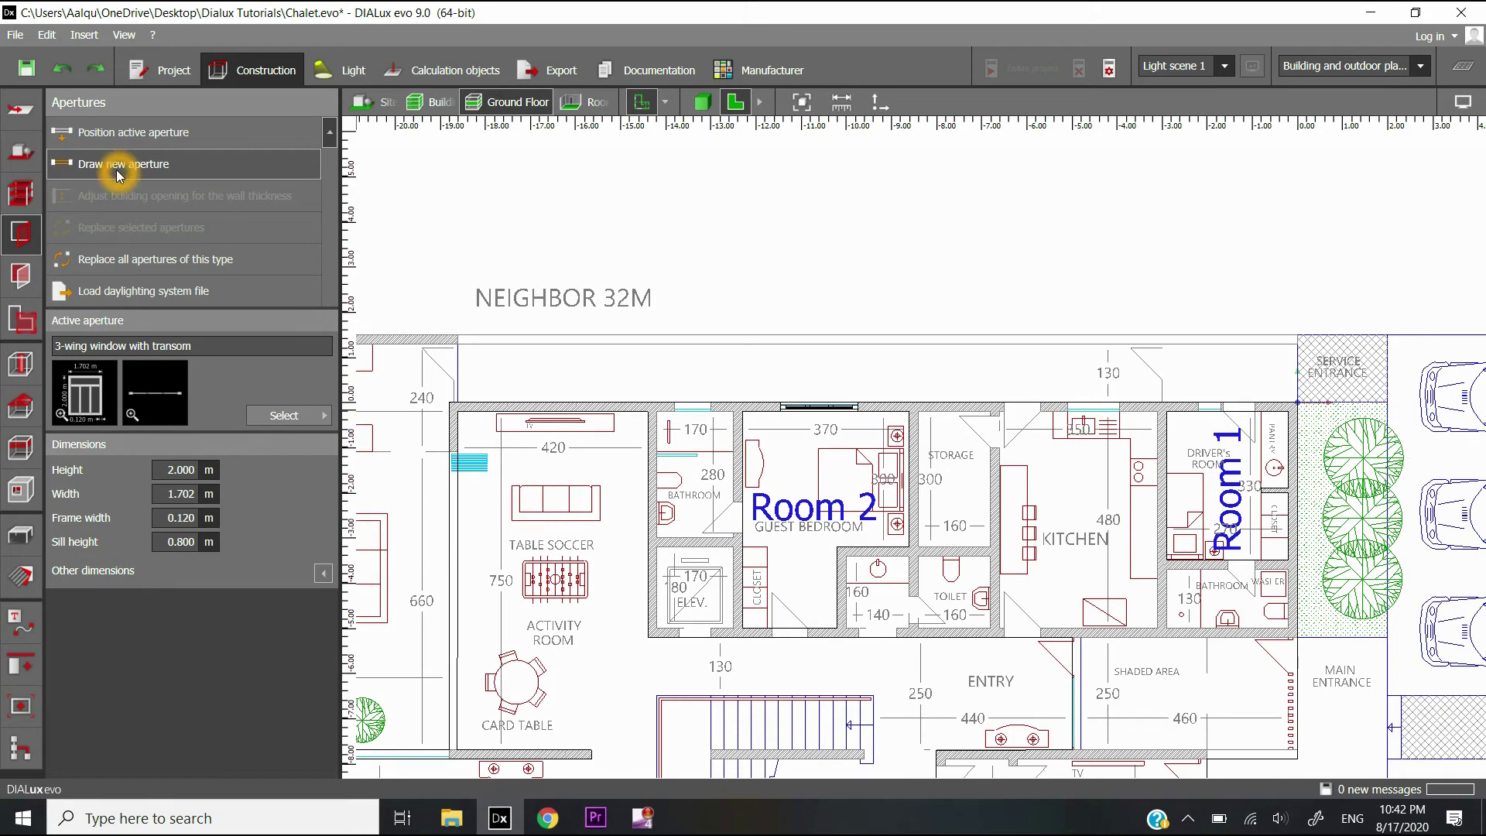
click(110, 164)
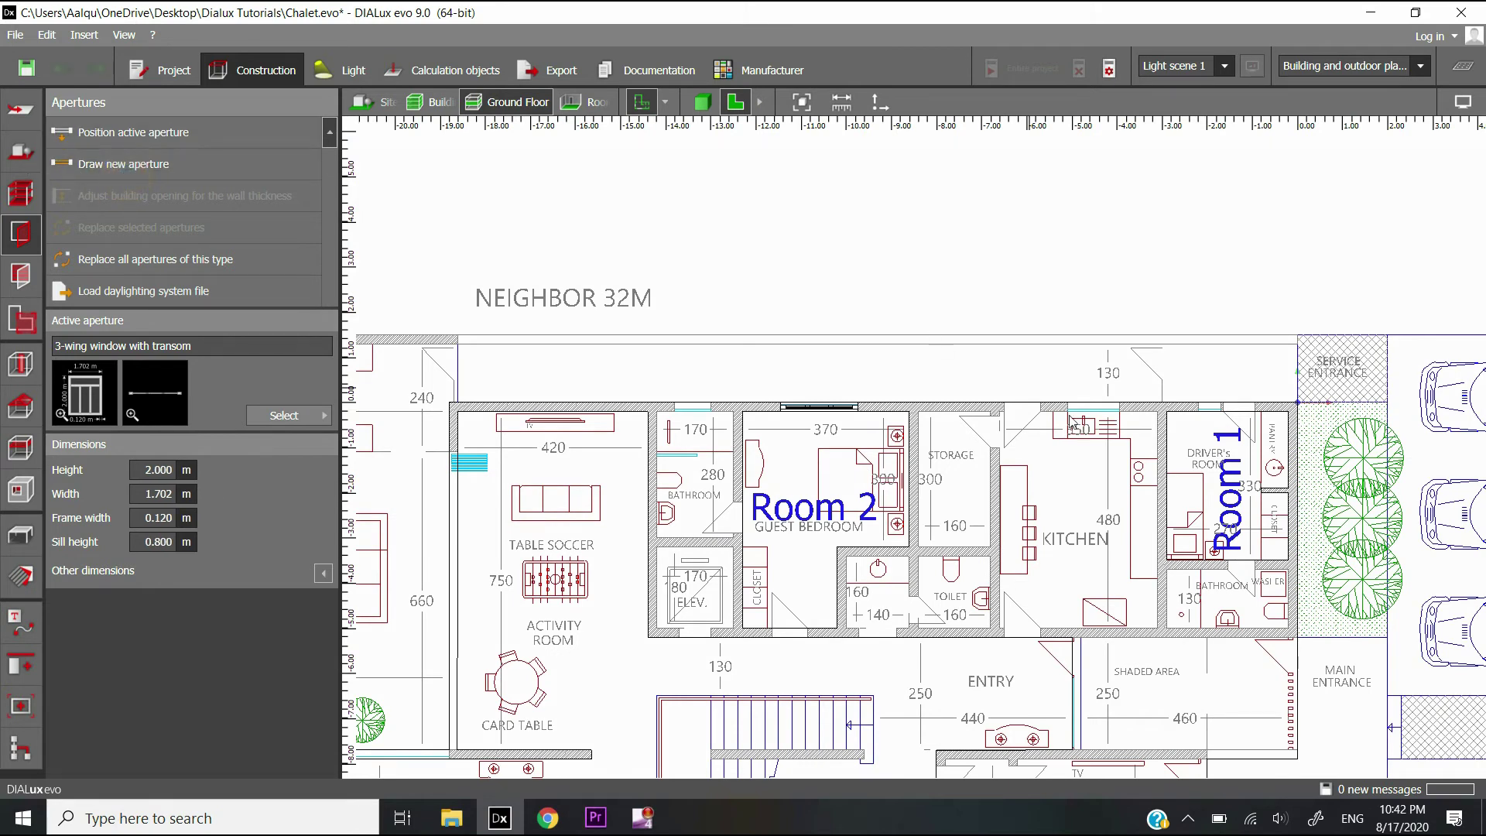
middle_drag(1106, 439, 1003, 464)
scroll(1132, 459, up, 5)
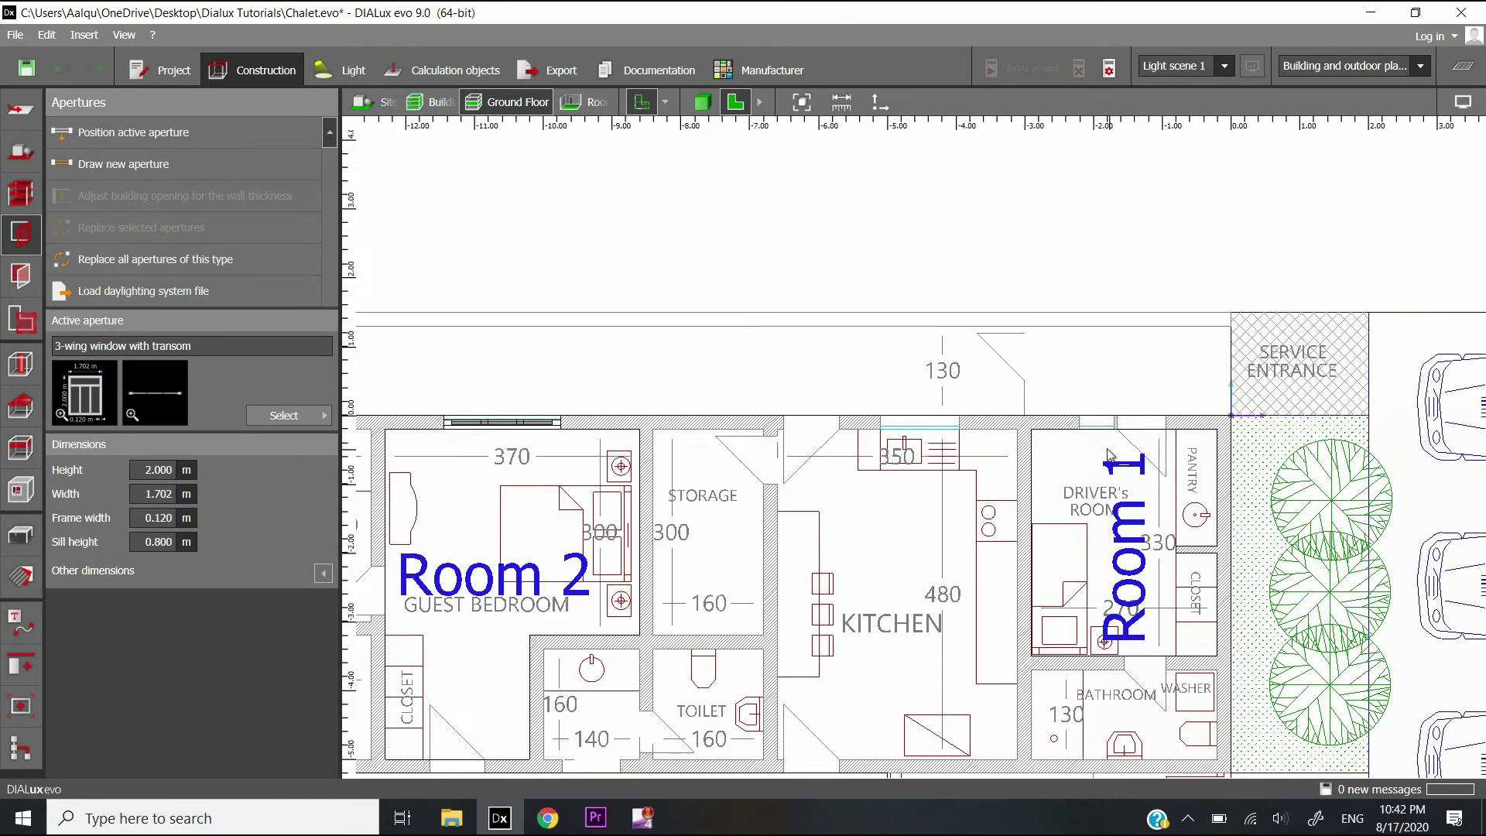
scroll(1057, 419, down, 2)
middle_drag(1032, 432, 862, 458)
scroll(896, 428, up, 5)
click(957, 429)
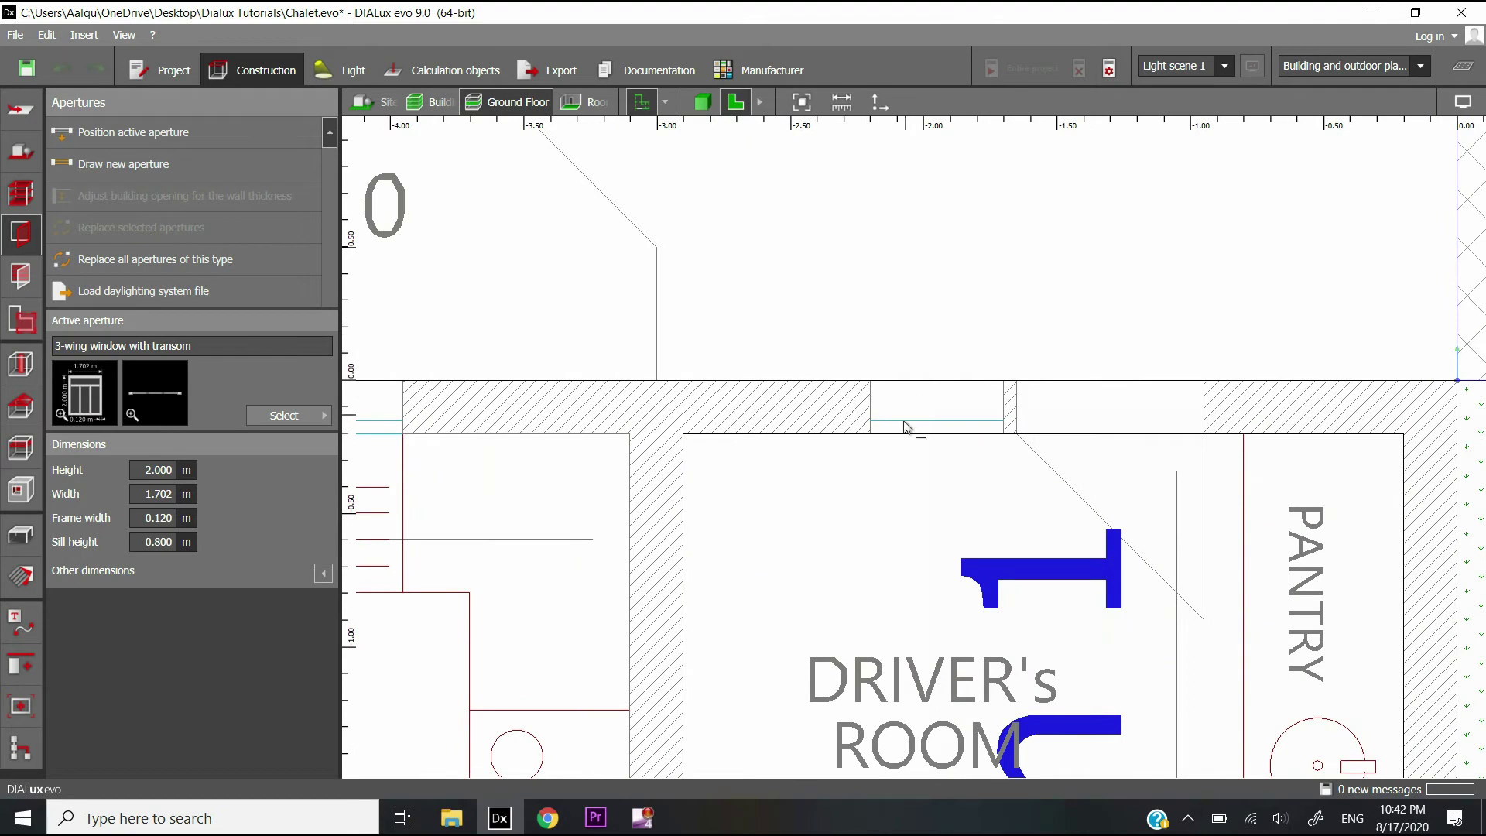
click(870, 427)
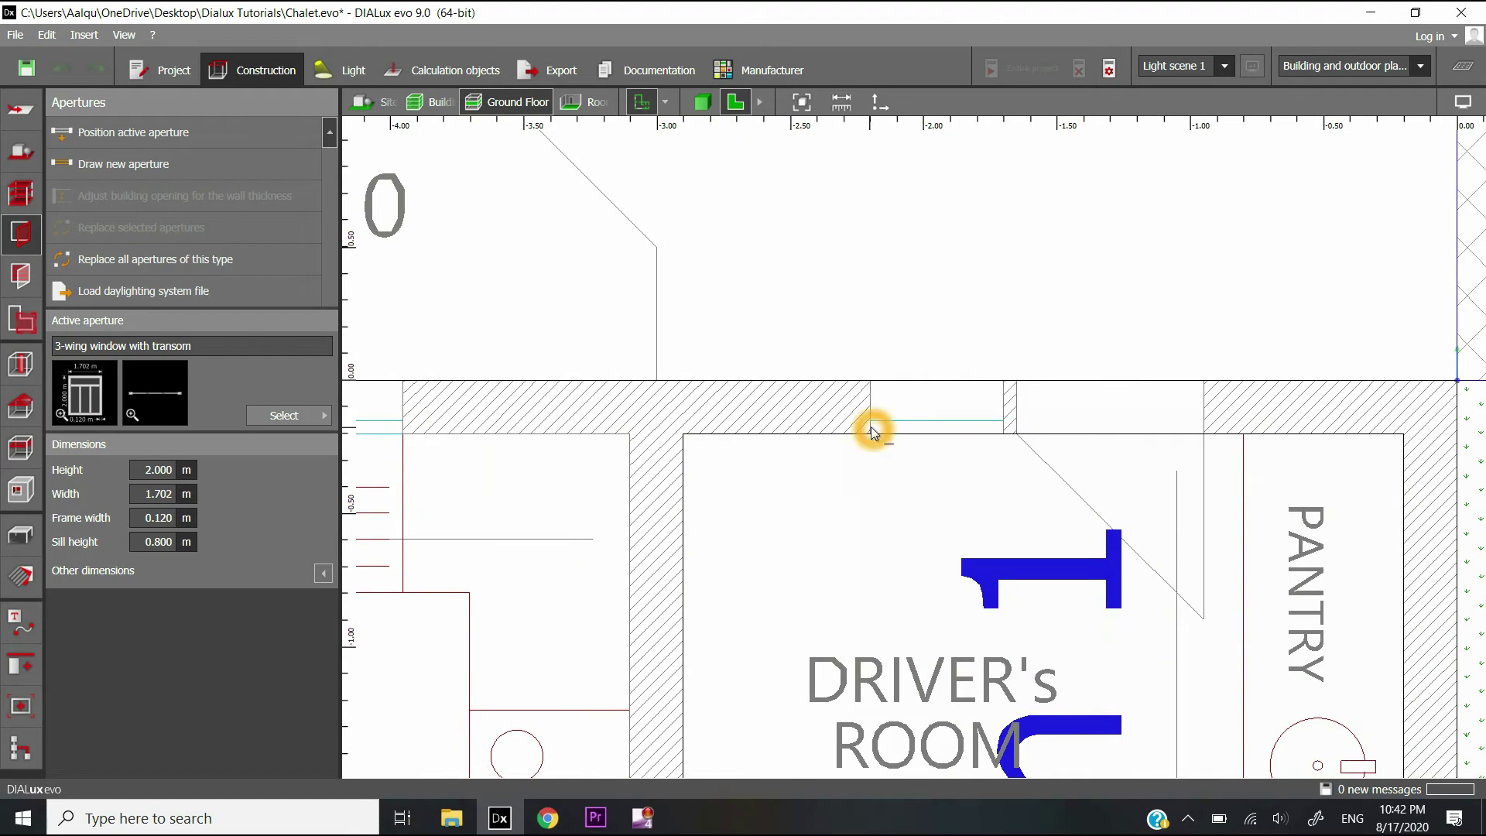
click(962, 442)
click(1002, 442)
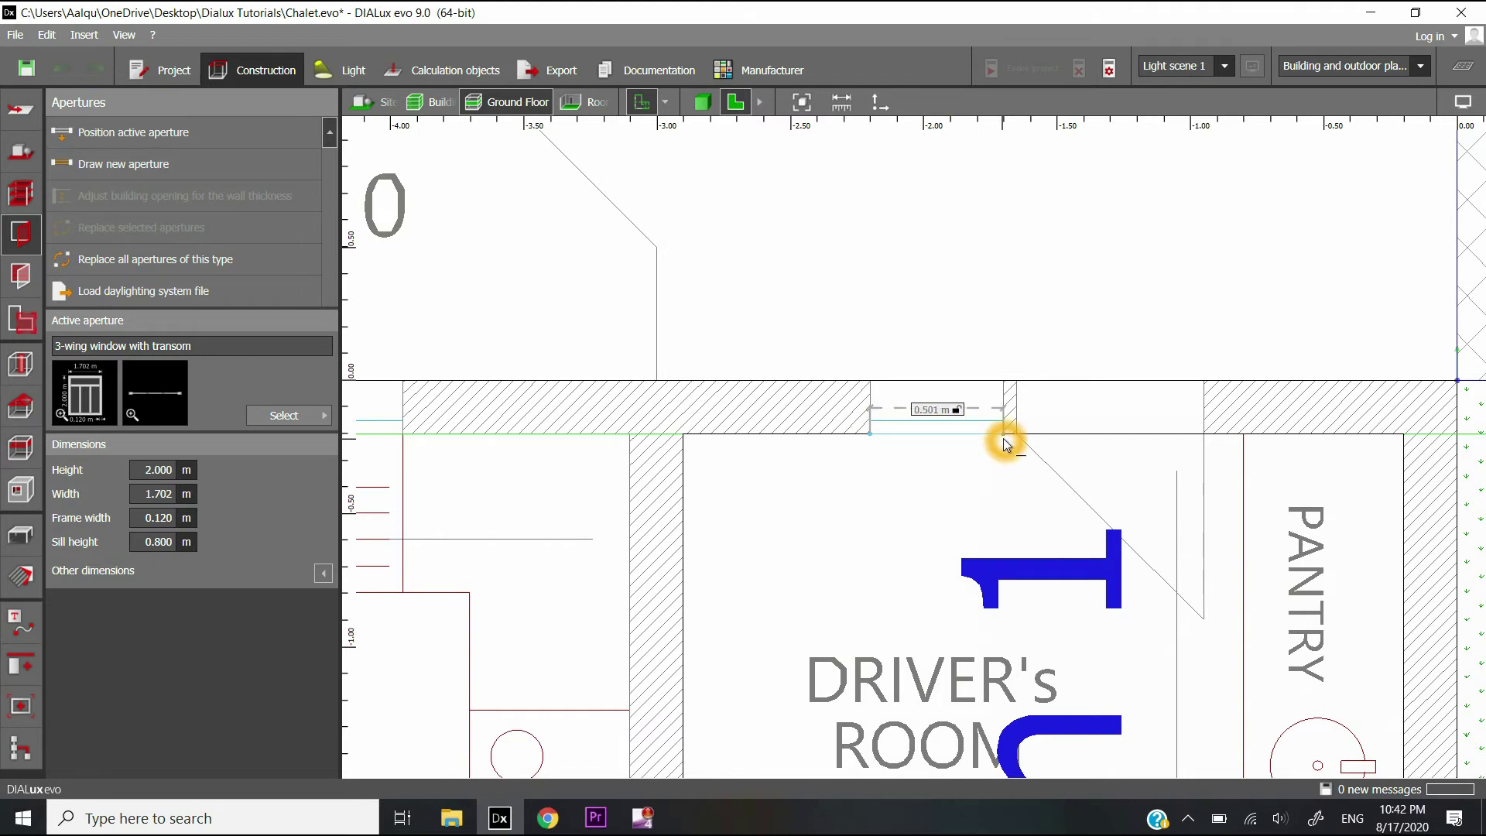
click(1003, 442)
click(1144, 464)
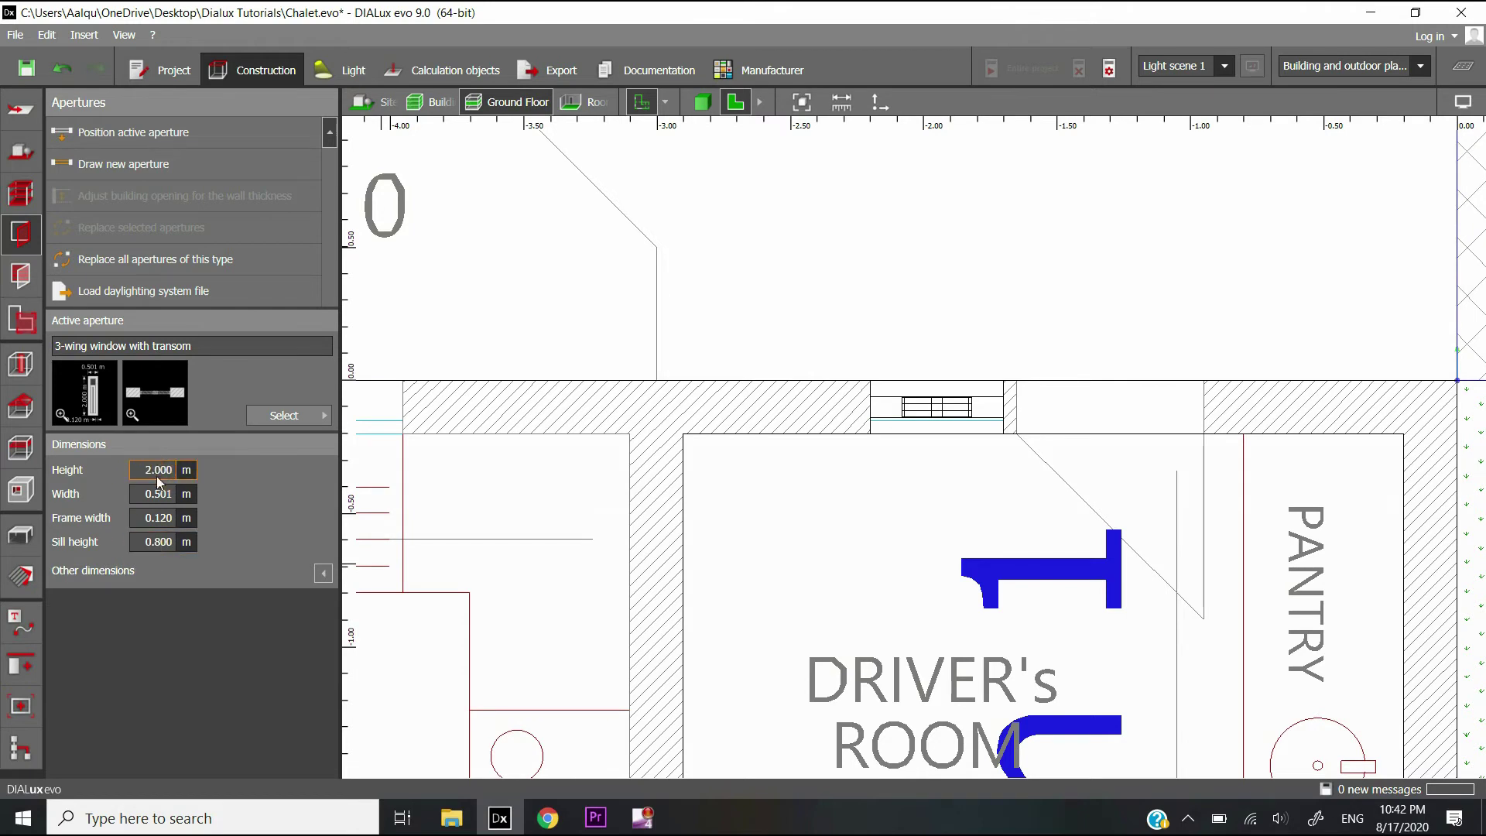
Select the narrow driver's room window in the 3D view and set its height to 1 m.
click(702, 101)
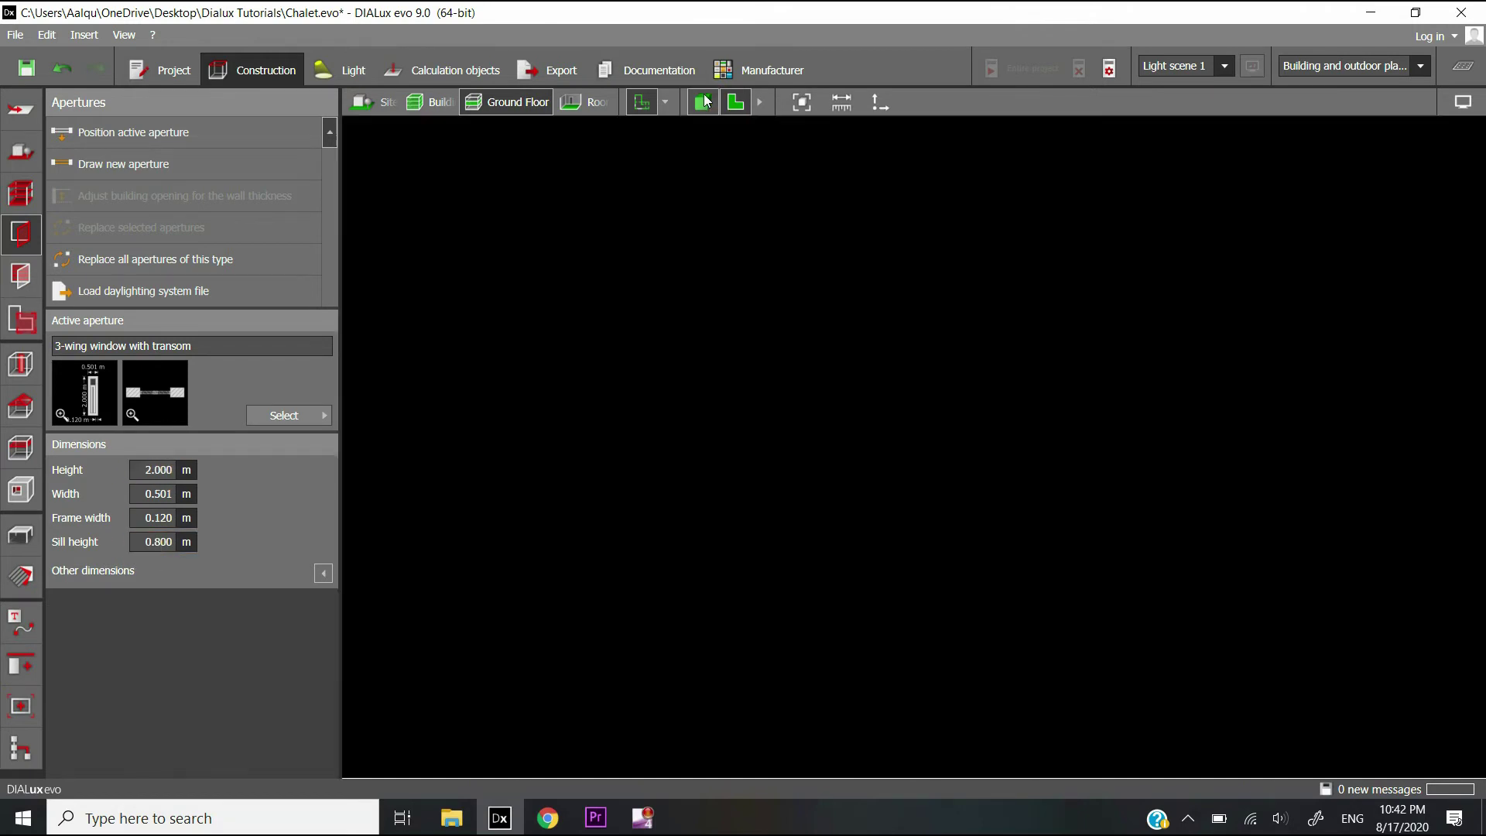
scroll(947, 483, down, 7)
middle_drag(857, 490, 1014, 492)
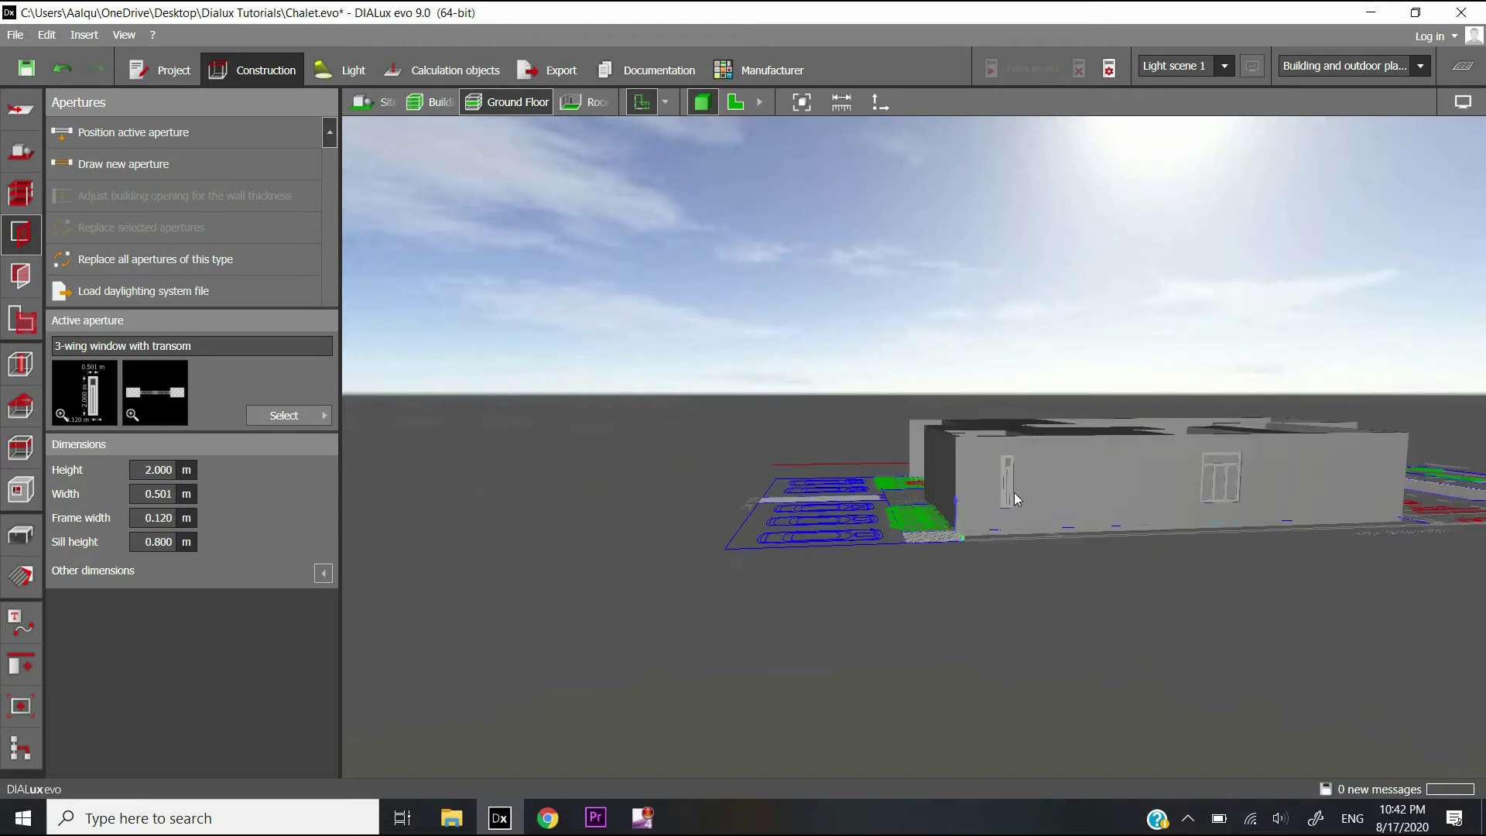
scroll(1015, 487, up, 5)
drag(1001, 498, 951, 467)
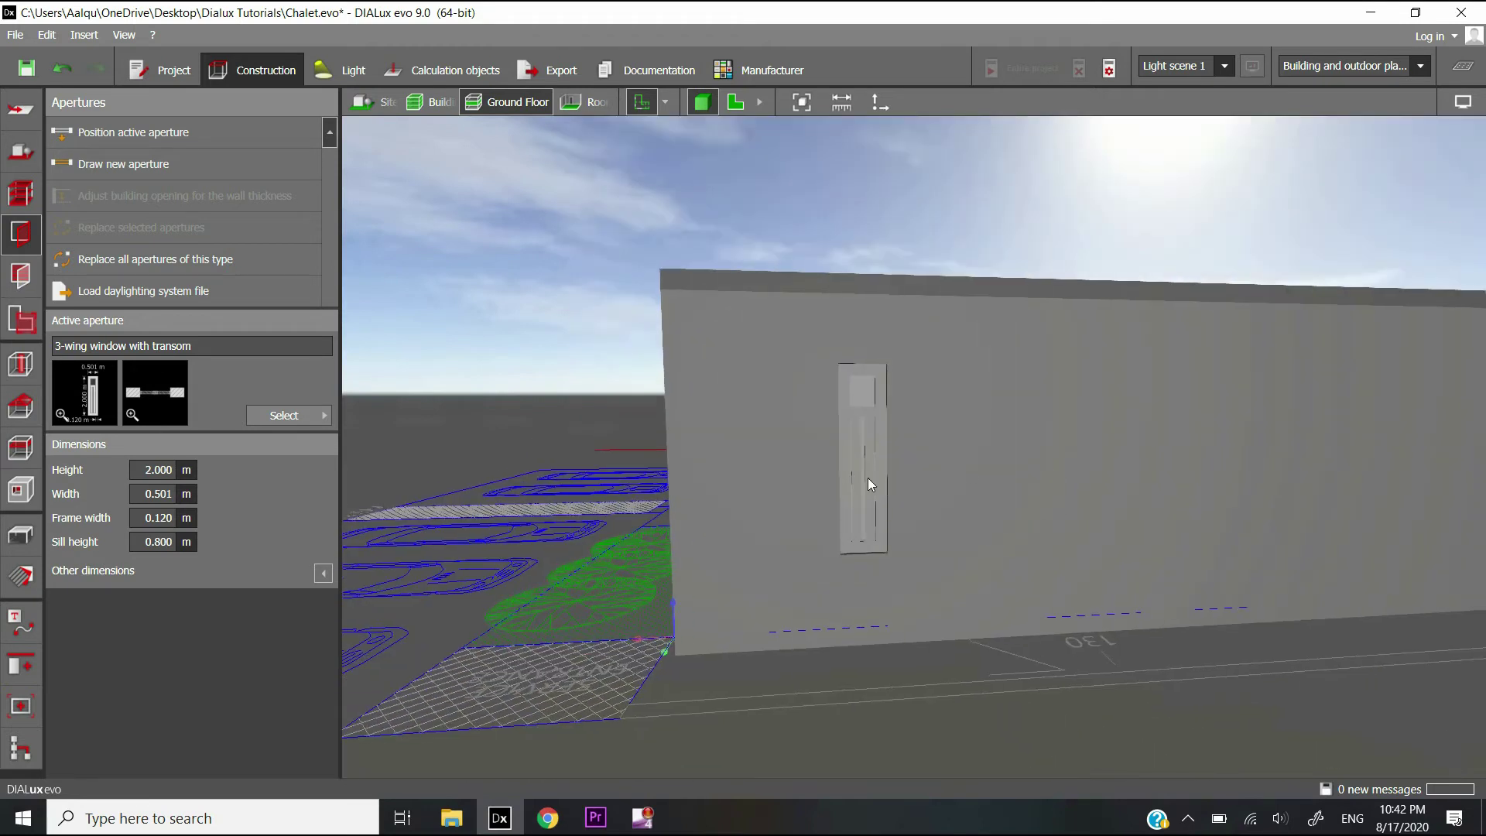
click(866, 428)
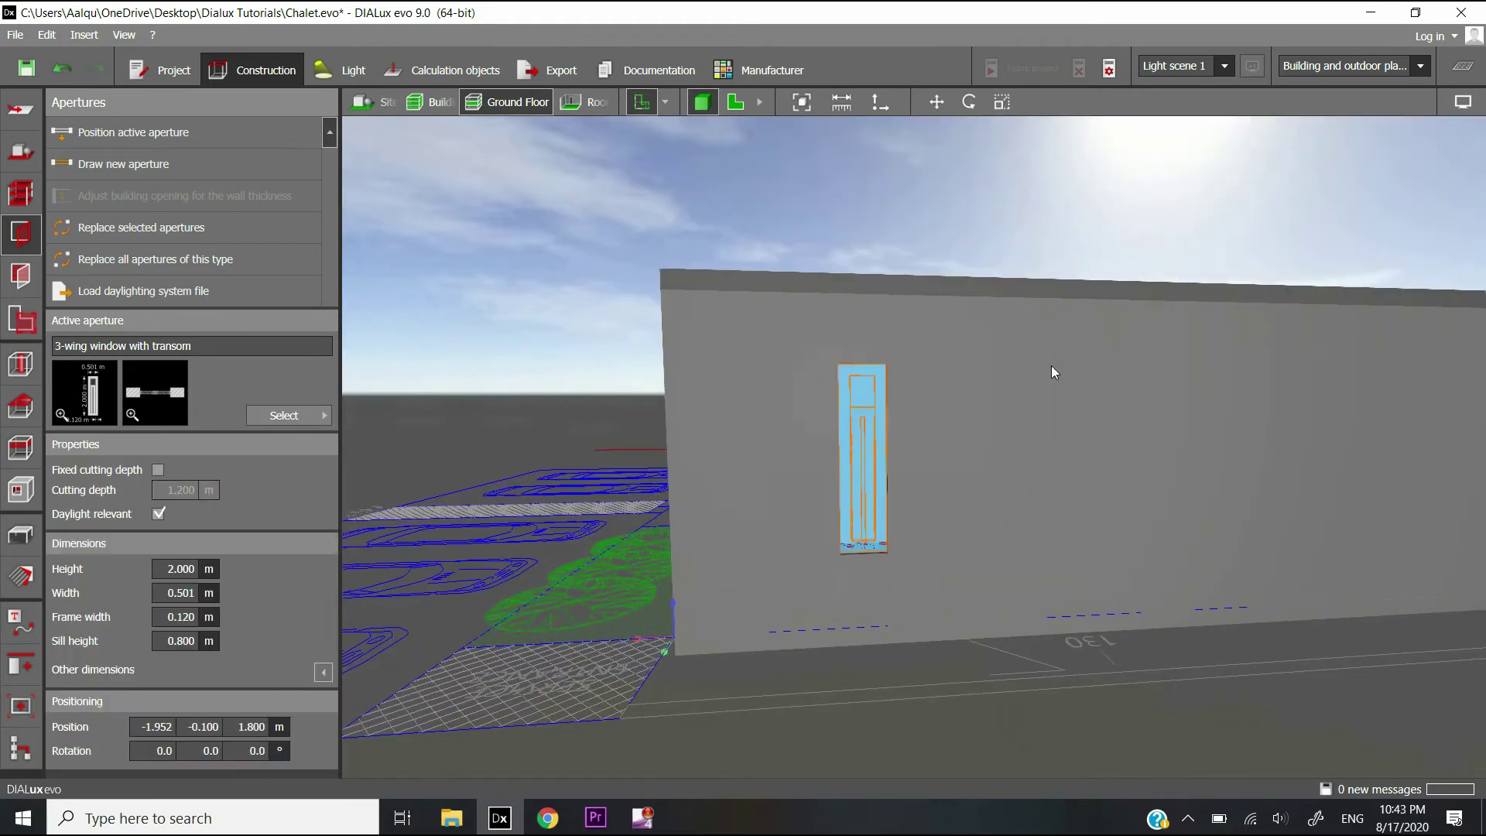
click(188, 566)
double_click(198, 578)
text(1)
click(1196, 548)
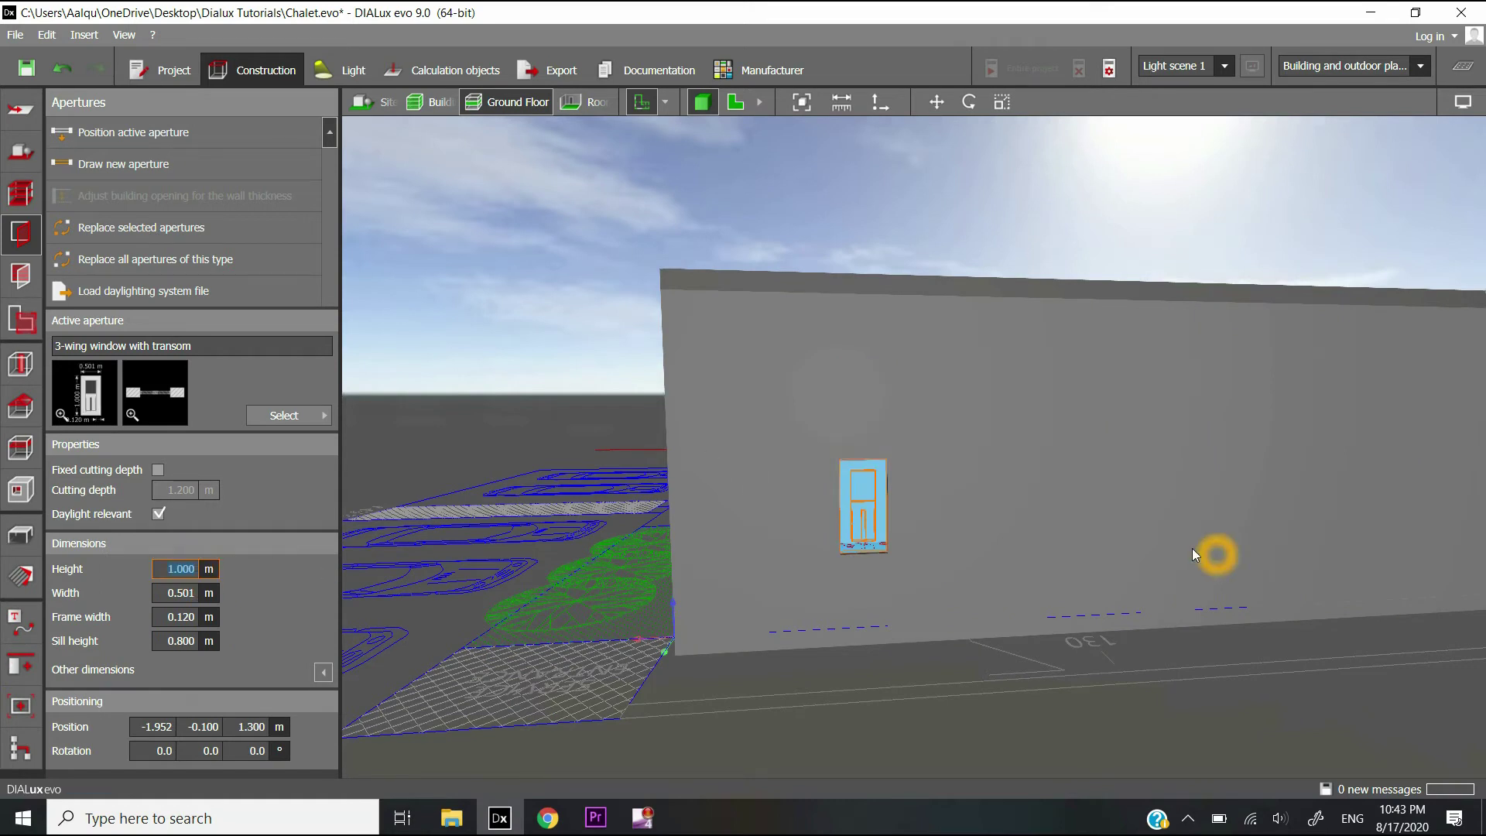
Set the sill height of the driver's room window to 1.5 m.
middle_drag(928, 552, 782, 475)
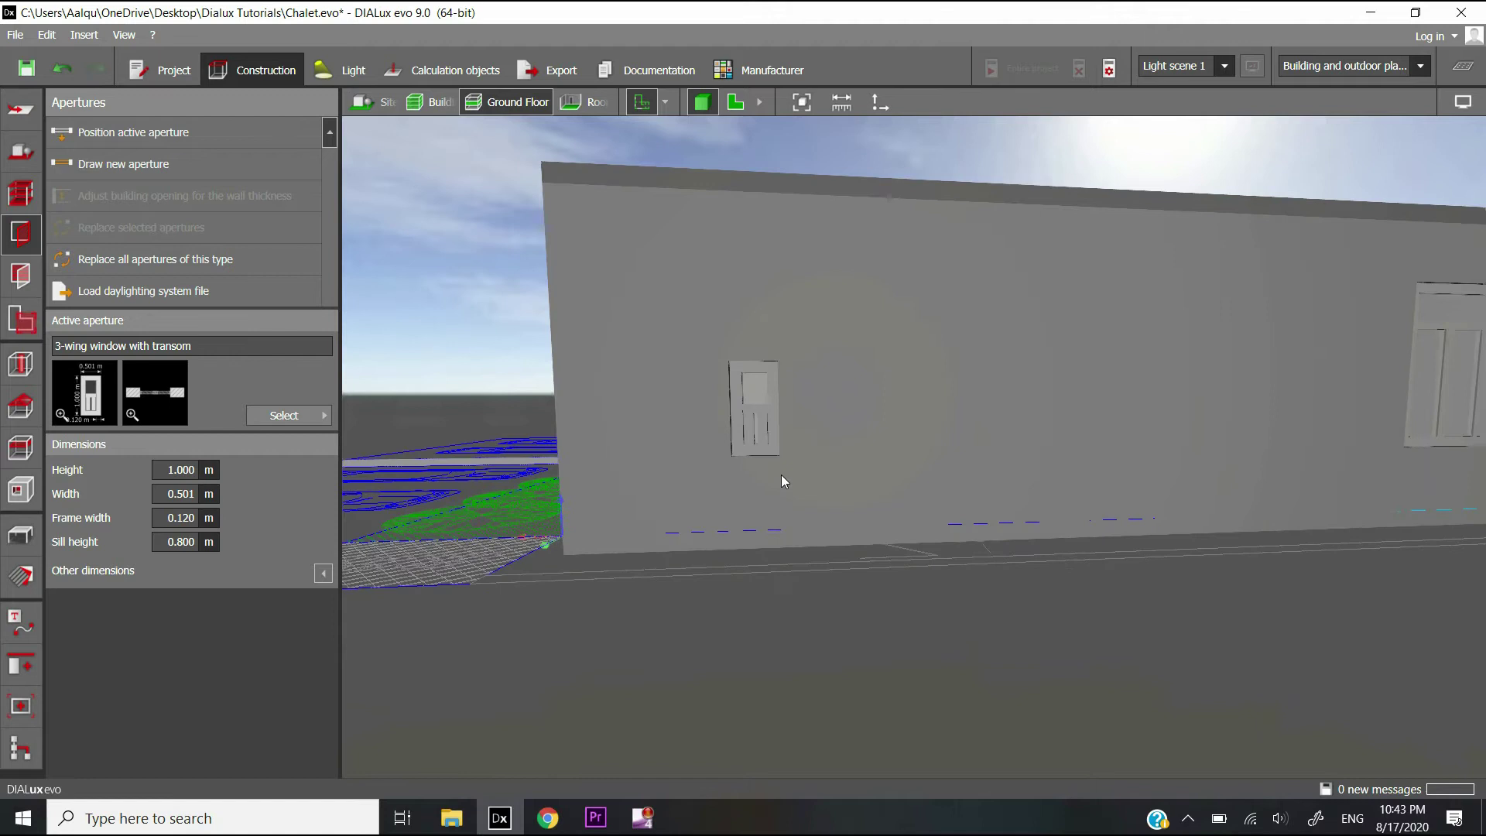
click(765, 426)
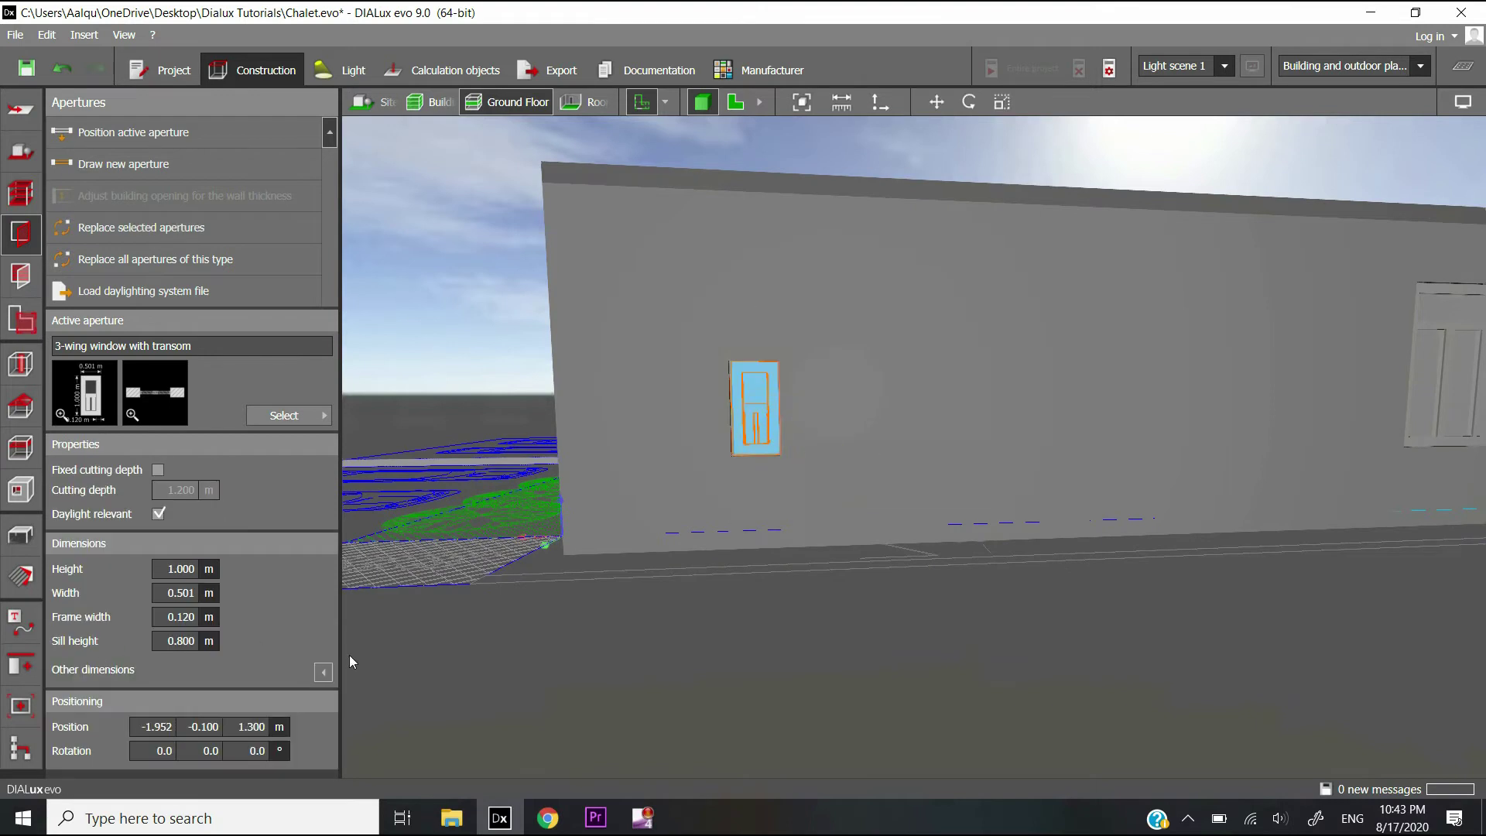
double_click(180, 641)
text(1.5)
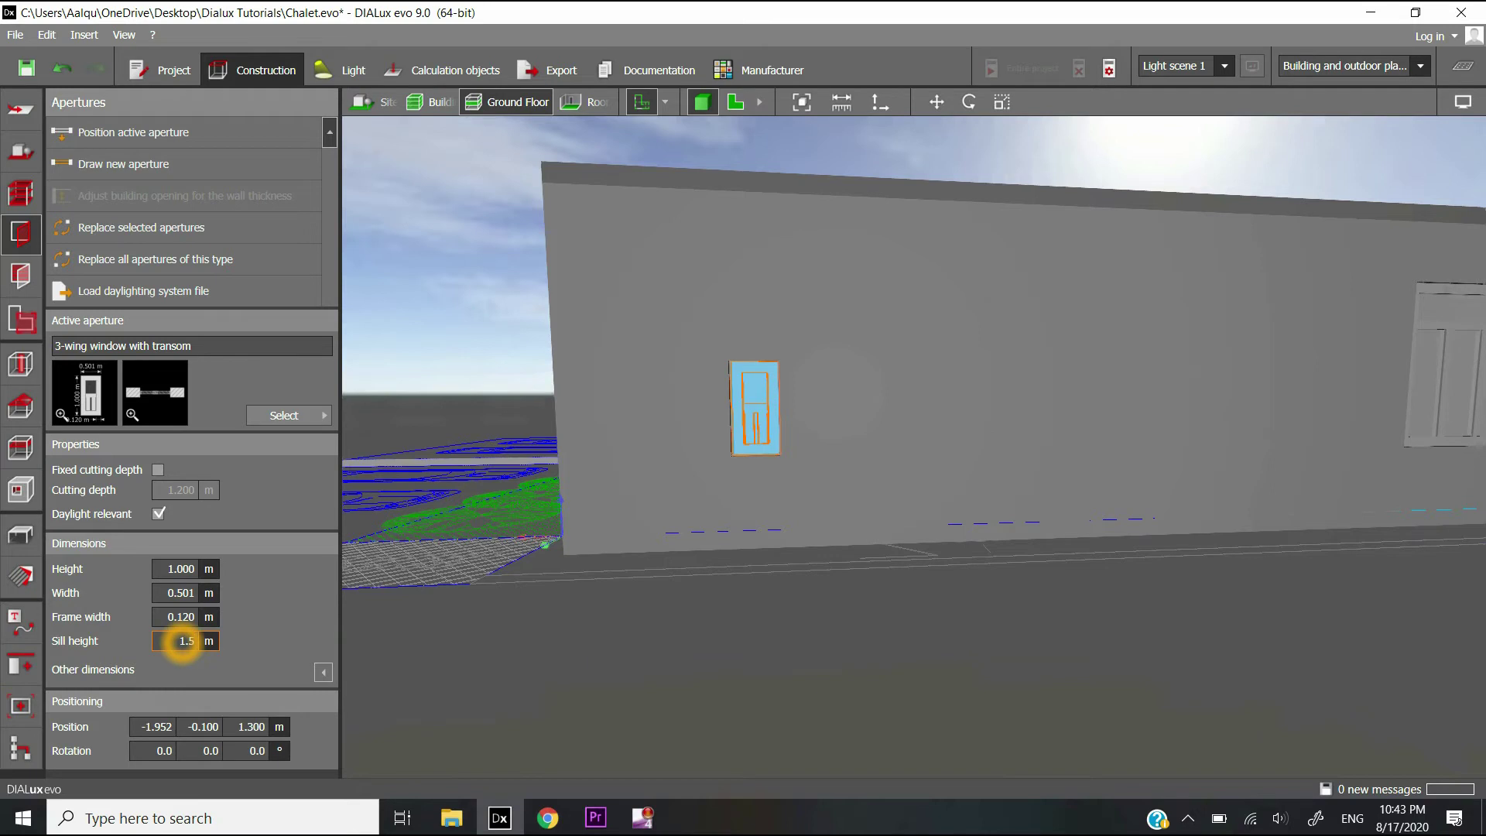
key(Return)
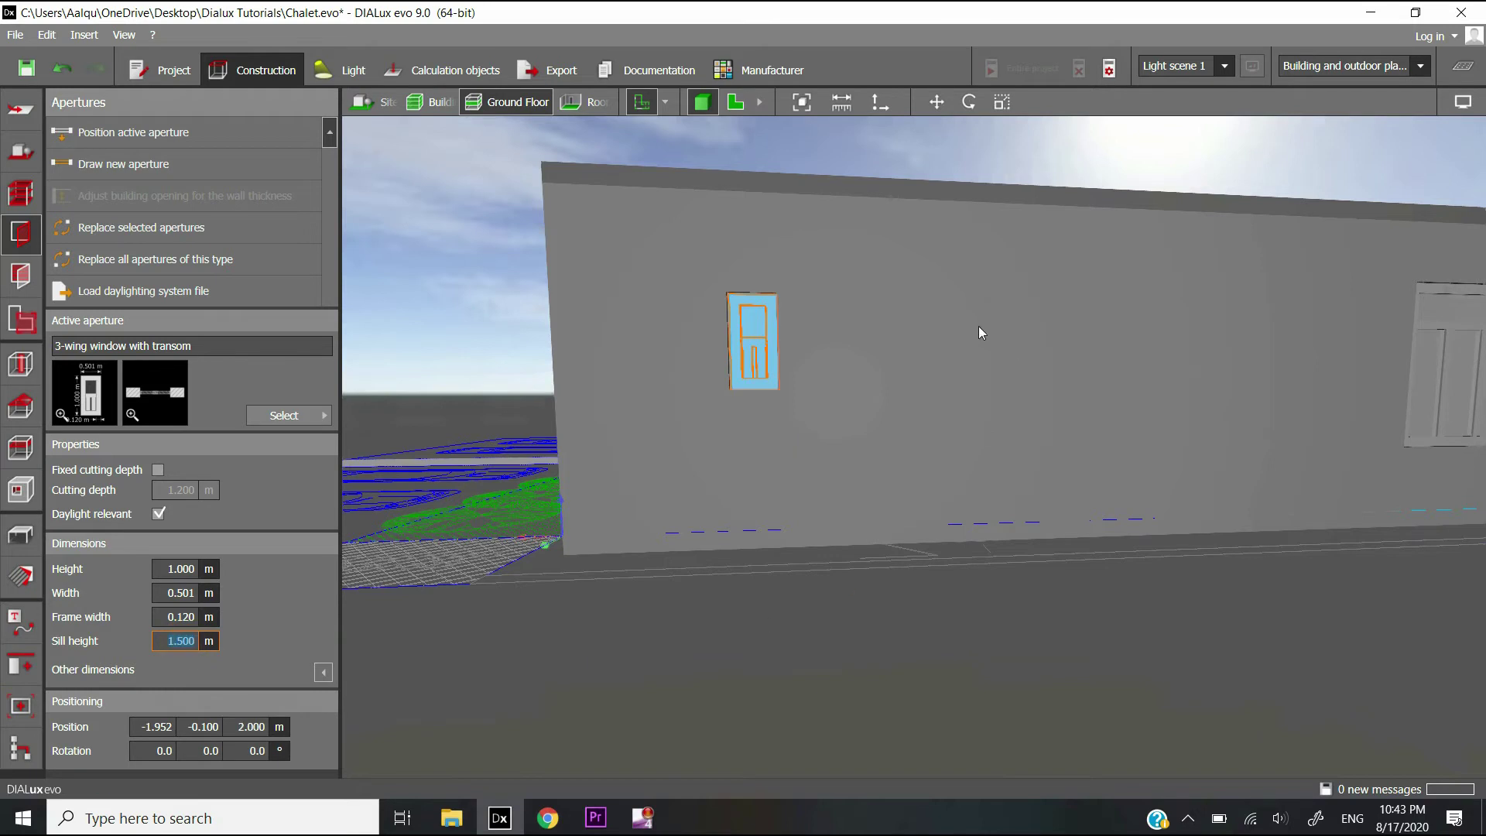
scroll(853, 533, down, 5)
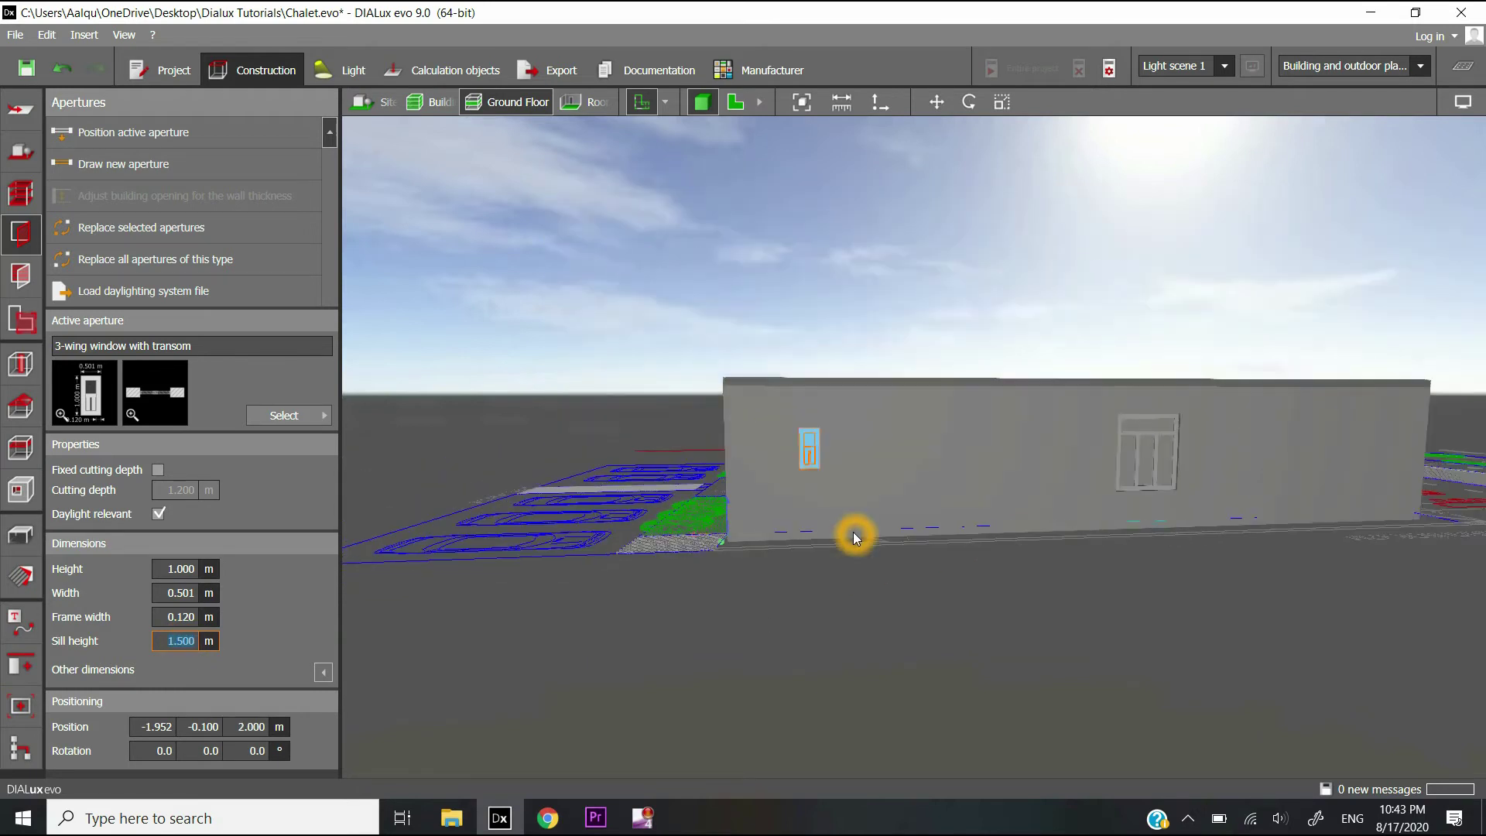
scroll(853, 532, up, 4)
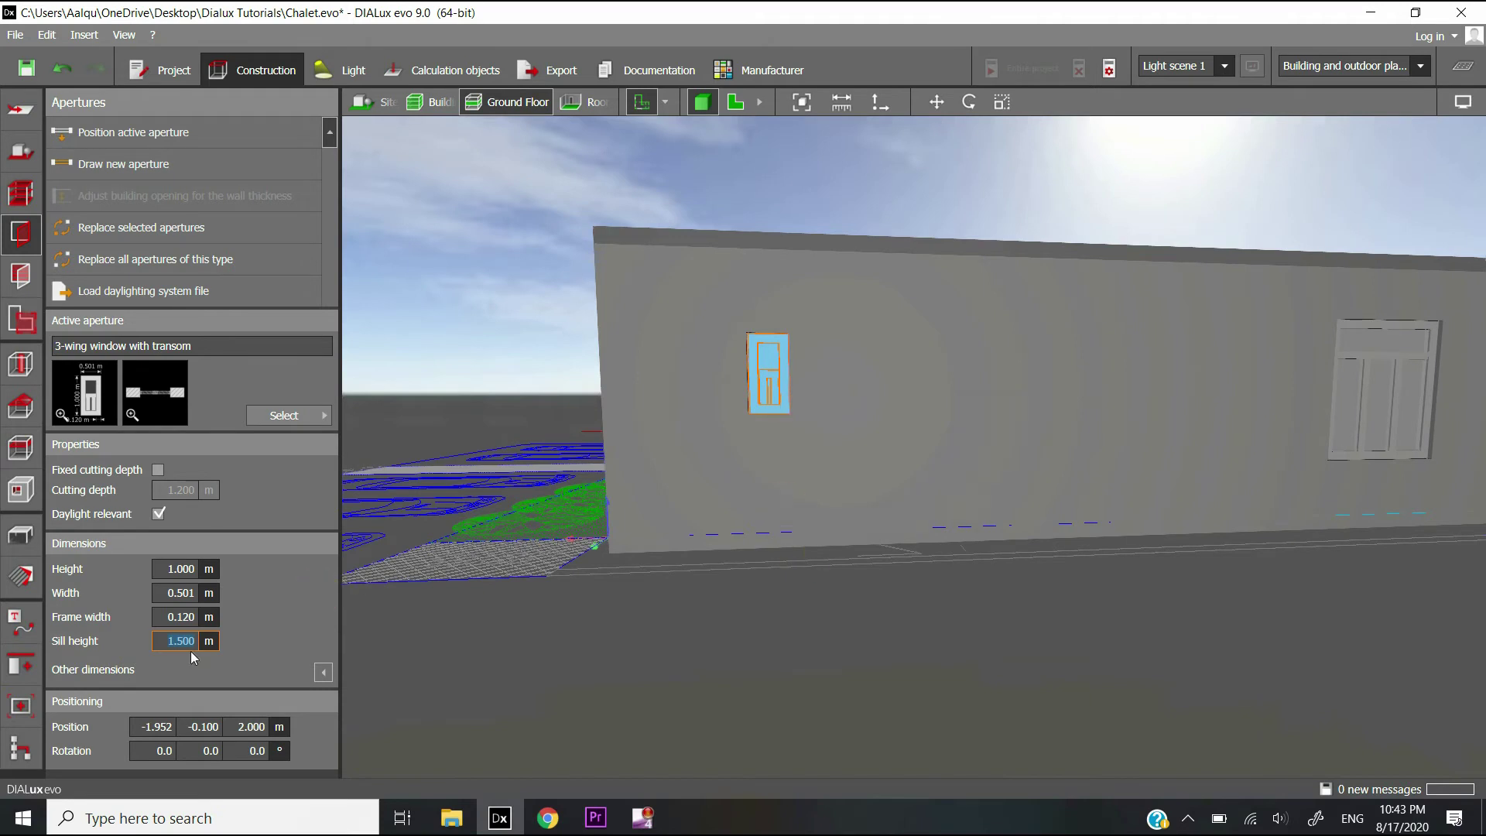
Examine the glazed outer walls around the breakfast and living area in the ground floor plan.
middle_drag(412, 618, 648, 596)
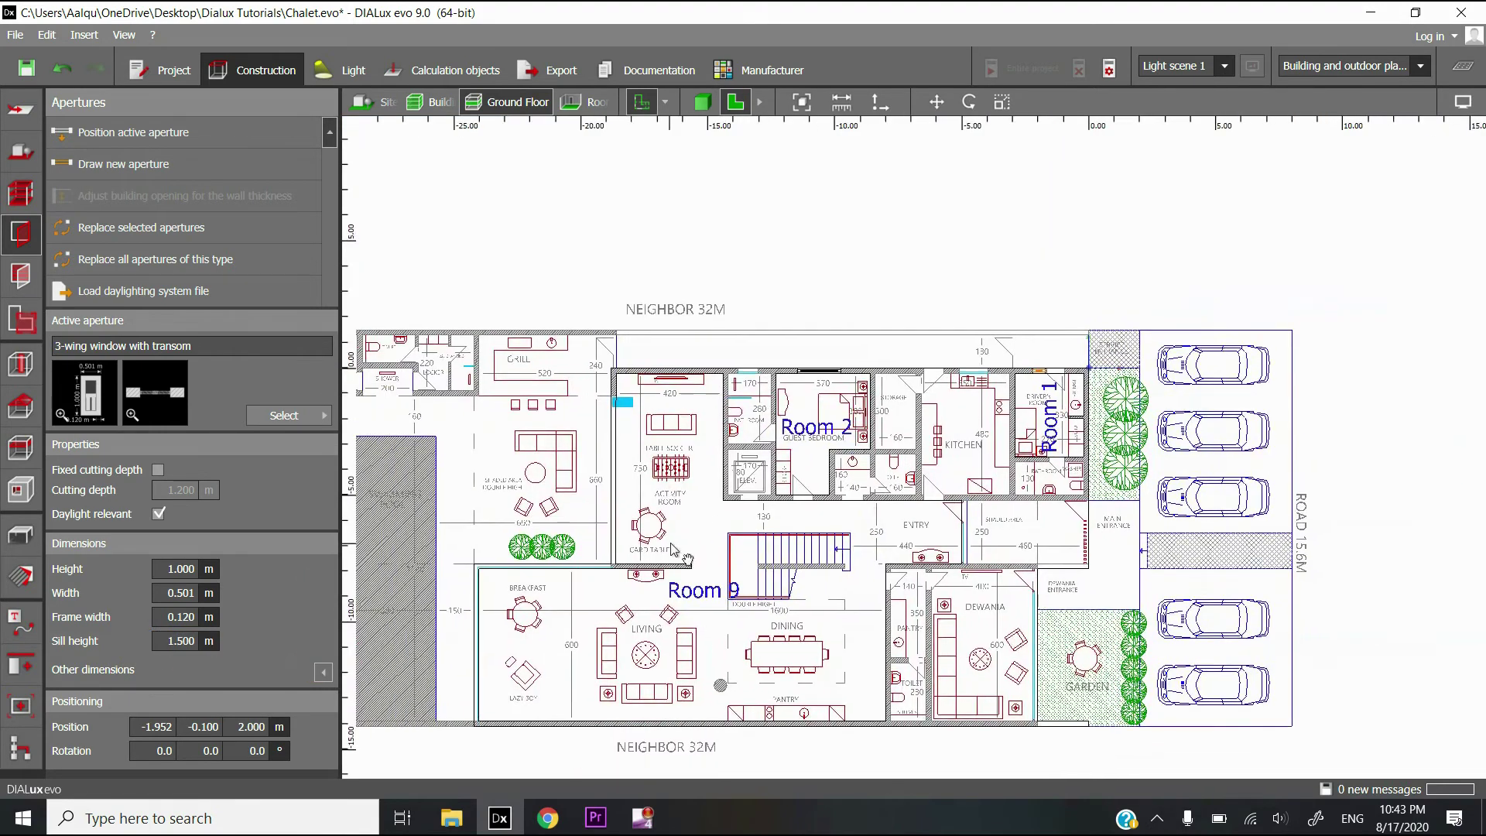
middle_drag(473, 596, 604, 579)
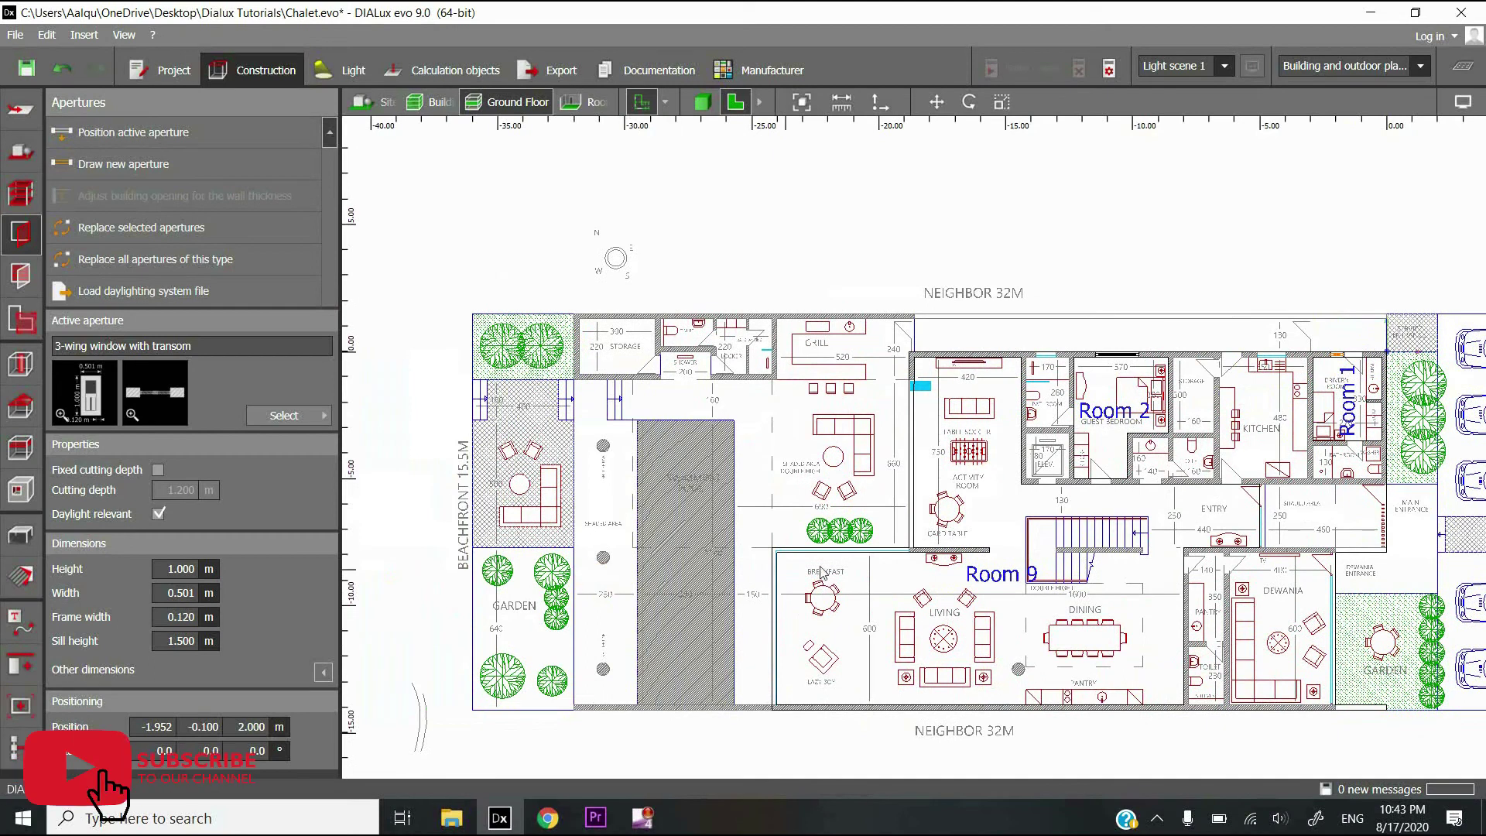
scroll(673, 613, up, 2)
middle_drag(791, 545, 685, 410)
scroll(741, 390, up, 2)
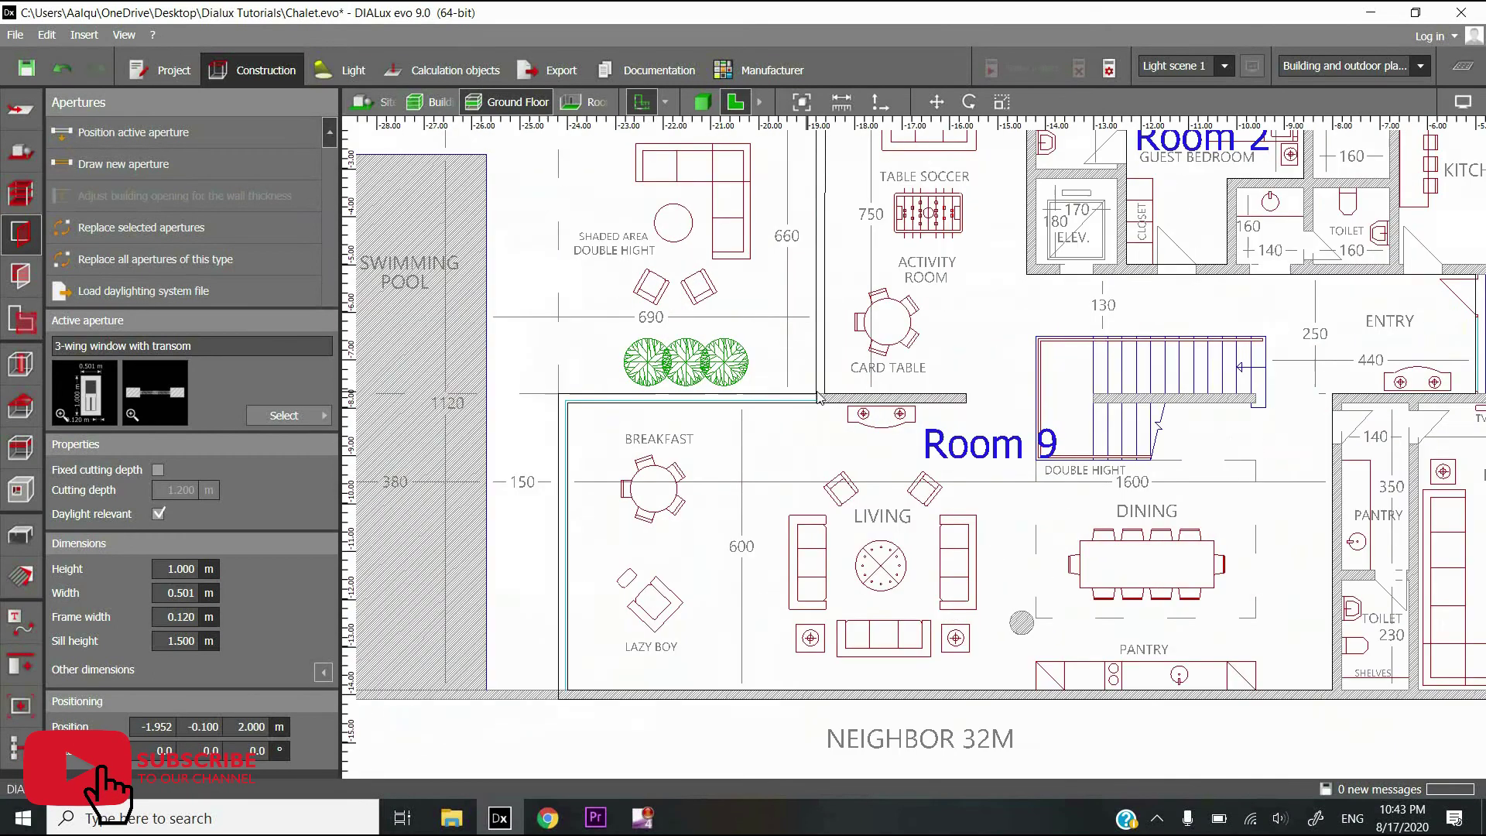
click(564, 398)
click(569, 700)
click(829, 490)
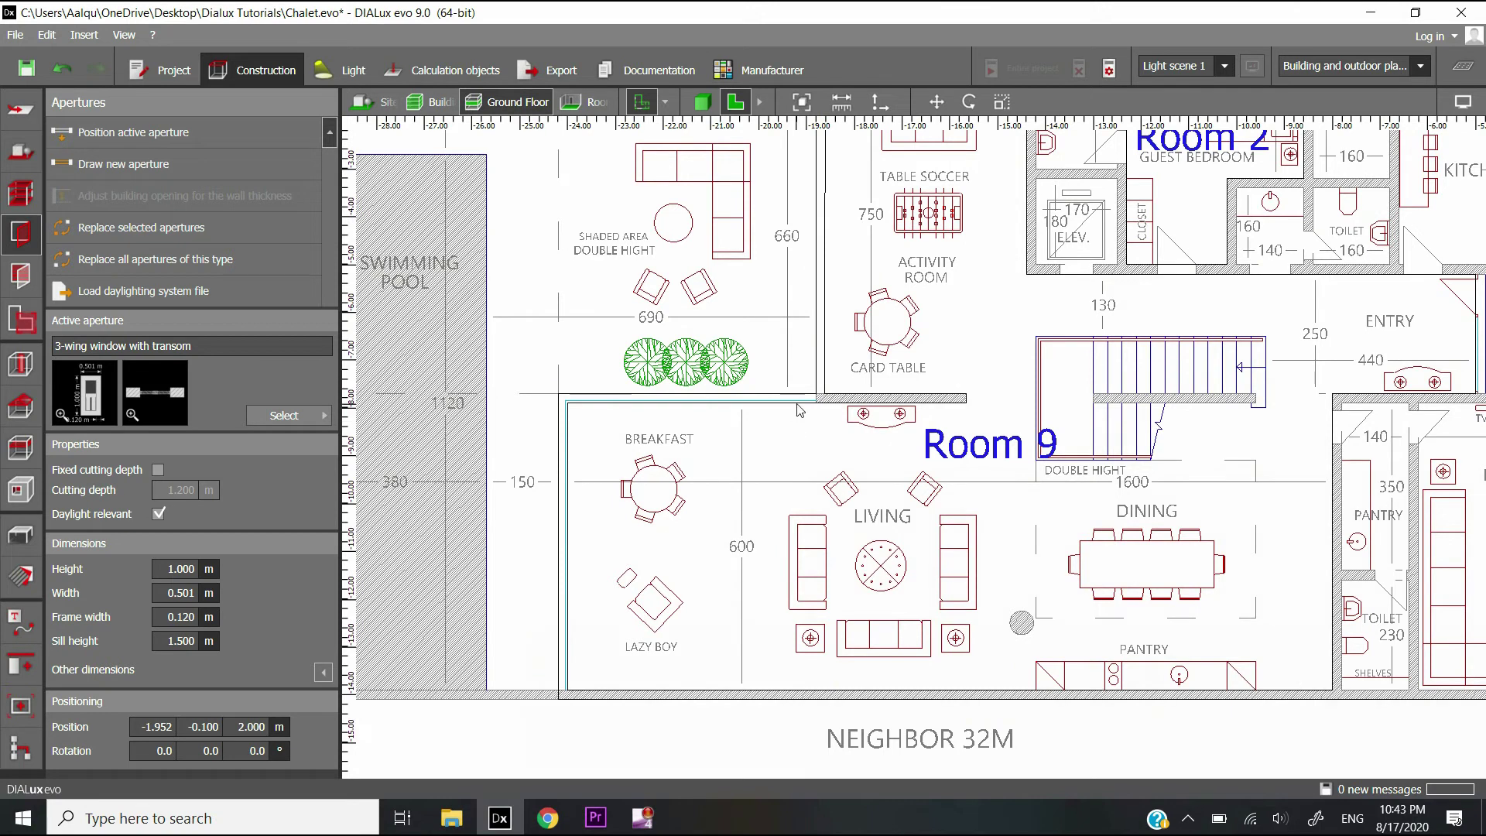
click(586, 625)
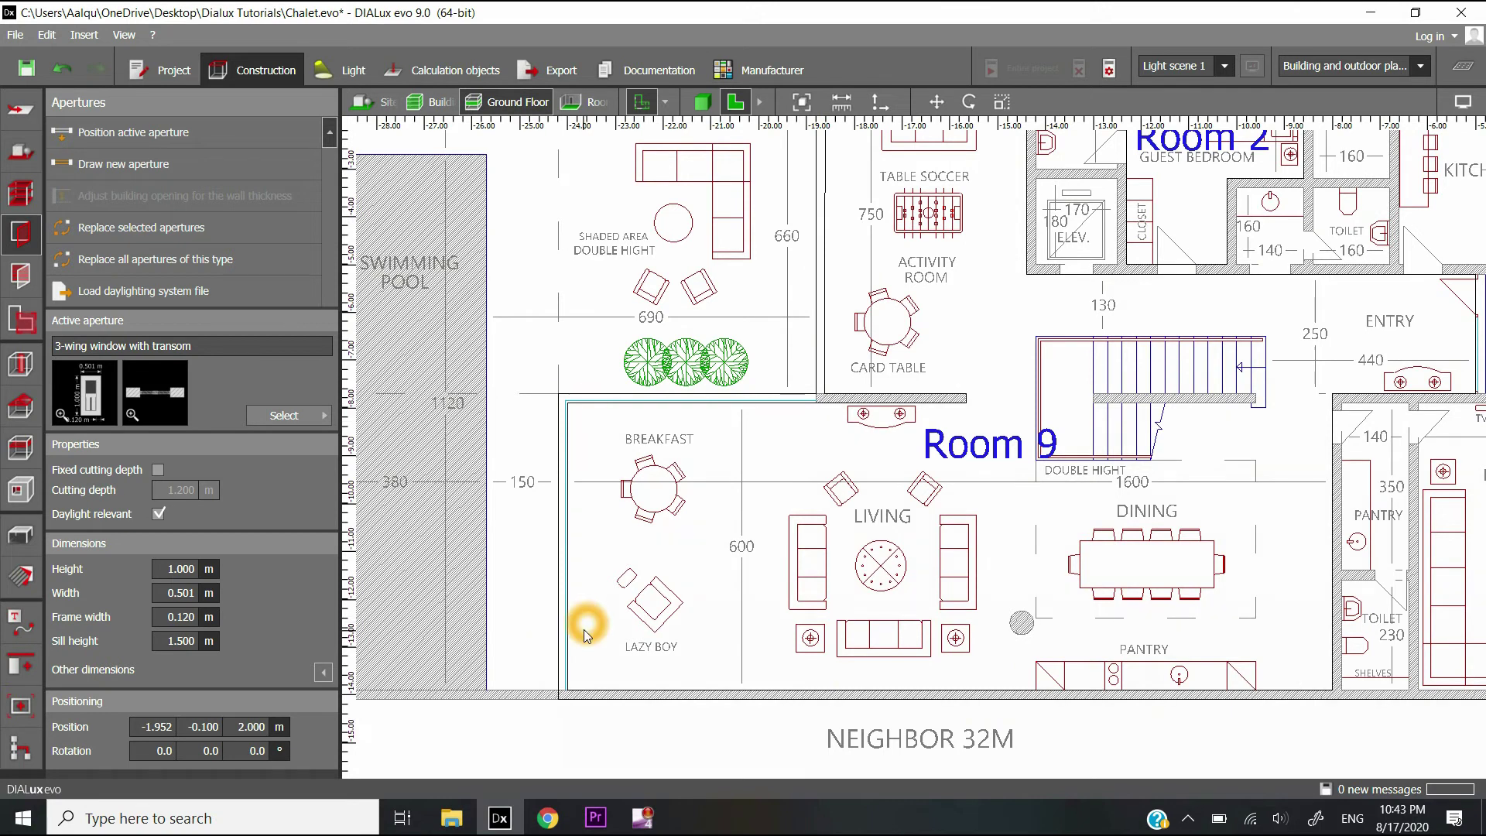
click(777, 433)
click(826, 401)
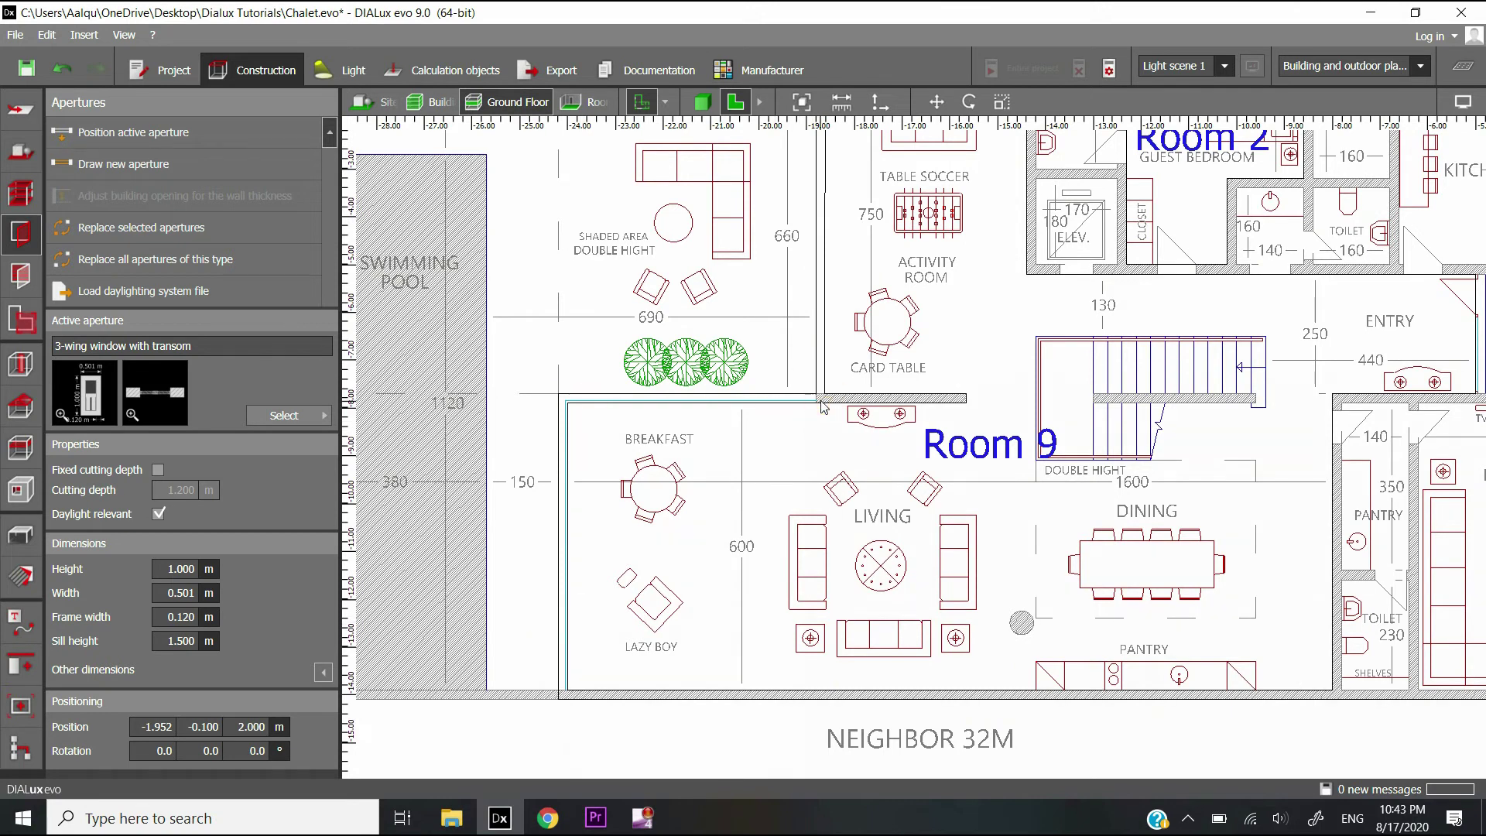
click(562, 679)
click(573, 381)
click(812, 374)
click(542, 396)
click(550, 688)
click(583, 636)
Choose the catalogue's Window (standard) as the active aperture.
click(286, 418)
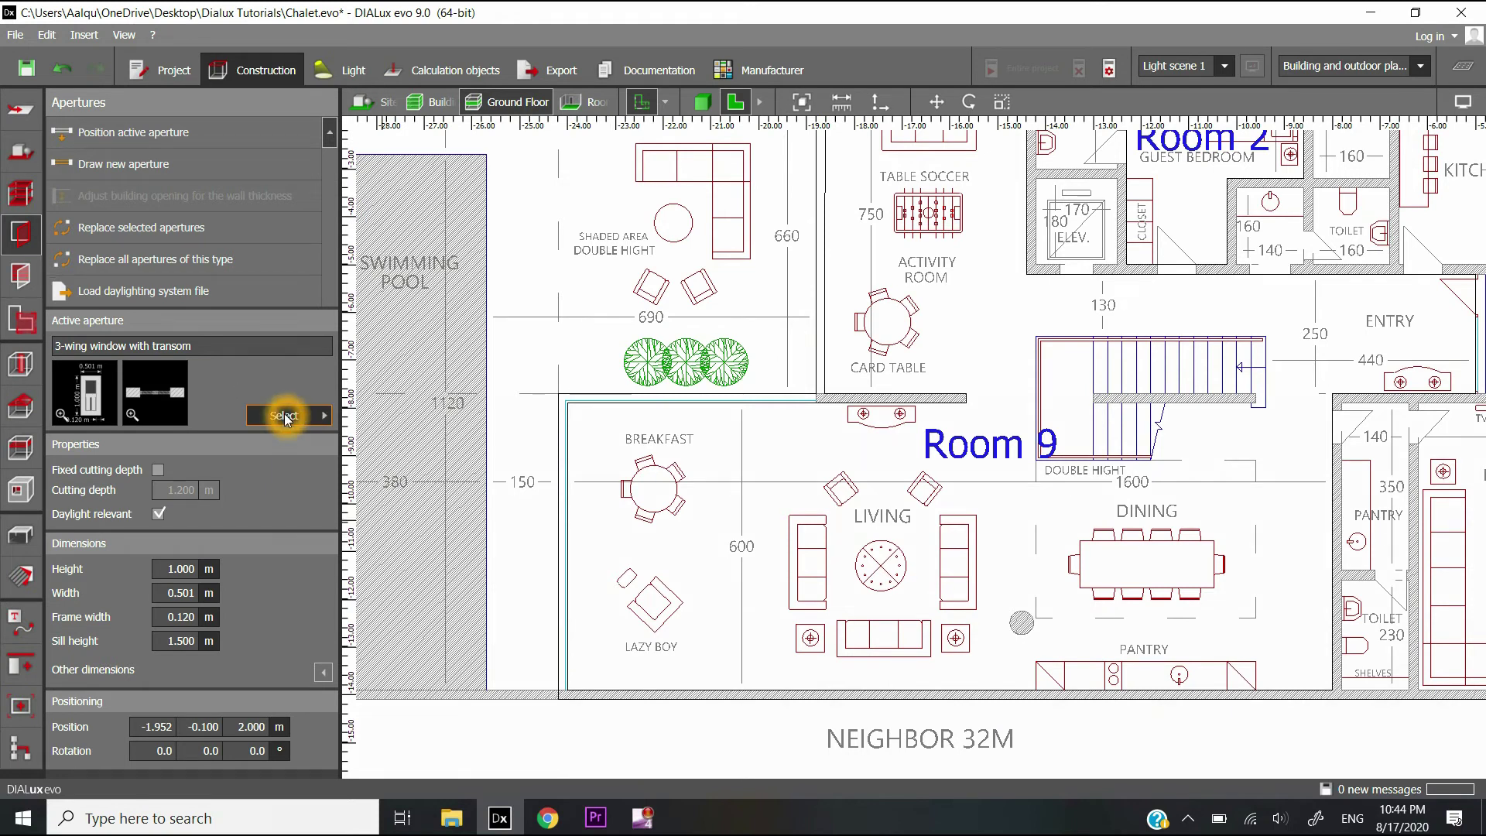
click(288, 416)
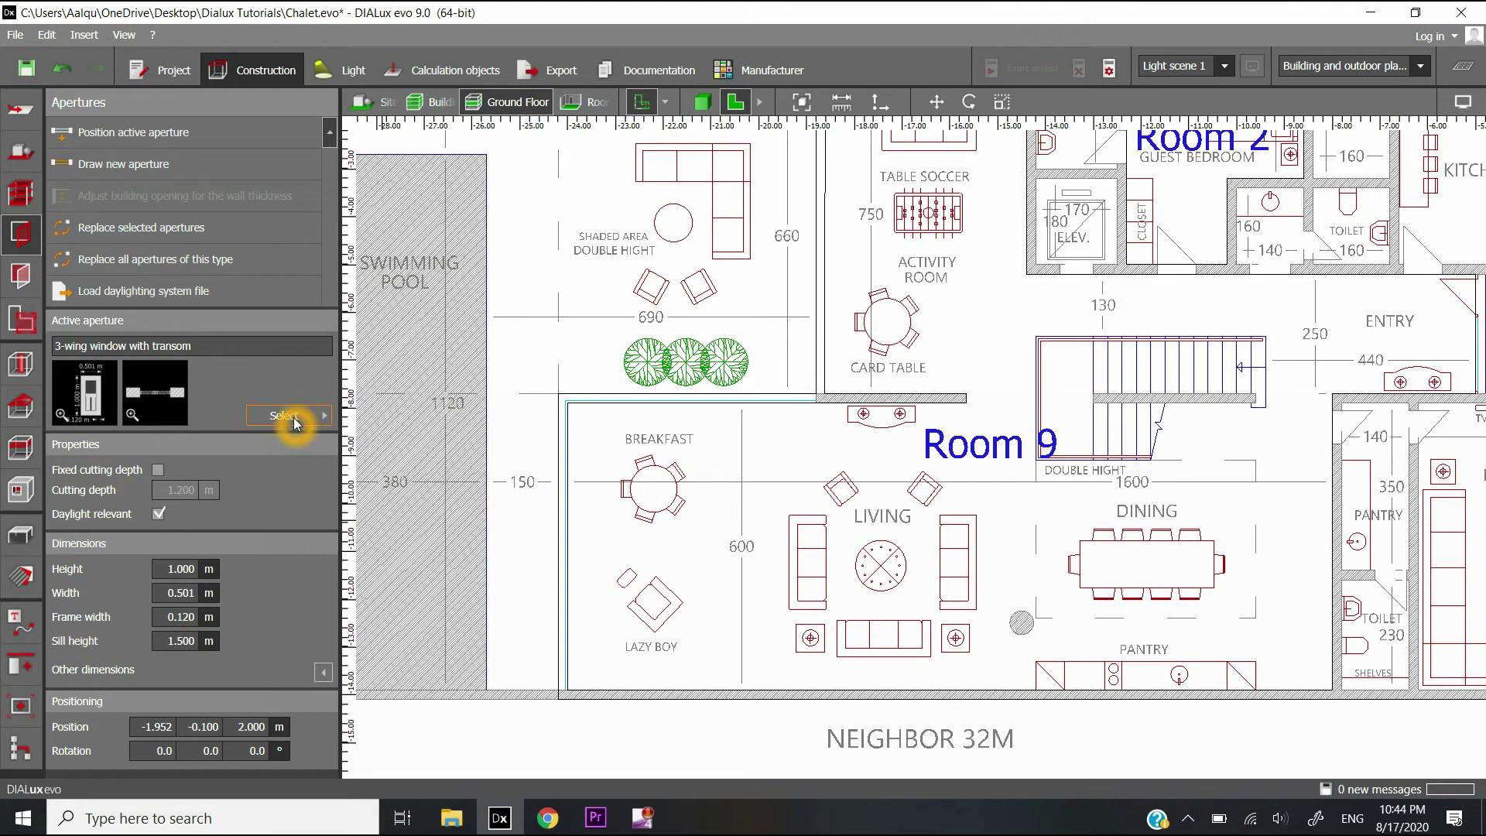
click(288, 415)
click(272, 418)
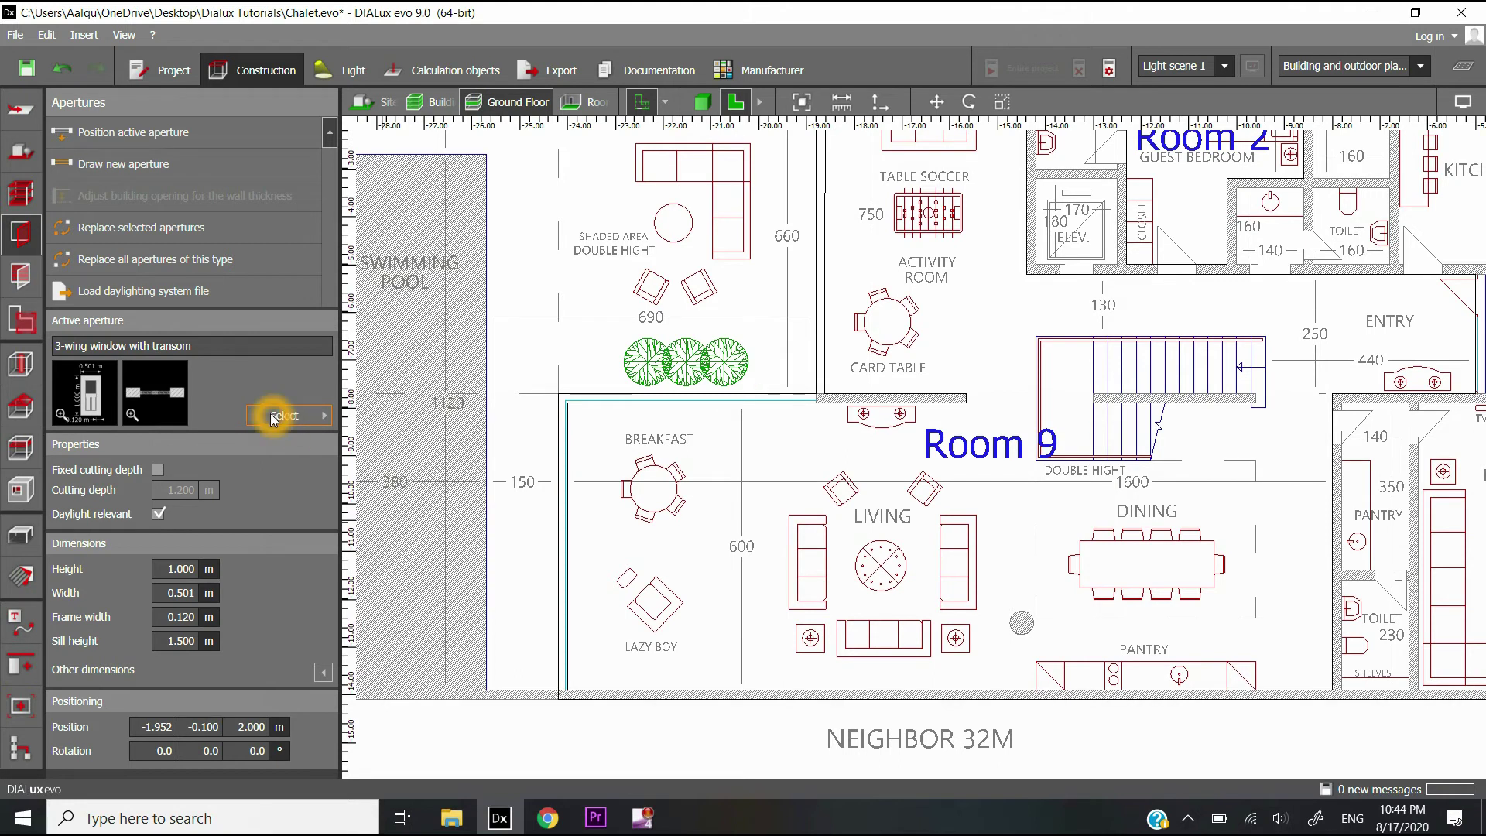
click(318, 416)
click(467, 551)
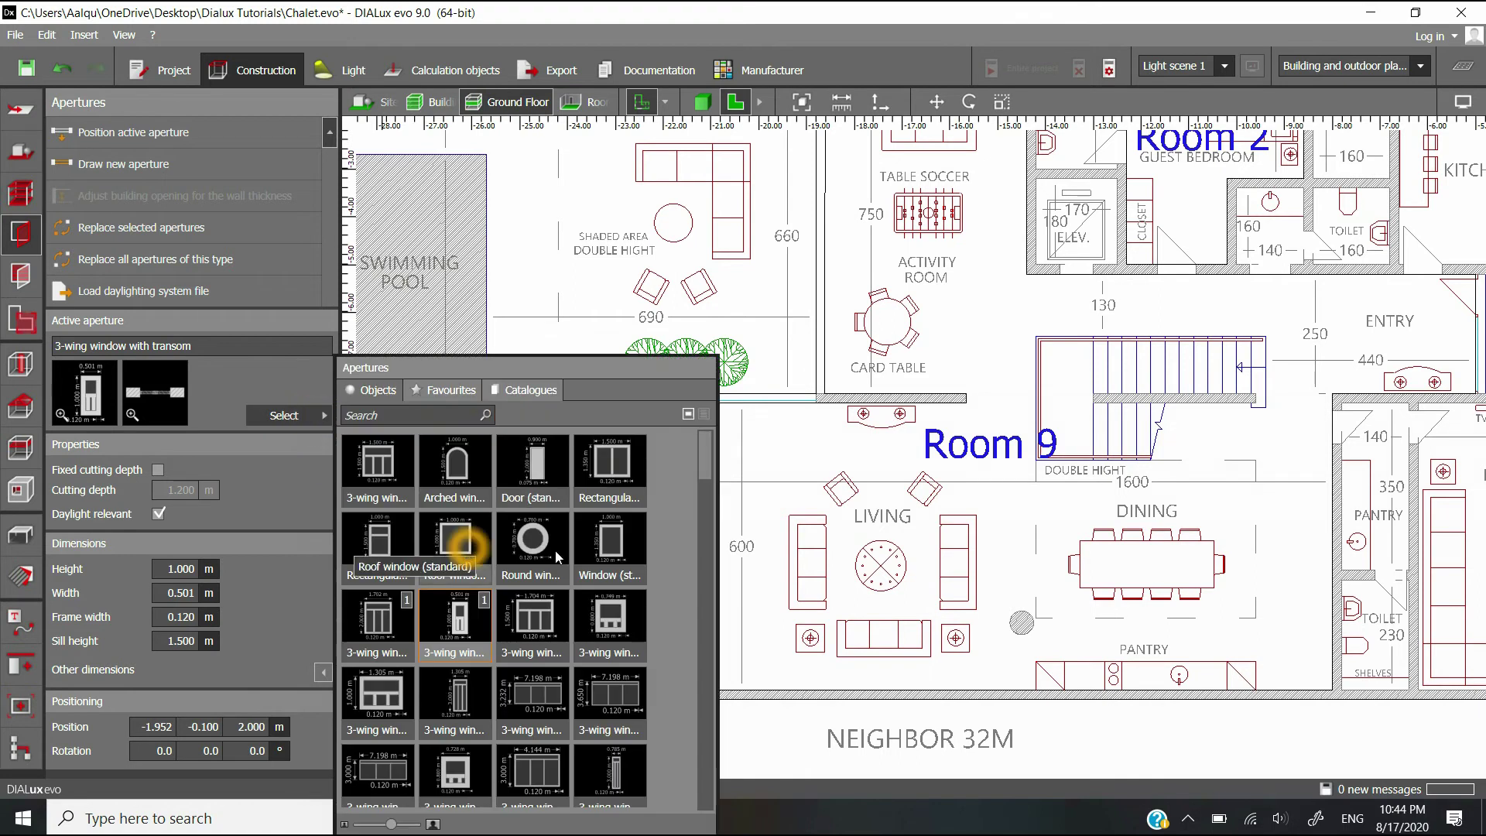
click(614, 548)
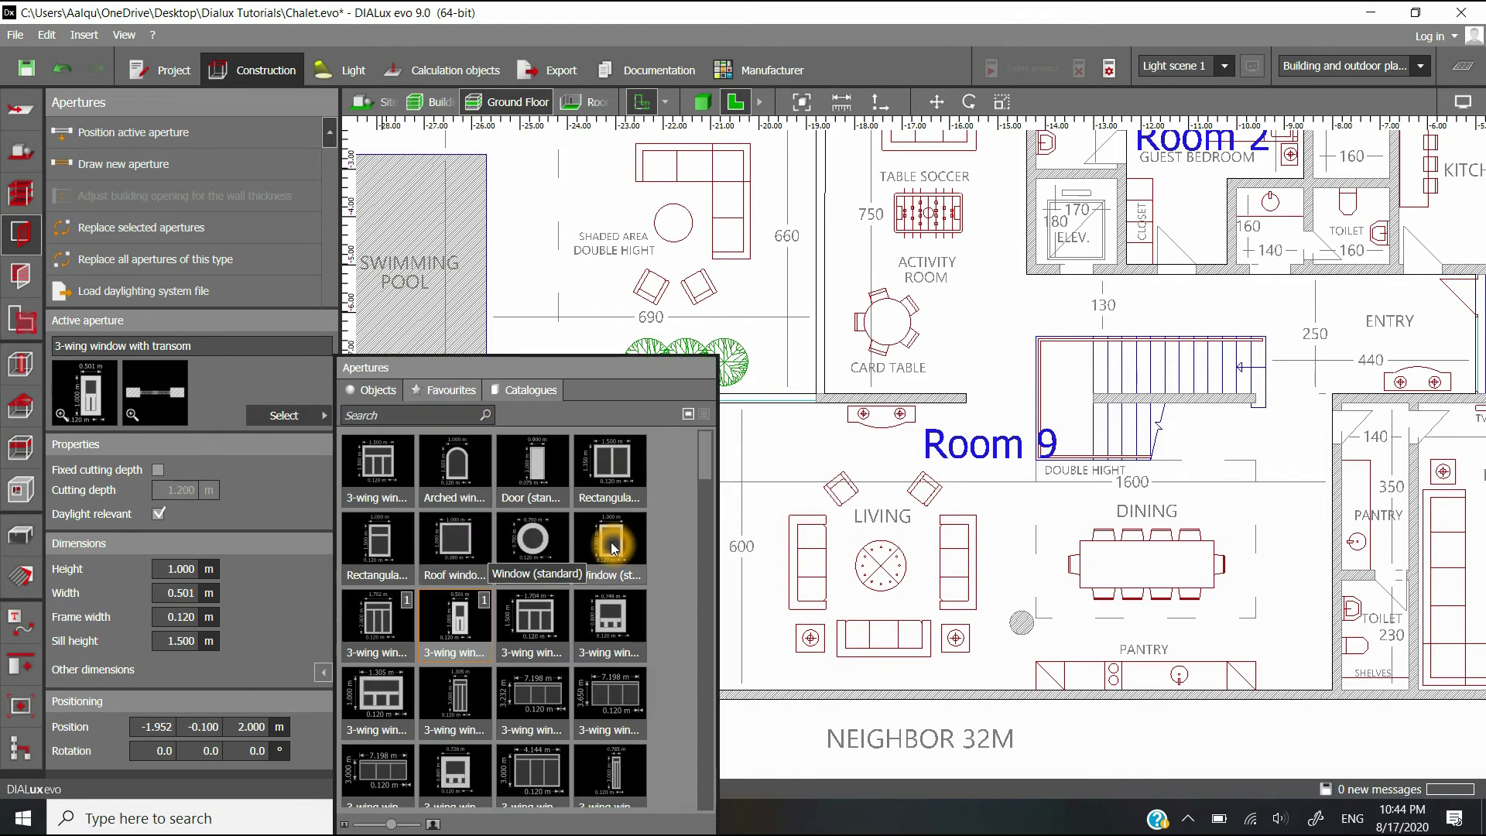
double_click(614, 548)
click(434, 484)
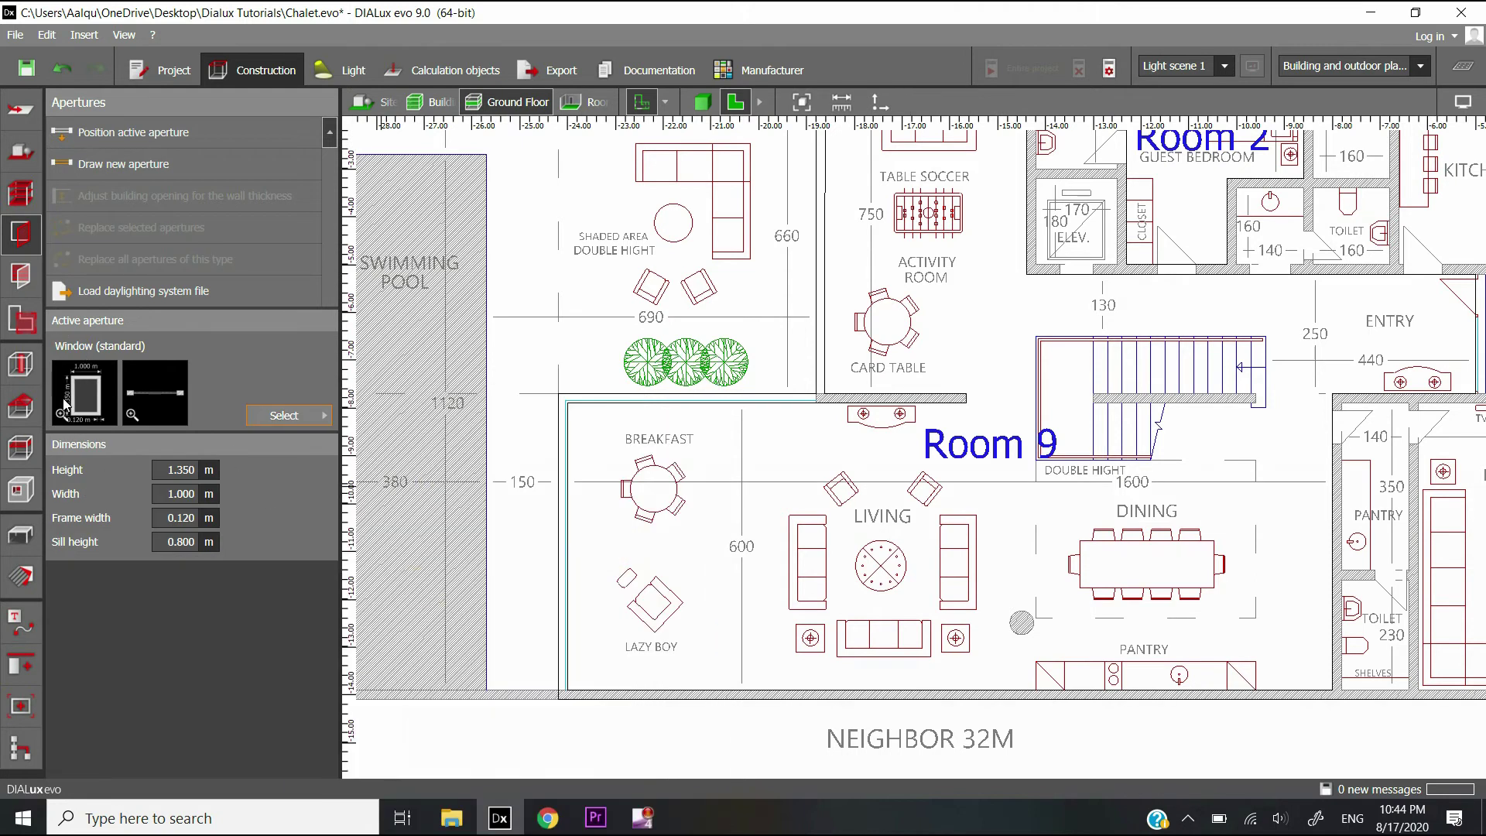
Place a standard window in the breakfast area's wall beside the three plants in the floor plan.
click(121, 160)
click(85, 410)
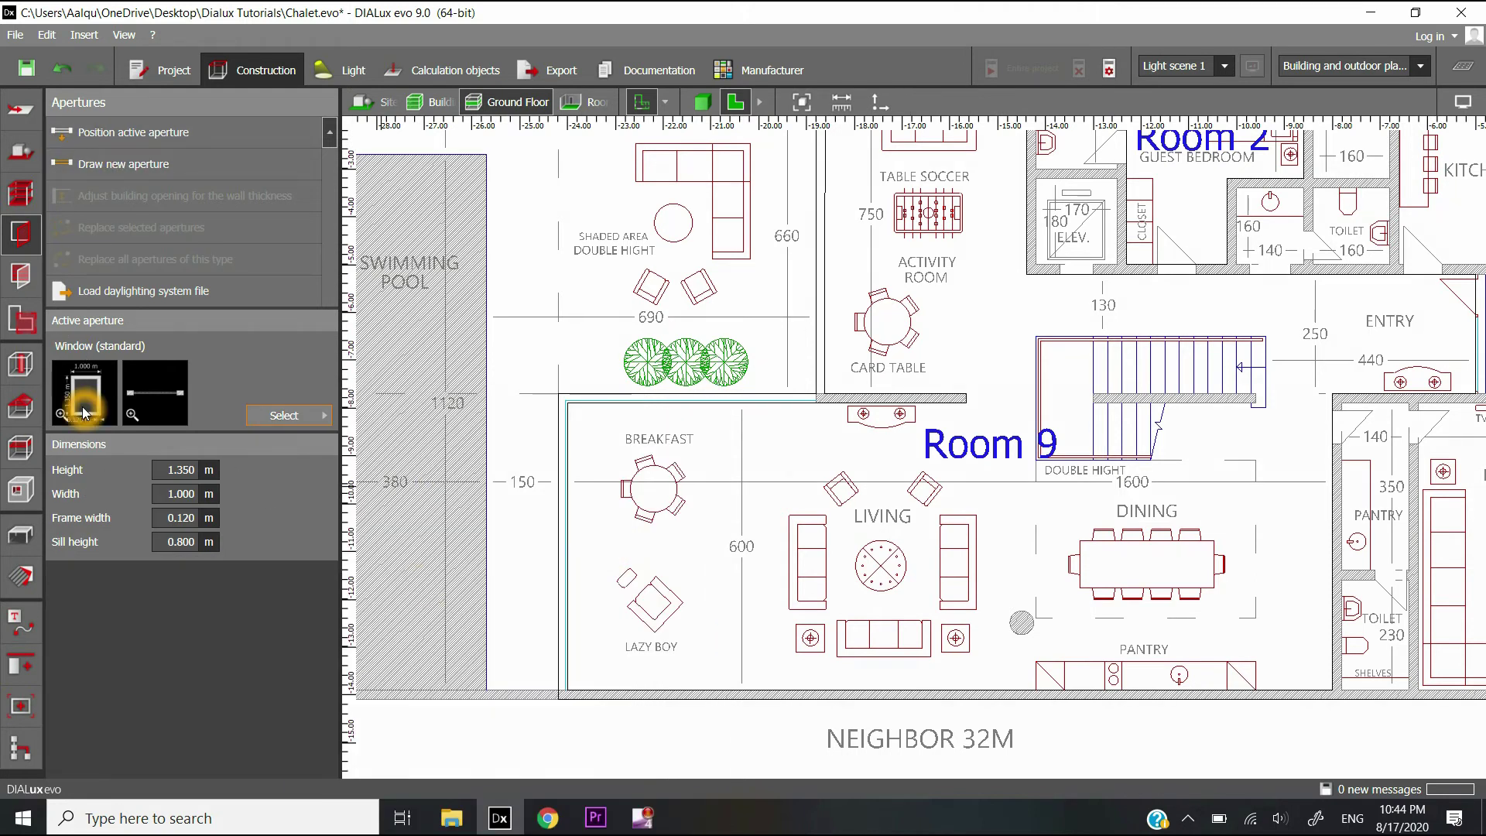
click(105, 421)
click(81, 389)
click(90, 400)
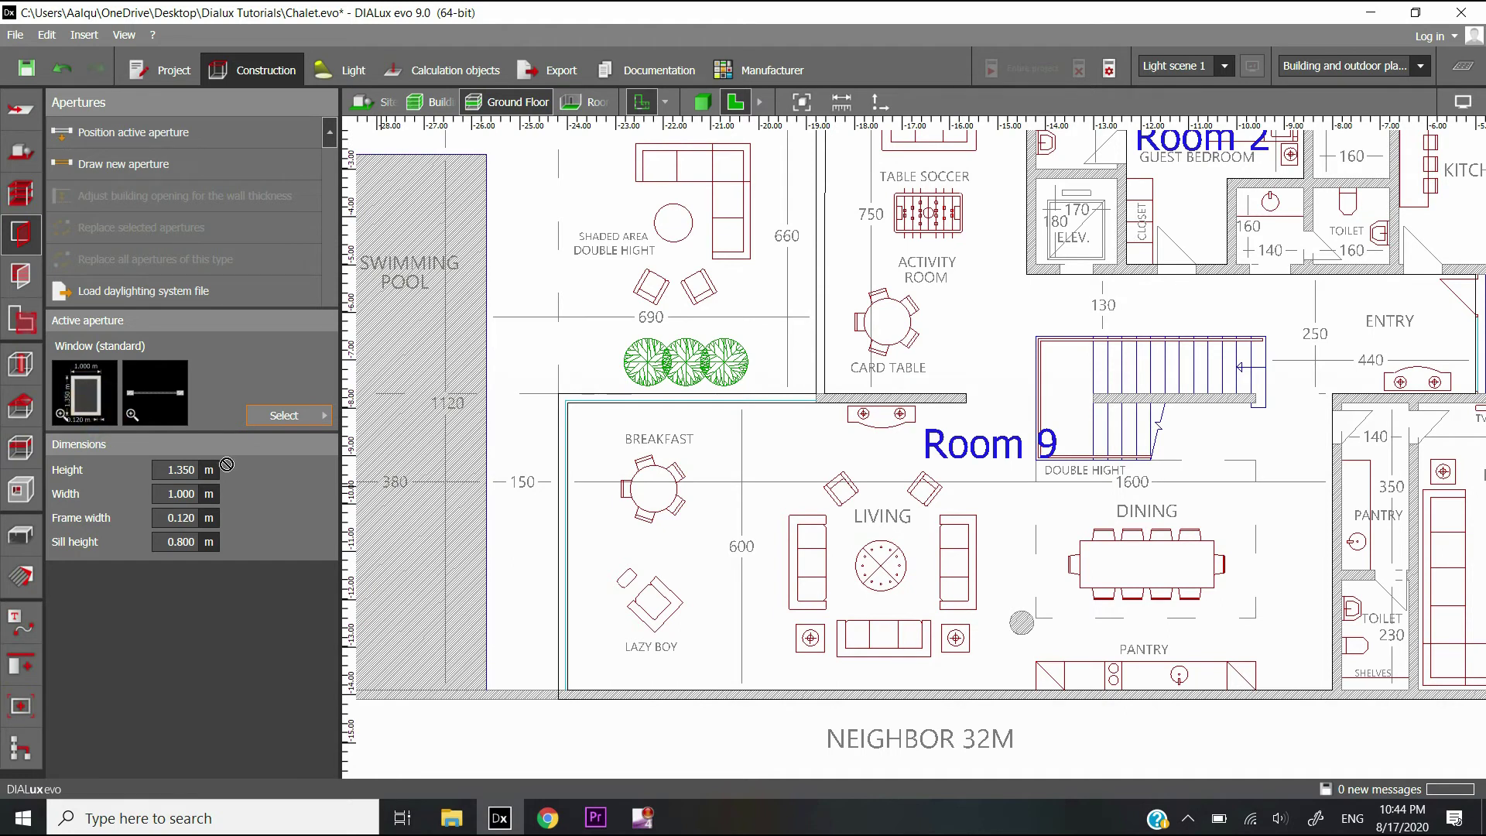
click(676, 403)
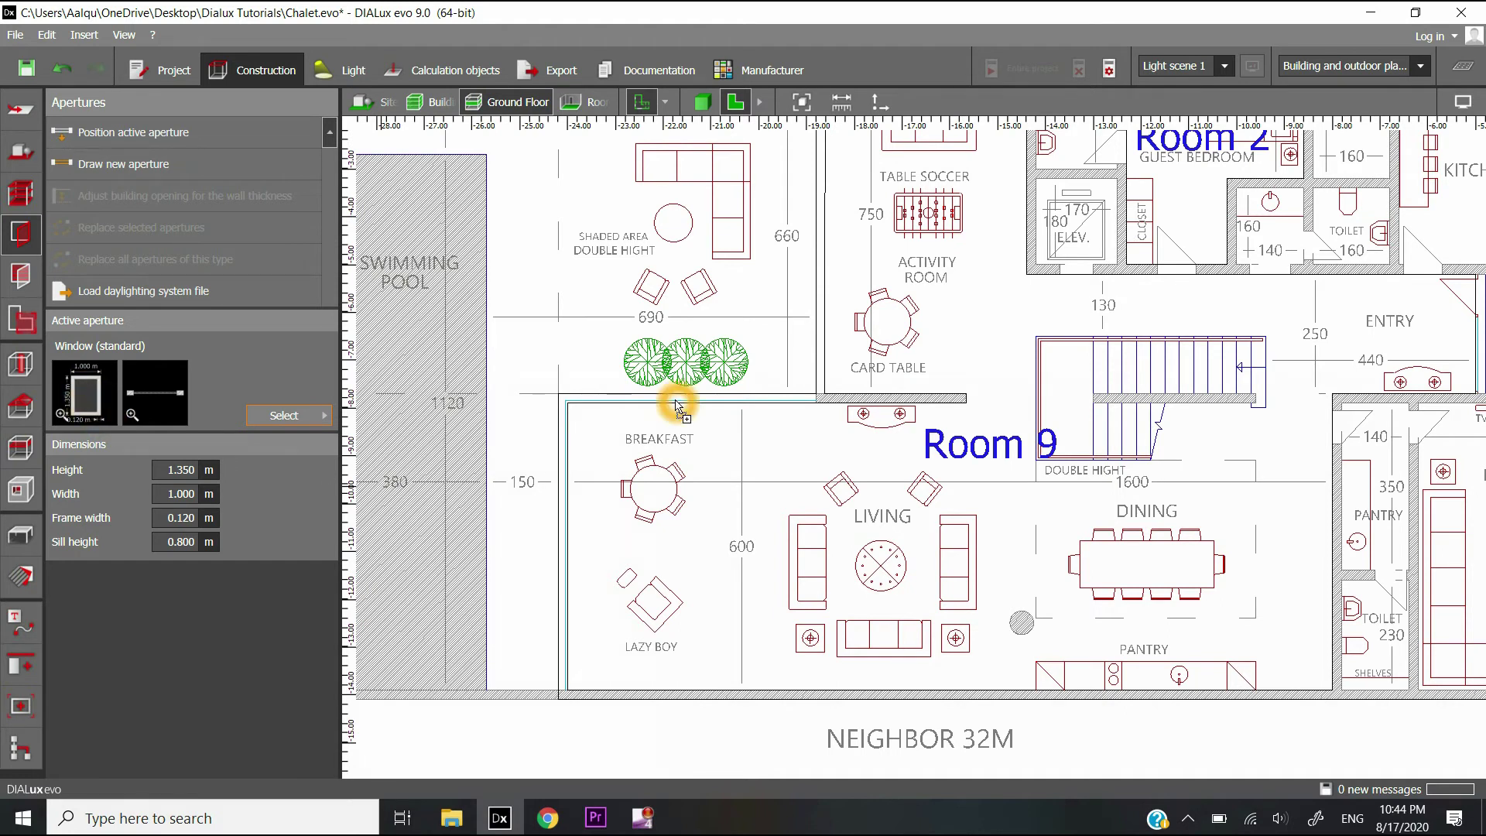
click(677, 405)
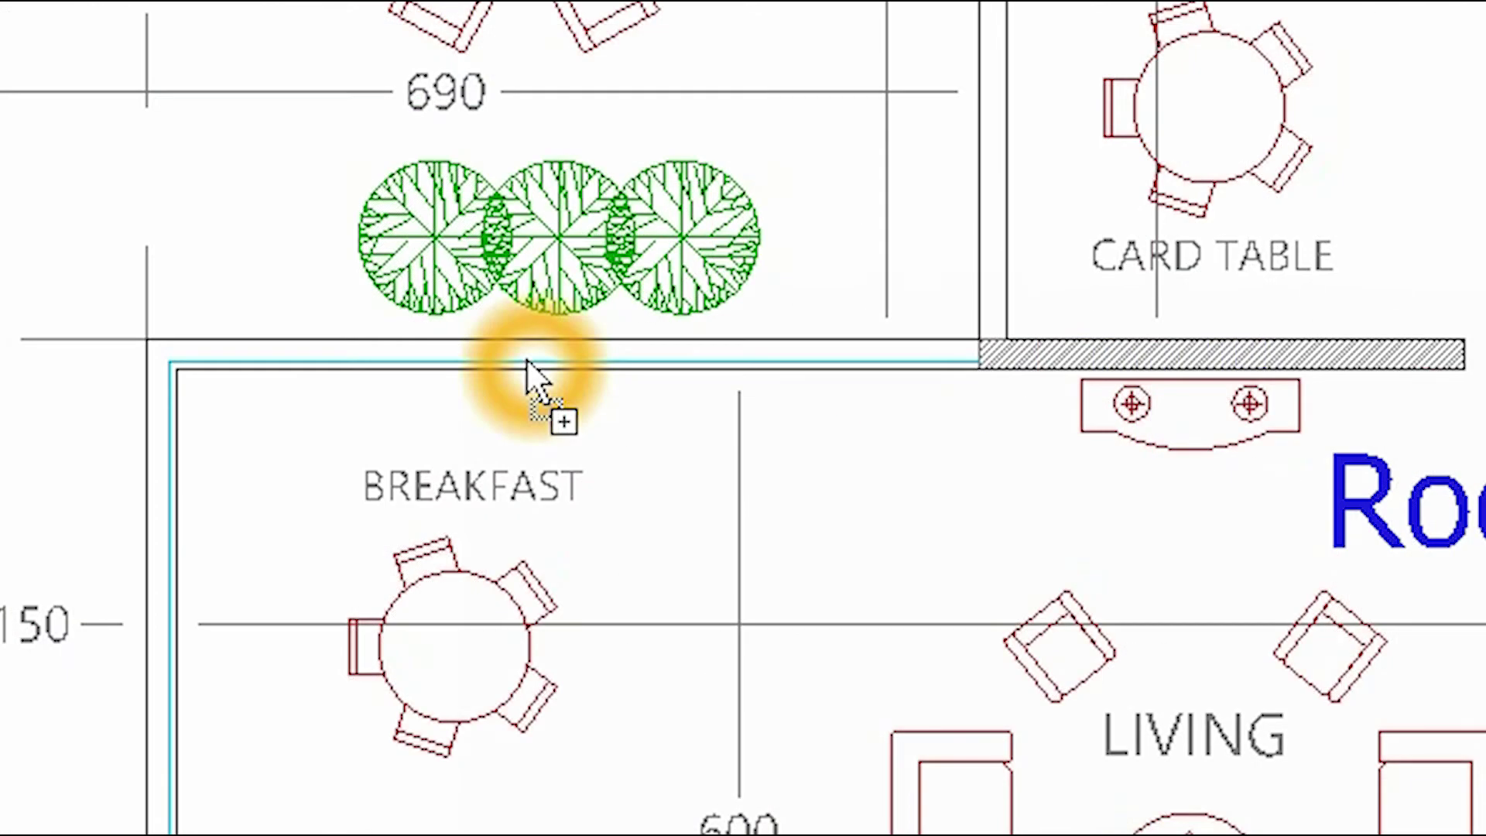
click(527, 360)
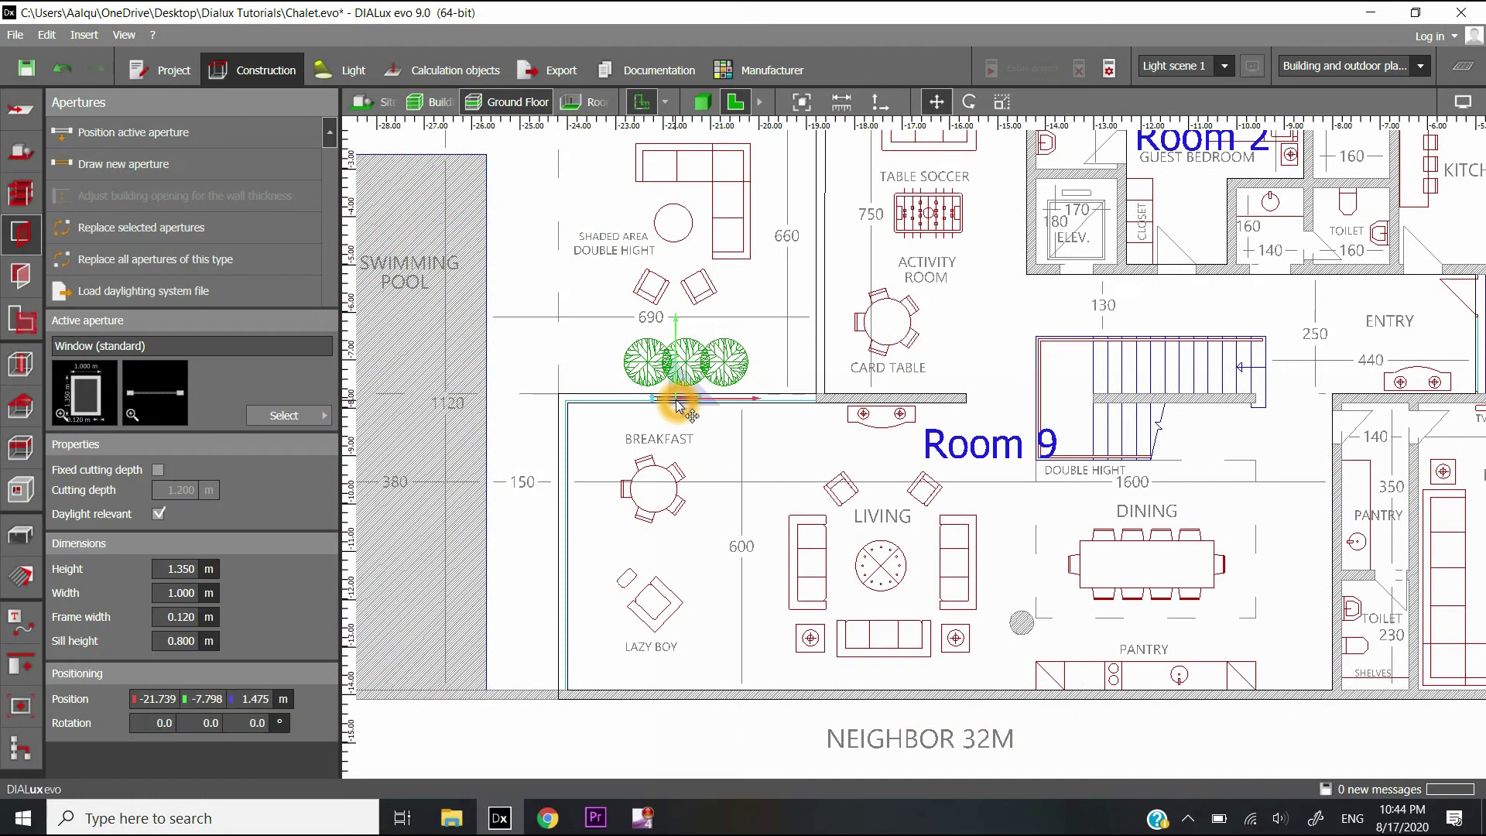
Place a second standard window in the living area's outer wall facing the swimming pool.
click(667, 411)
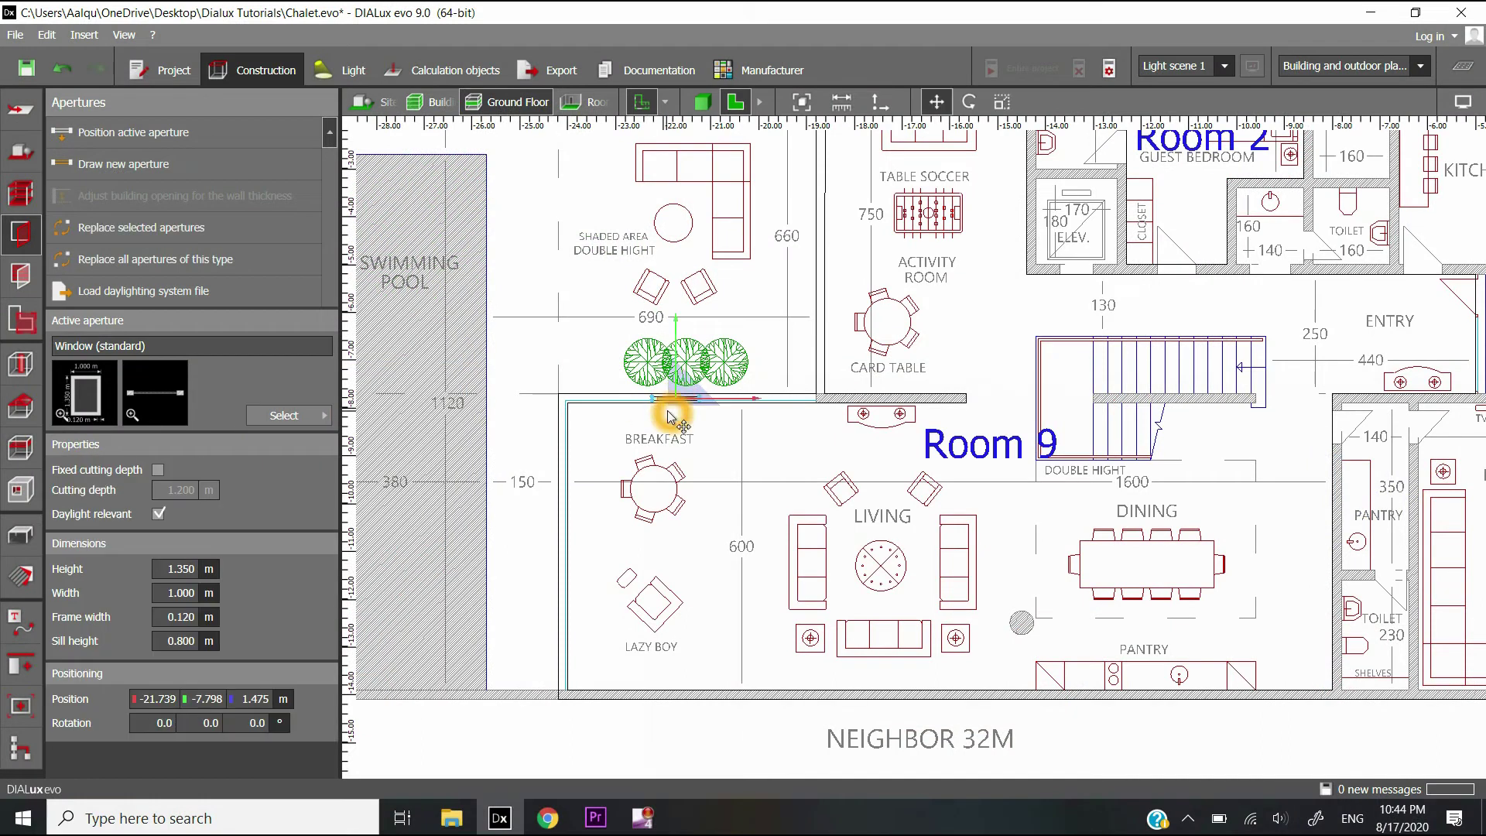
scroll(673, 418, up, 1)
click(90, 399)
drag(88, 396, 94, 404)
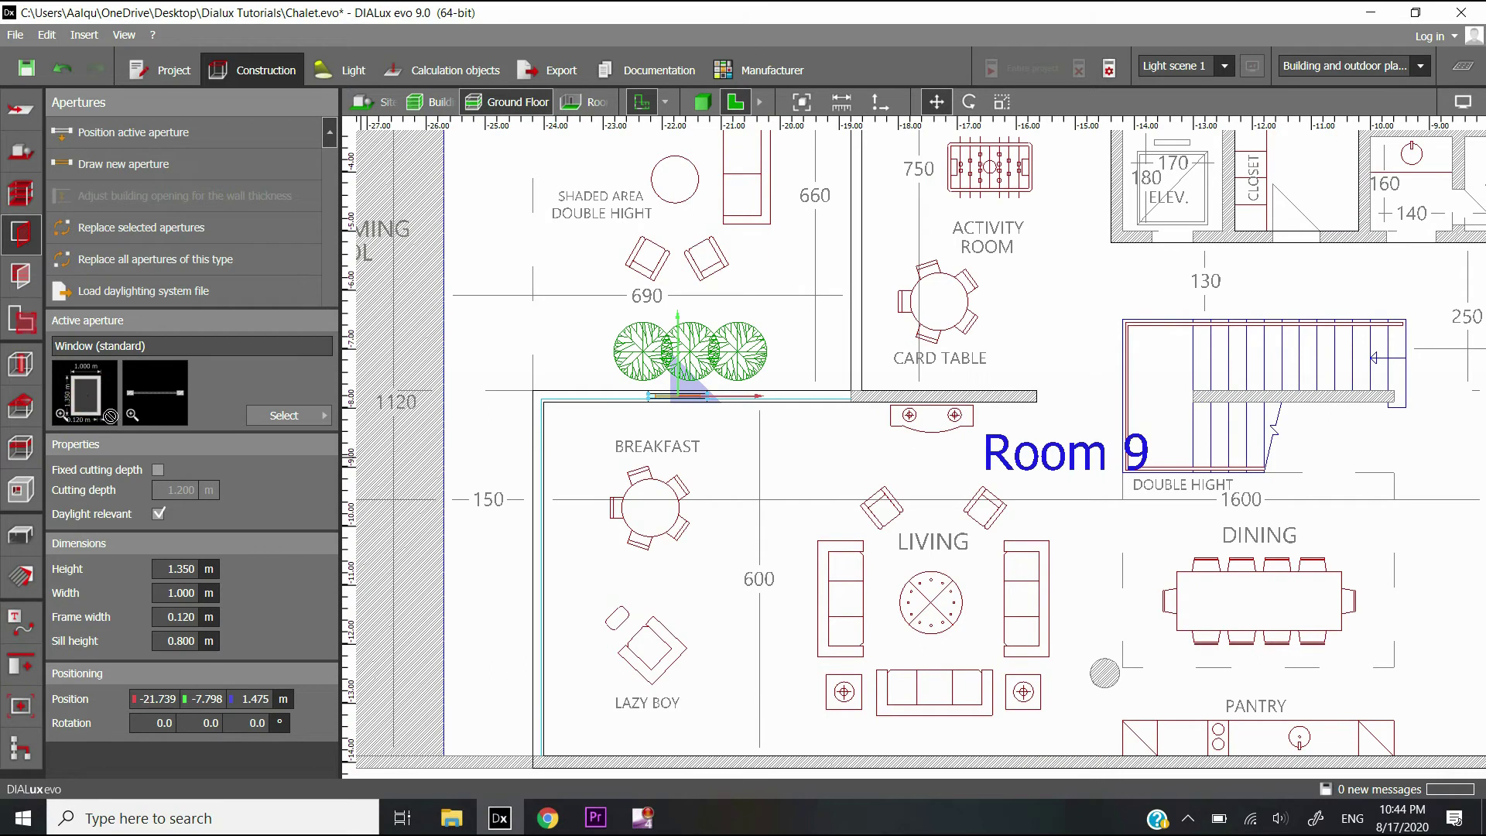
drag(311, 486, 540, 564)
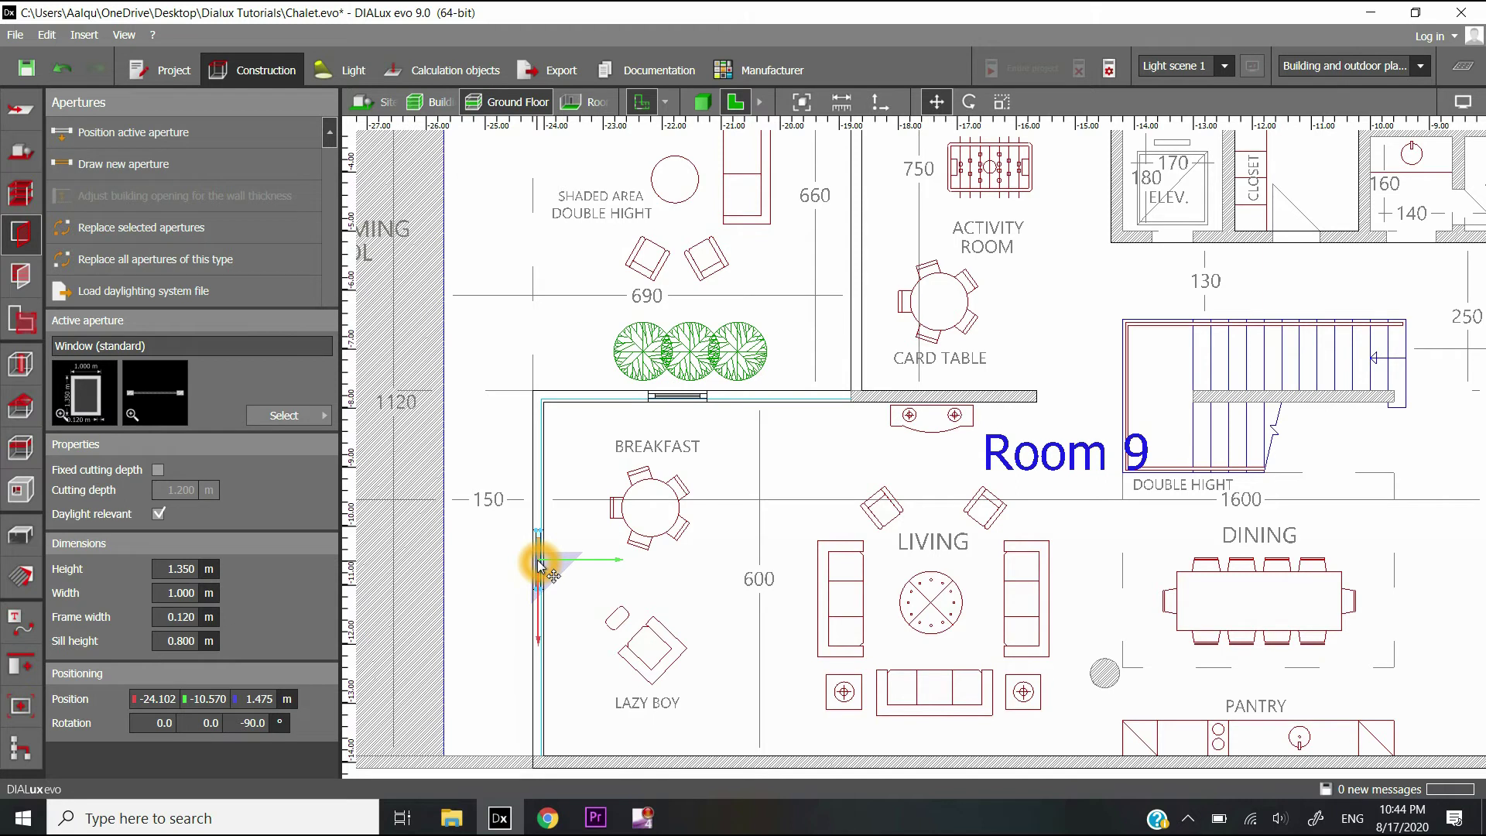
Scale the window beside the plants to span the full glazed wall, about 5.4 m wide.
click(688, 396)
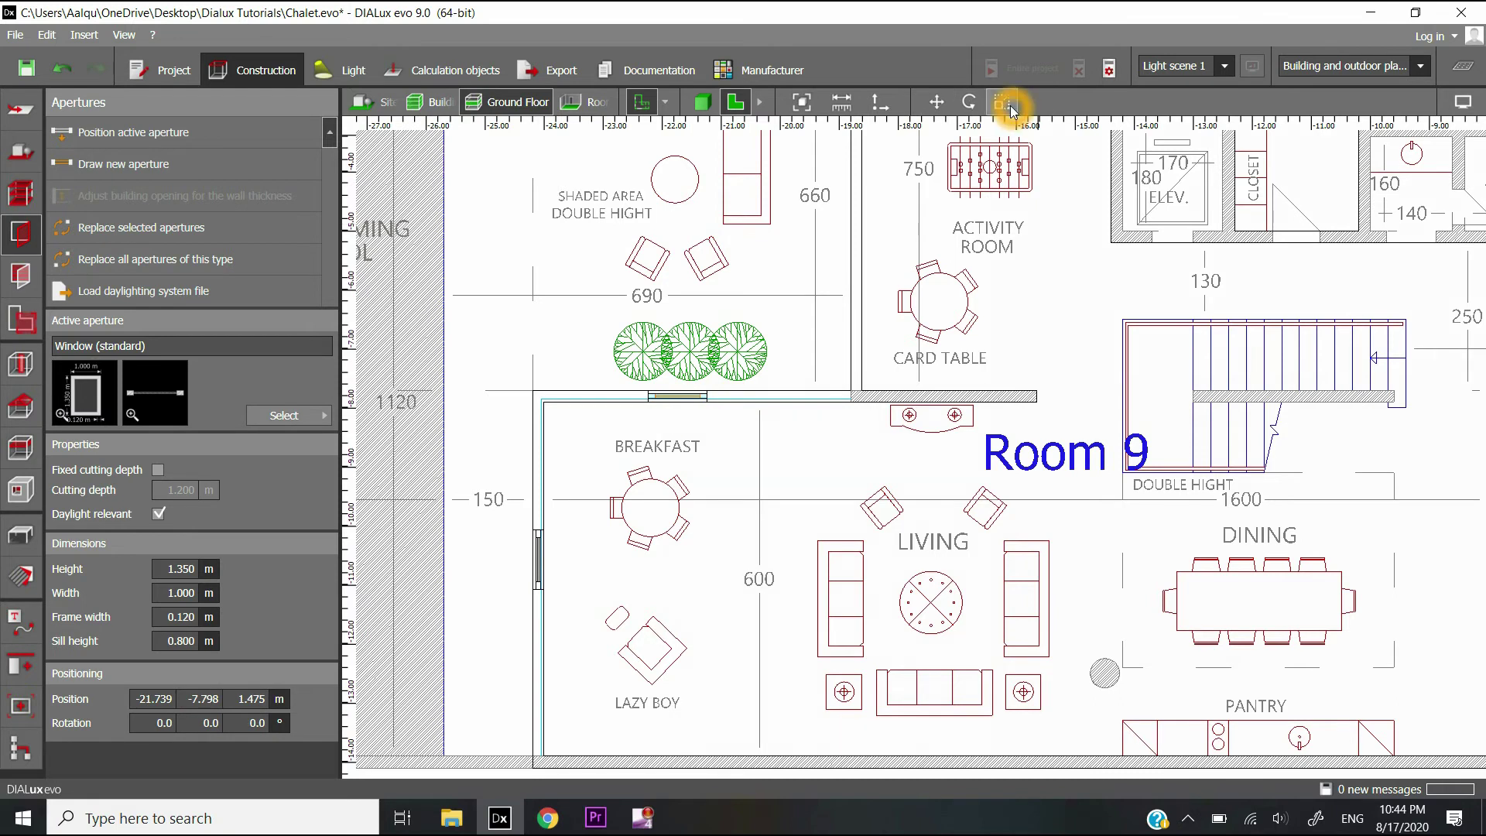
scroll(675, 398, up, 3)
drag(672, 402, 1051, 402)
middle_drag(657, 443, 1146, 435)
drag(1020, 403, 717, 410)
scroll(777, 371, down, 6)
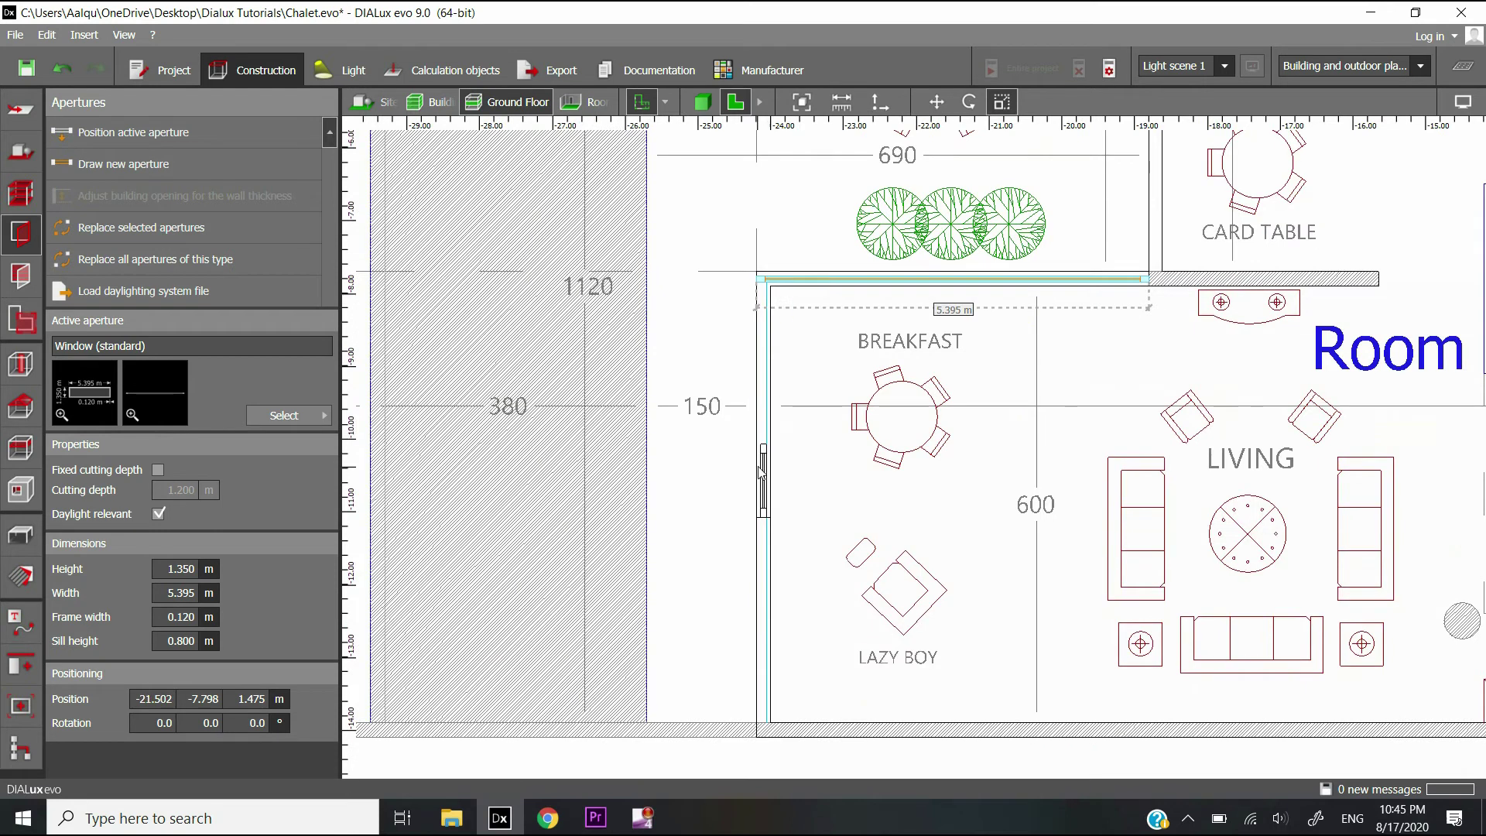
Scale the window facing the swimming pool along its wall to about 6.06 m wide.
click(760, 484)
scroll(774, 433, up, 5)
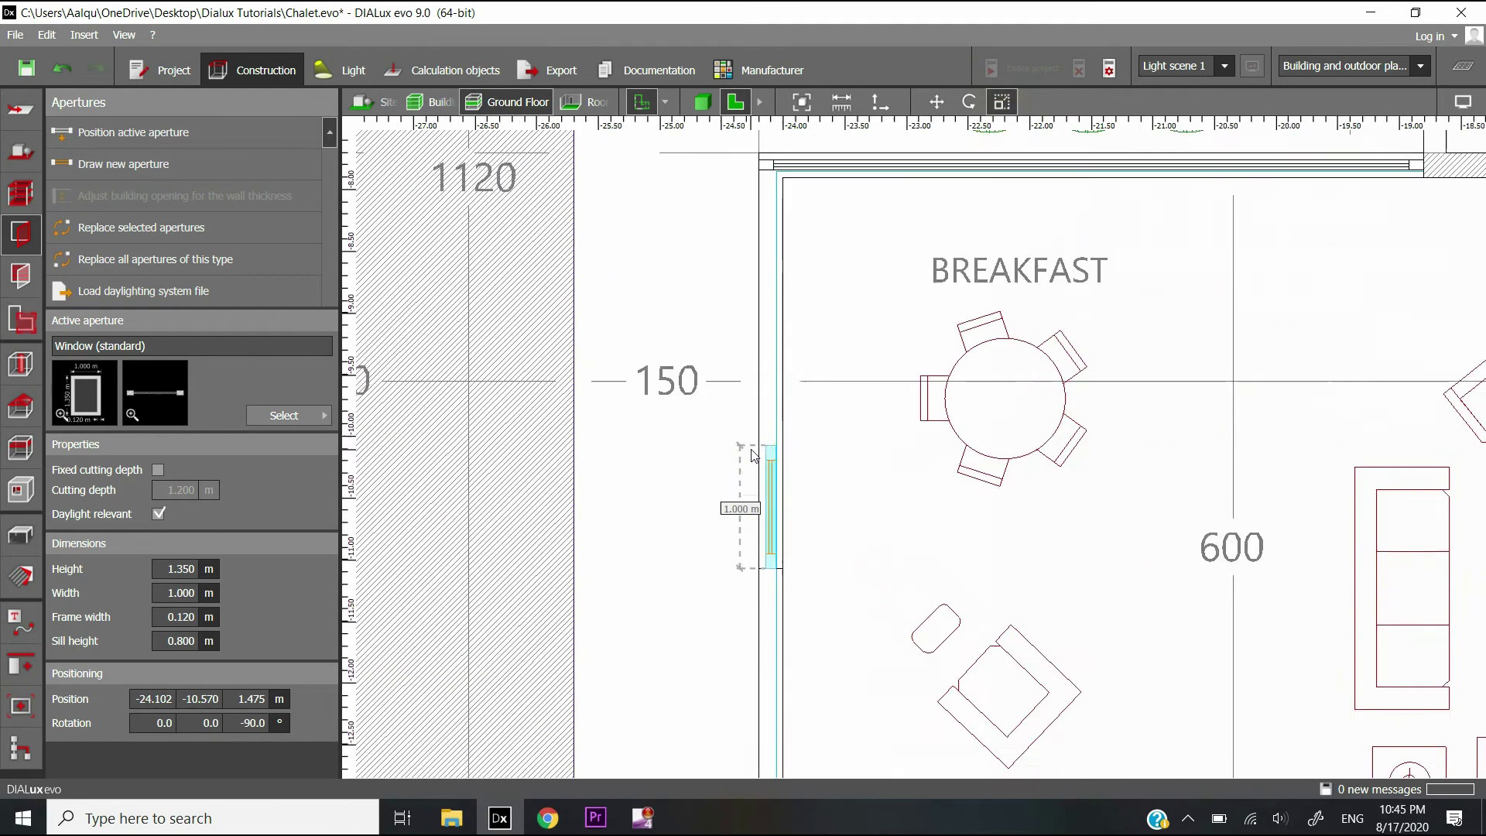
drag(781, 544, 768, 259)
scroll(900, 495, down, 3)
scroll(846, 519, up, 5)
middle_drag(826, 445, 807, 345)
scroll(797, 309, down, 2)
drag(788, 281, 789, 640)
In the 3D view, set the height of the wide window facing the swimming pool to 3 m.
click(701, 101)
scroll(697, 313, down, 5)
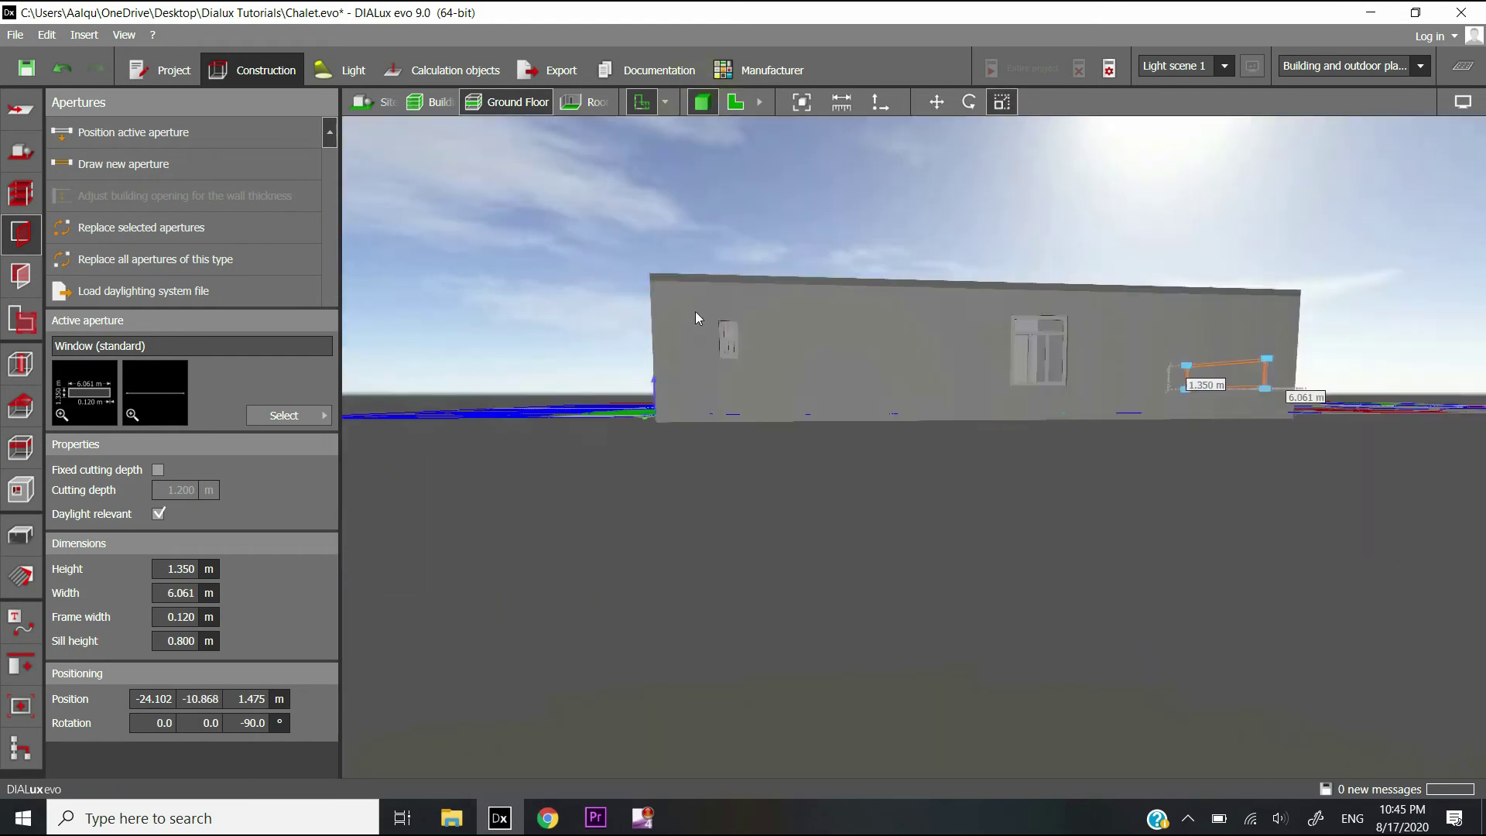
right_drag(998, 434, 829, 476)
scroll(834, 473, up, 5)
middle_drag(875, 465, 830, 505)
scroll(827, 507, down, 3)
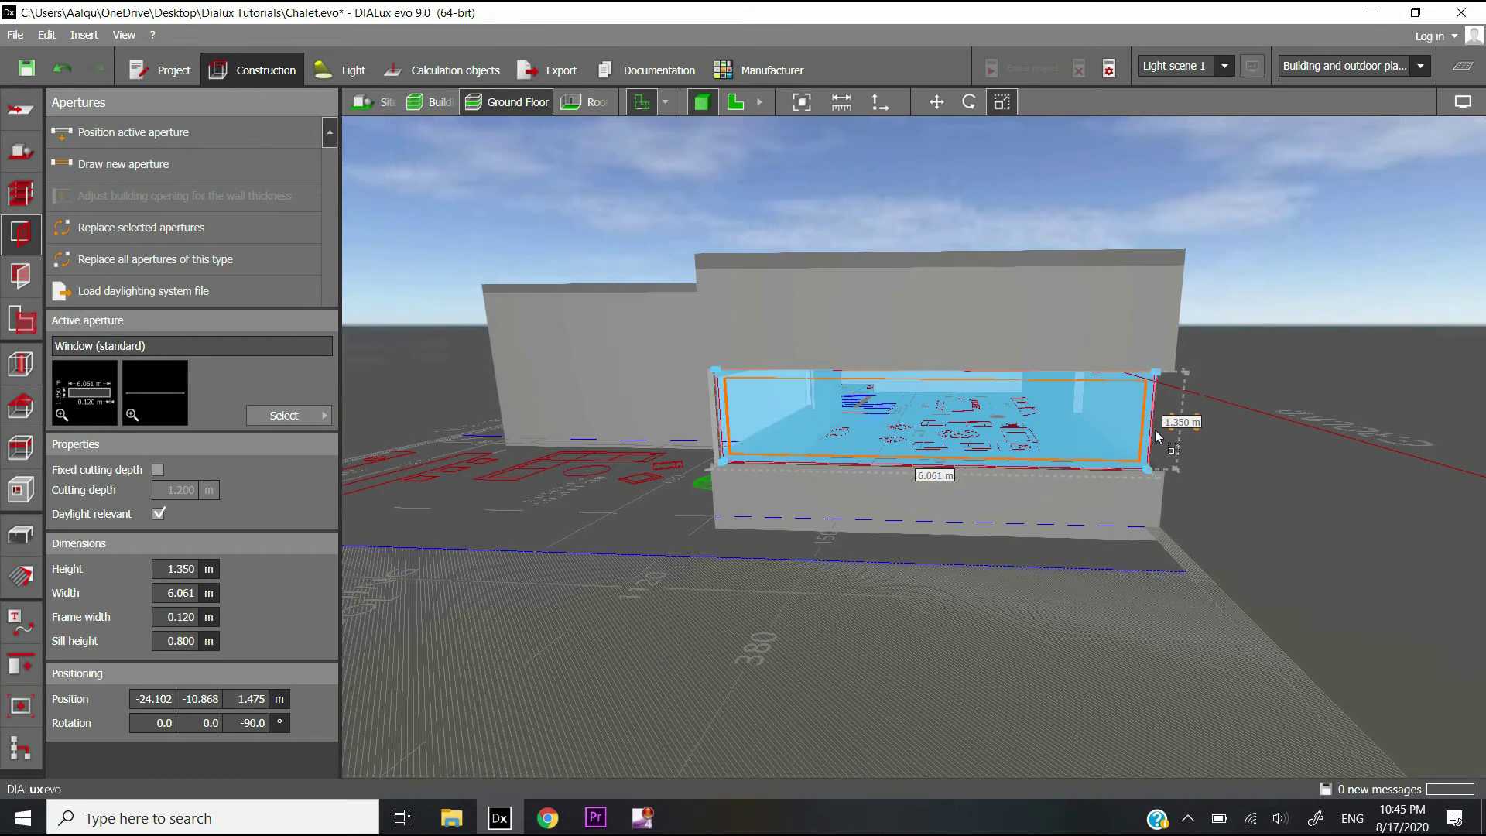
click(1168, 384)
click(1172, 476)
click(959, 332)
click(944, 441)
click(856, 408)
double_click(163, 570)
text(3)
key(Return)
drag(773, 560, 734, 517)
click(854, 437)
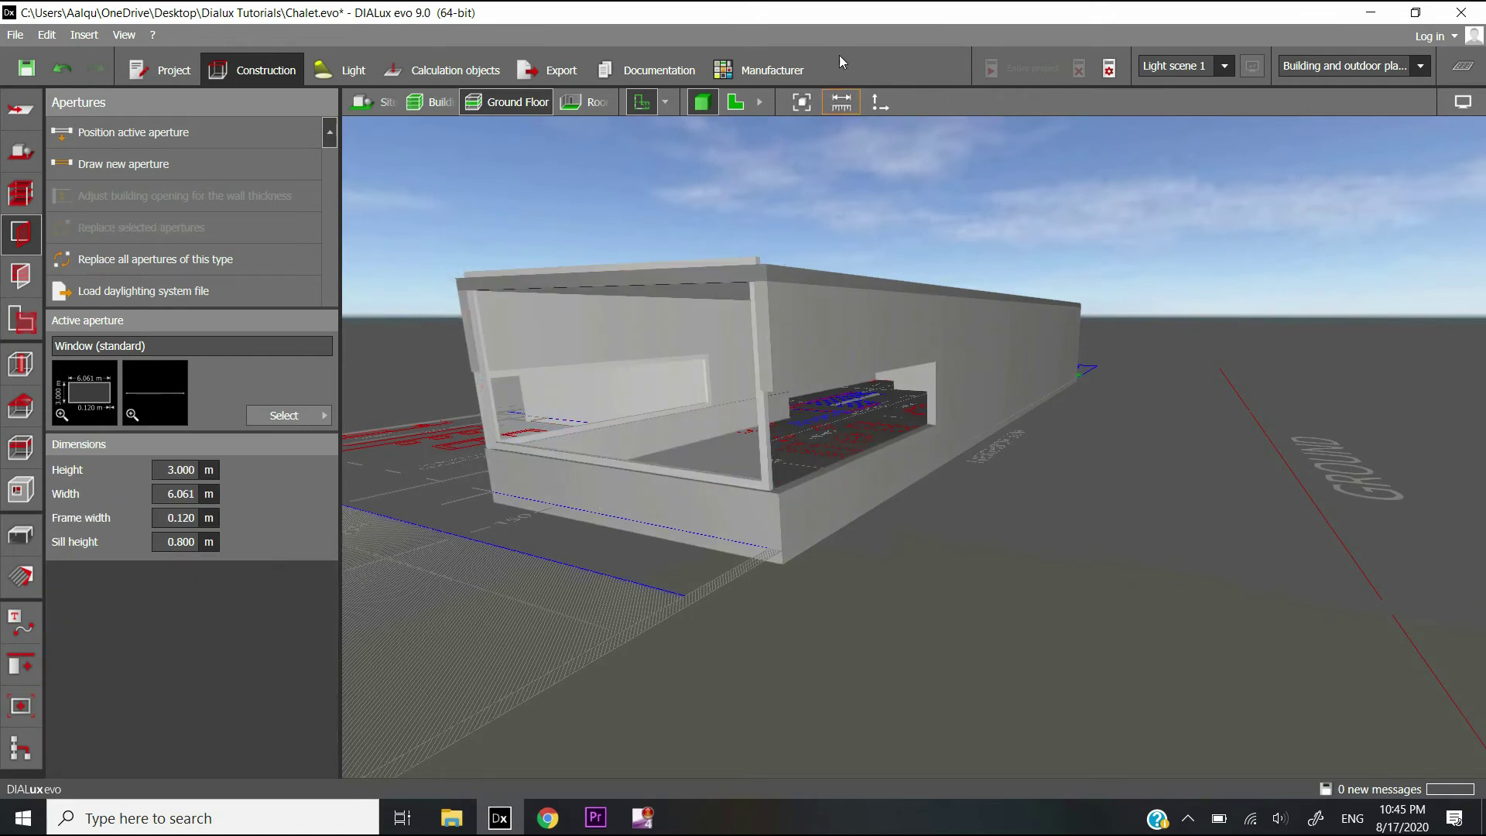
In the floor plan, select the wide window beside the plants and set its height to 3 m.
click(735, 102)
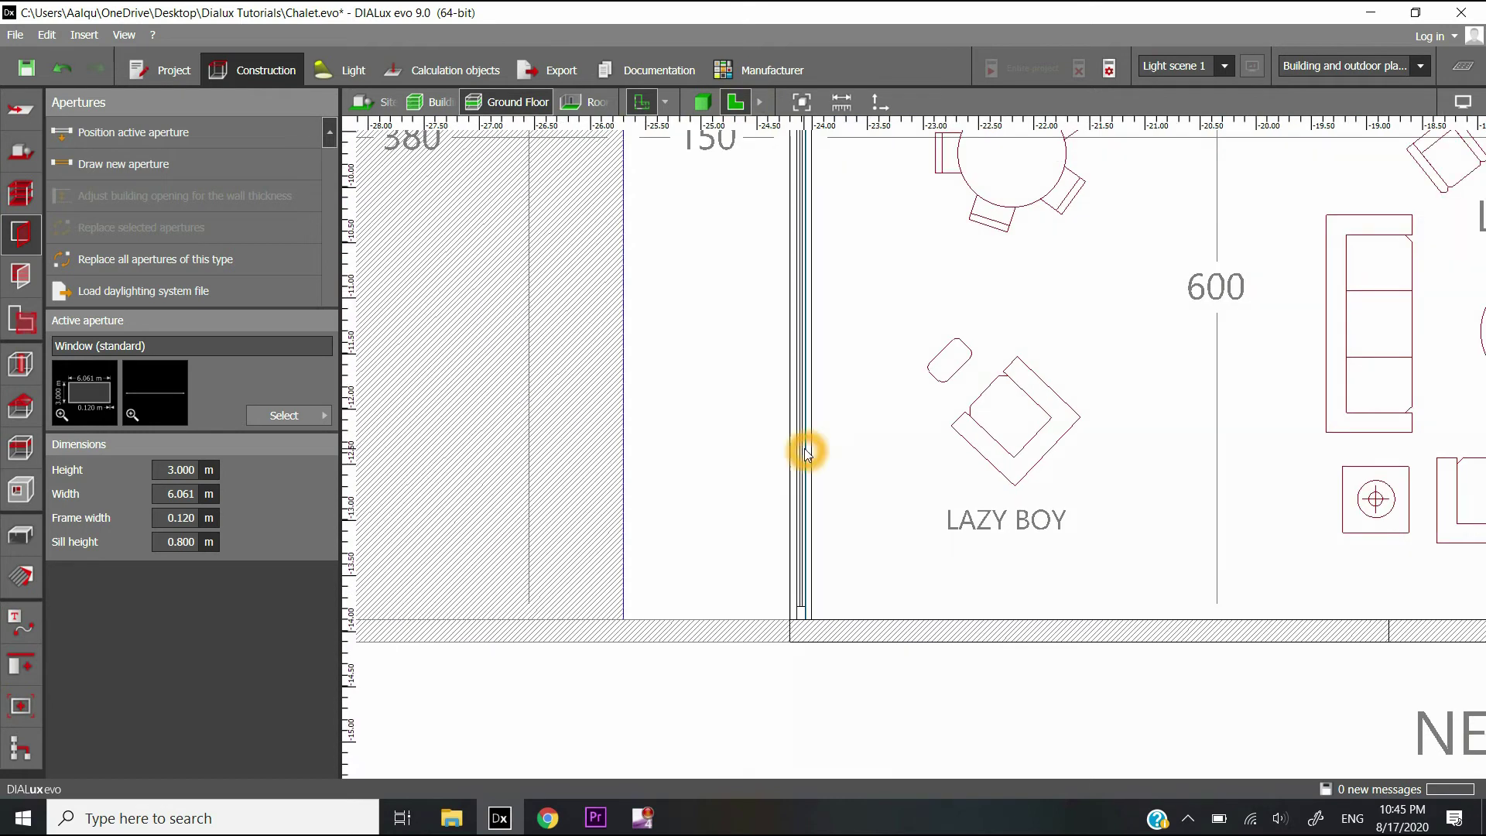
click(804, 450)
scroll(616, 428, down, 5)
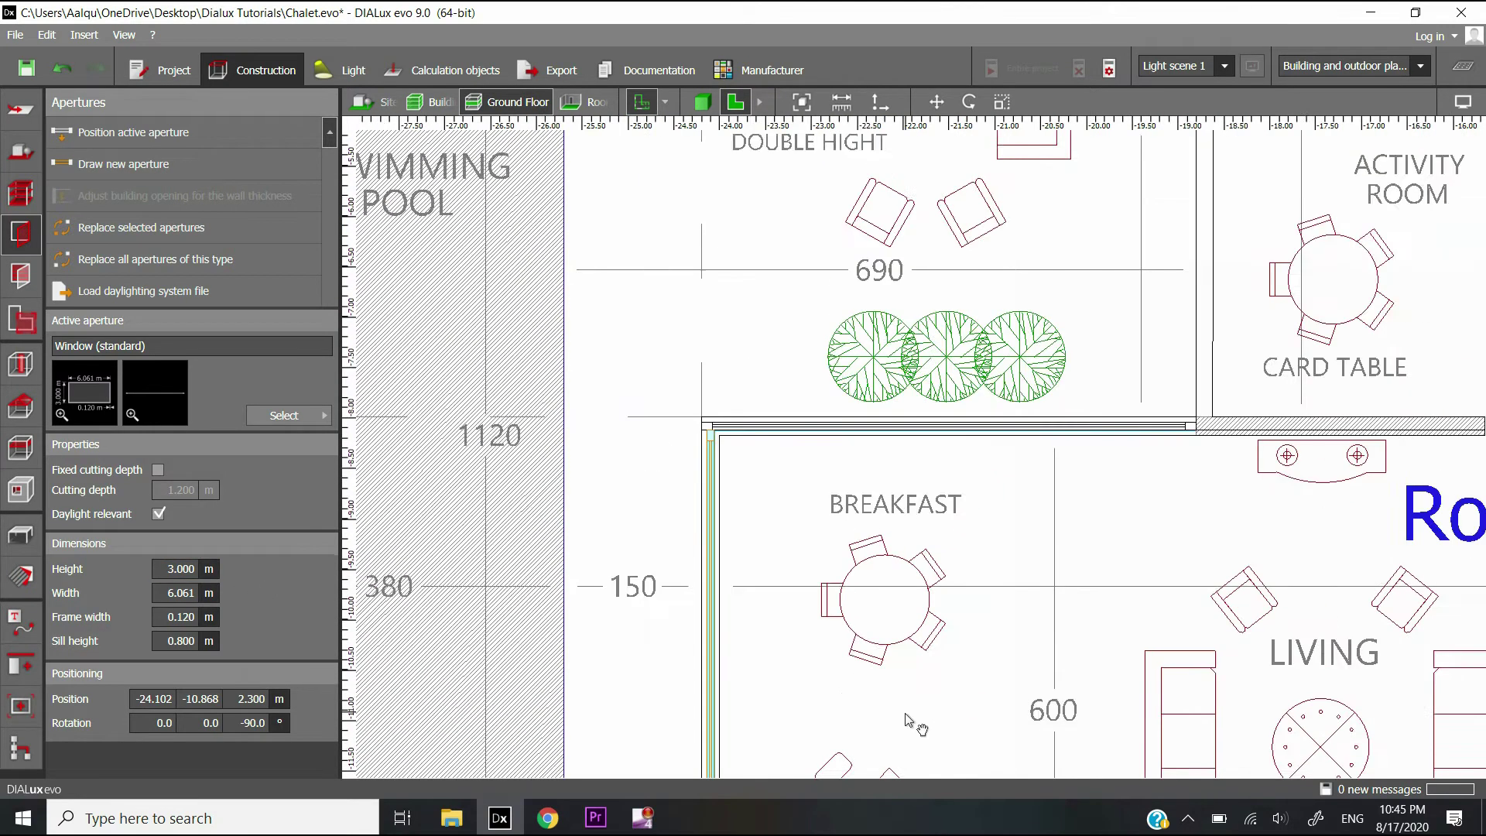
click(180, 568)
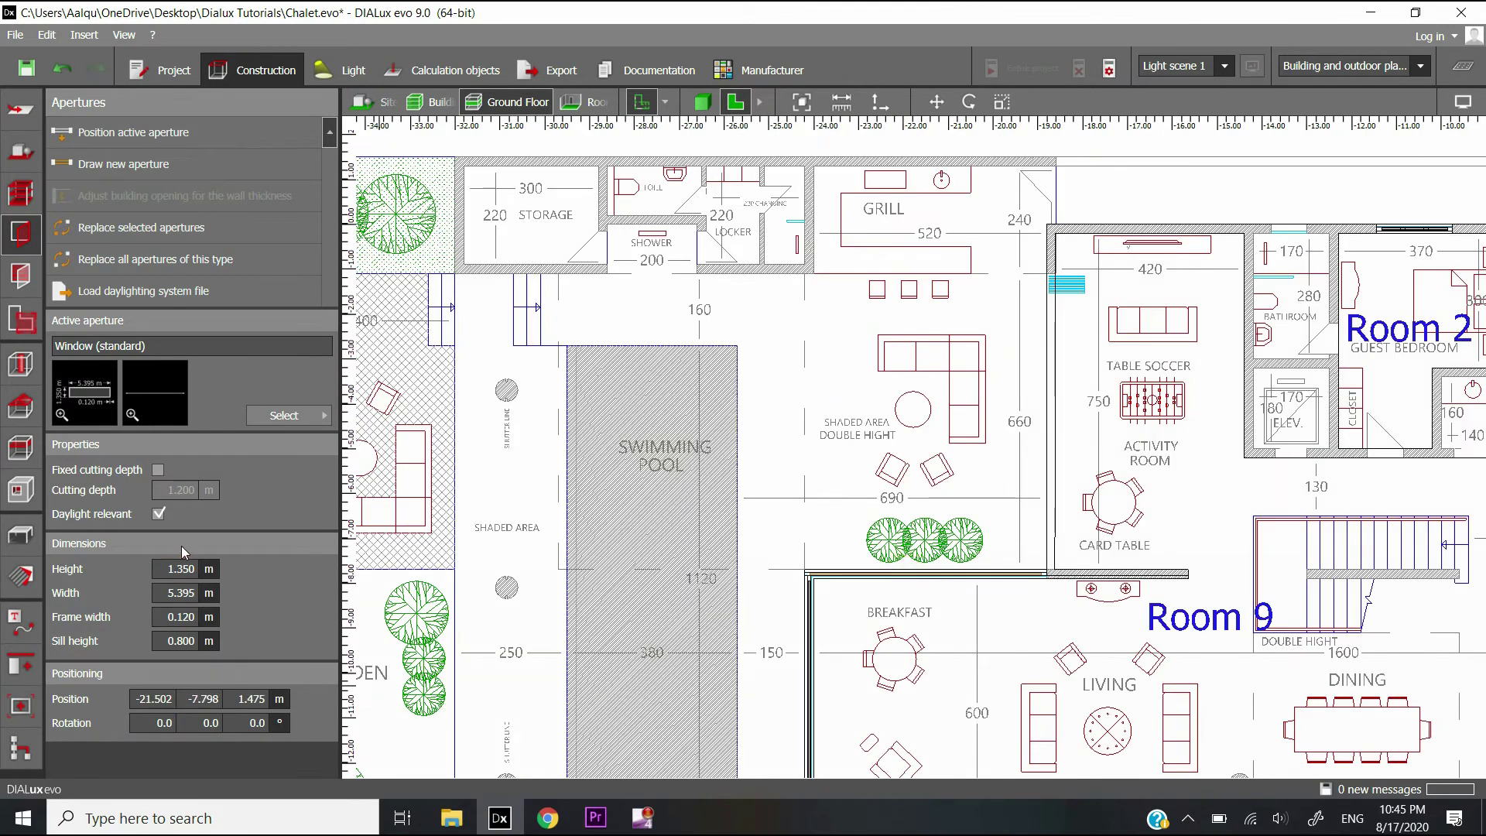
text(3)
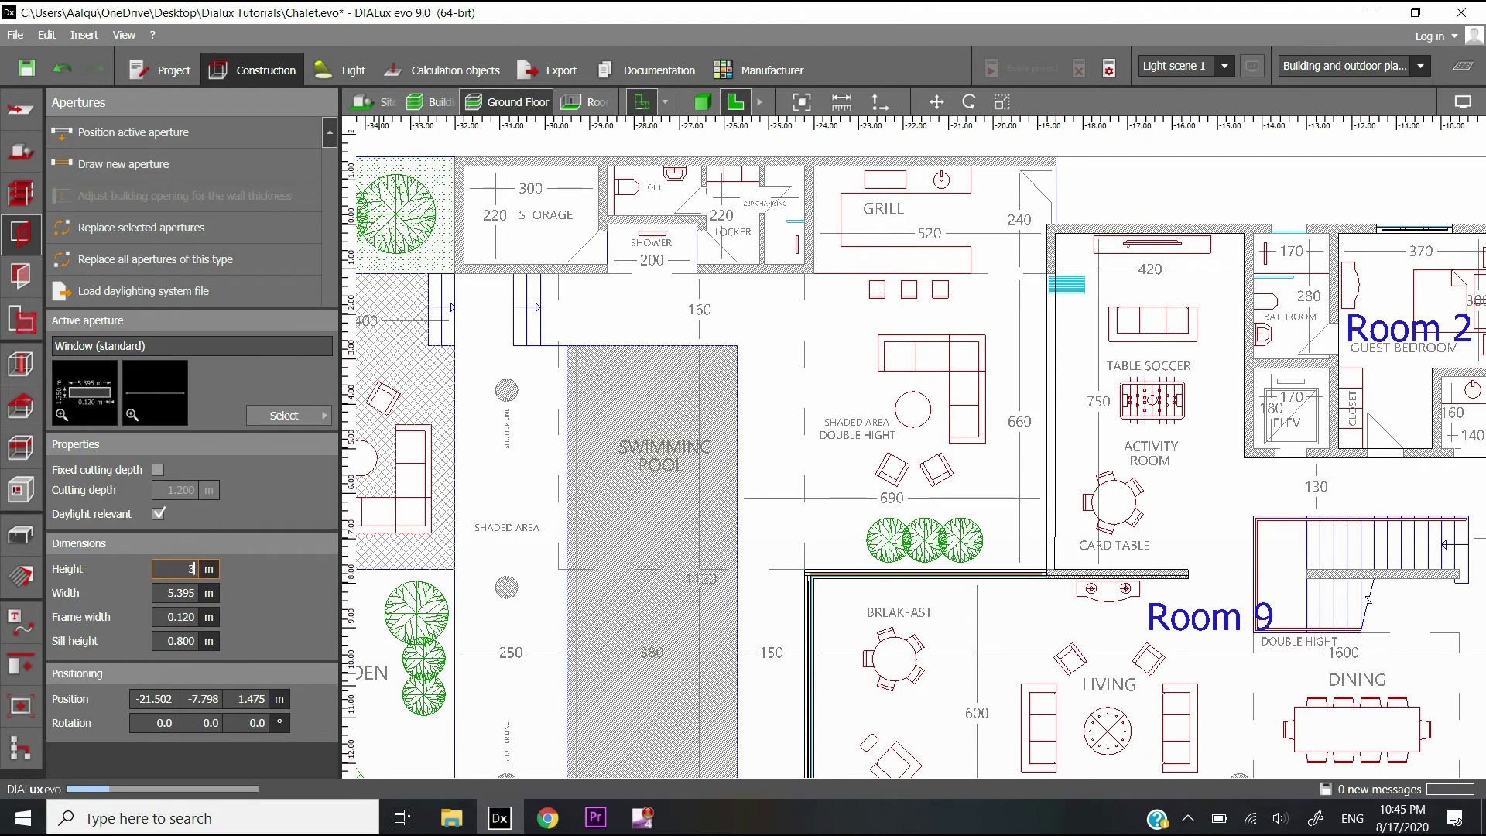
key(Return)
Examine the two large windows around the breakfast corner from several sides in the 3D view.
click(705, 106)
scroll(896, 466, down, 3)
middle_drag(896, 465, 980, 466)
right_drag(980, 466, 708, 360)
scroll(707, 352, up, 5)
scroll(712, 333, down, 2)
drag(712, 338, 718, 313)
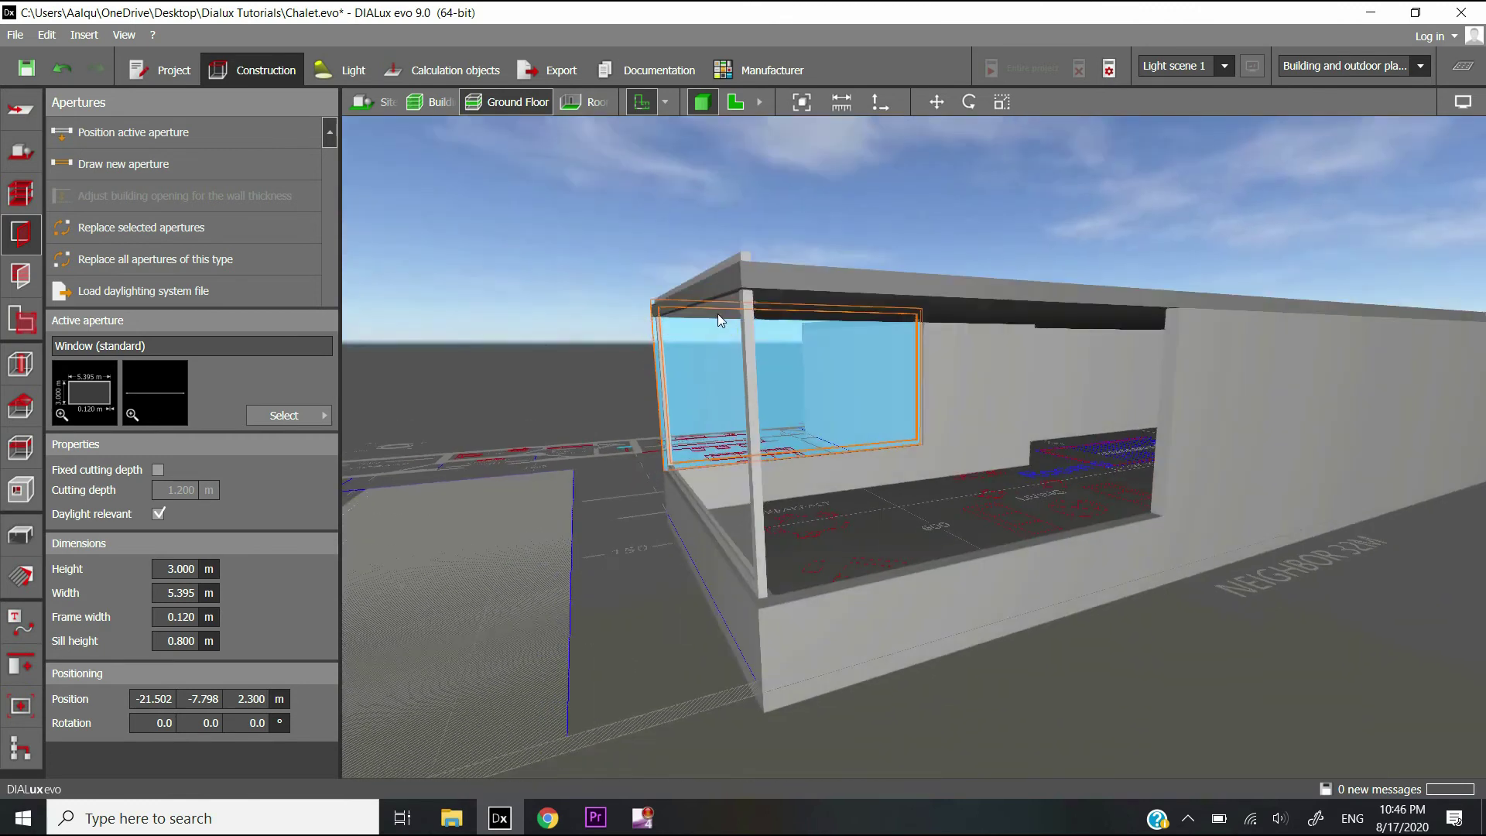
middle_drag(763, 625, 774, 609)
right_drag(722, 606, 859, 609)
drag(859, 611, 846, 615)
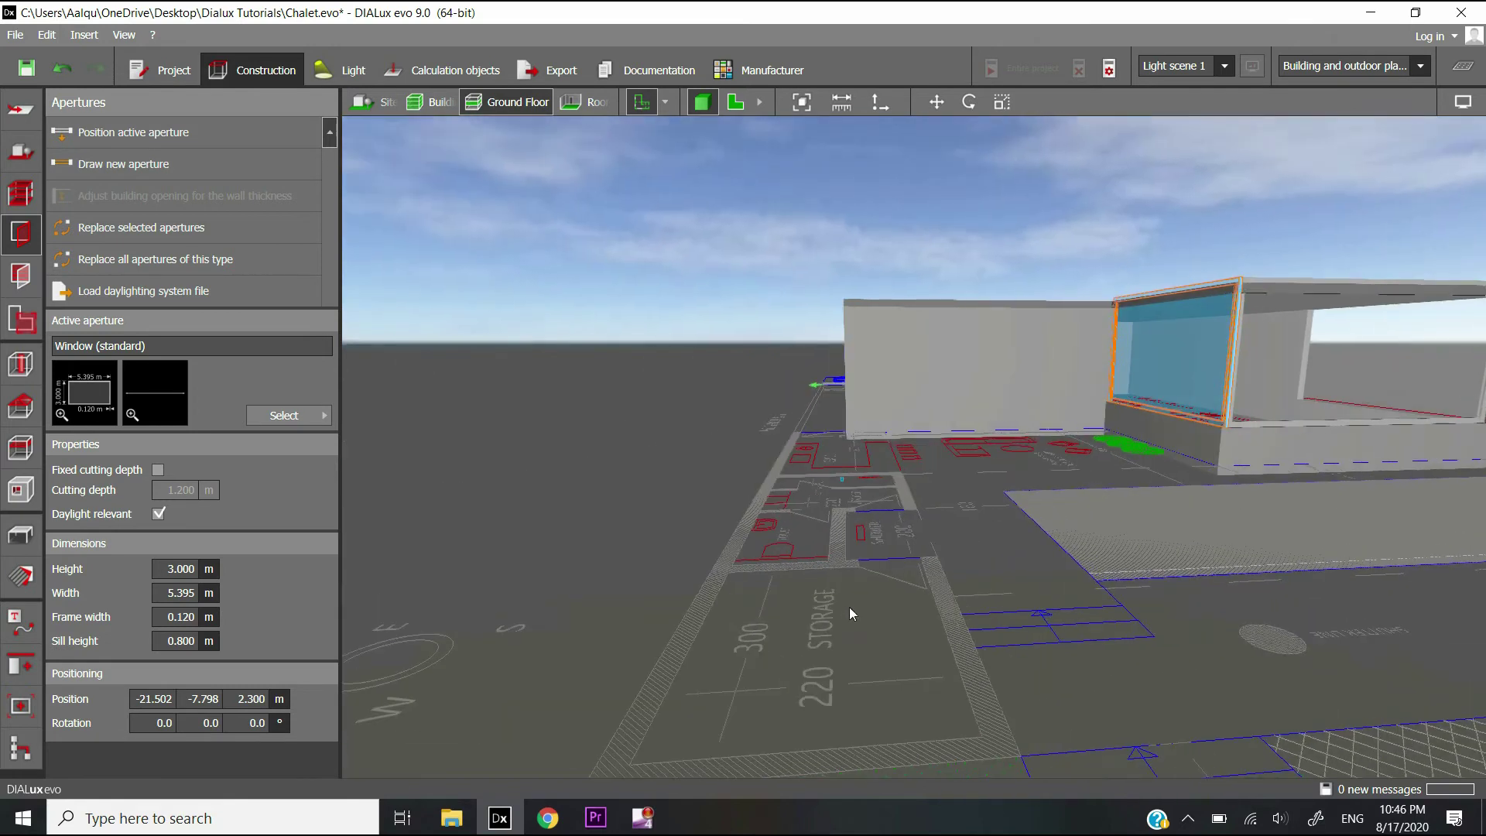
drag(1237, 456, 894, 493)
Select both large corner windows together in the 3D view.
click(723, 440)
scroll(725, 441, up, 4)
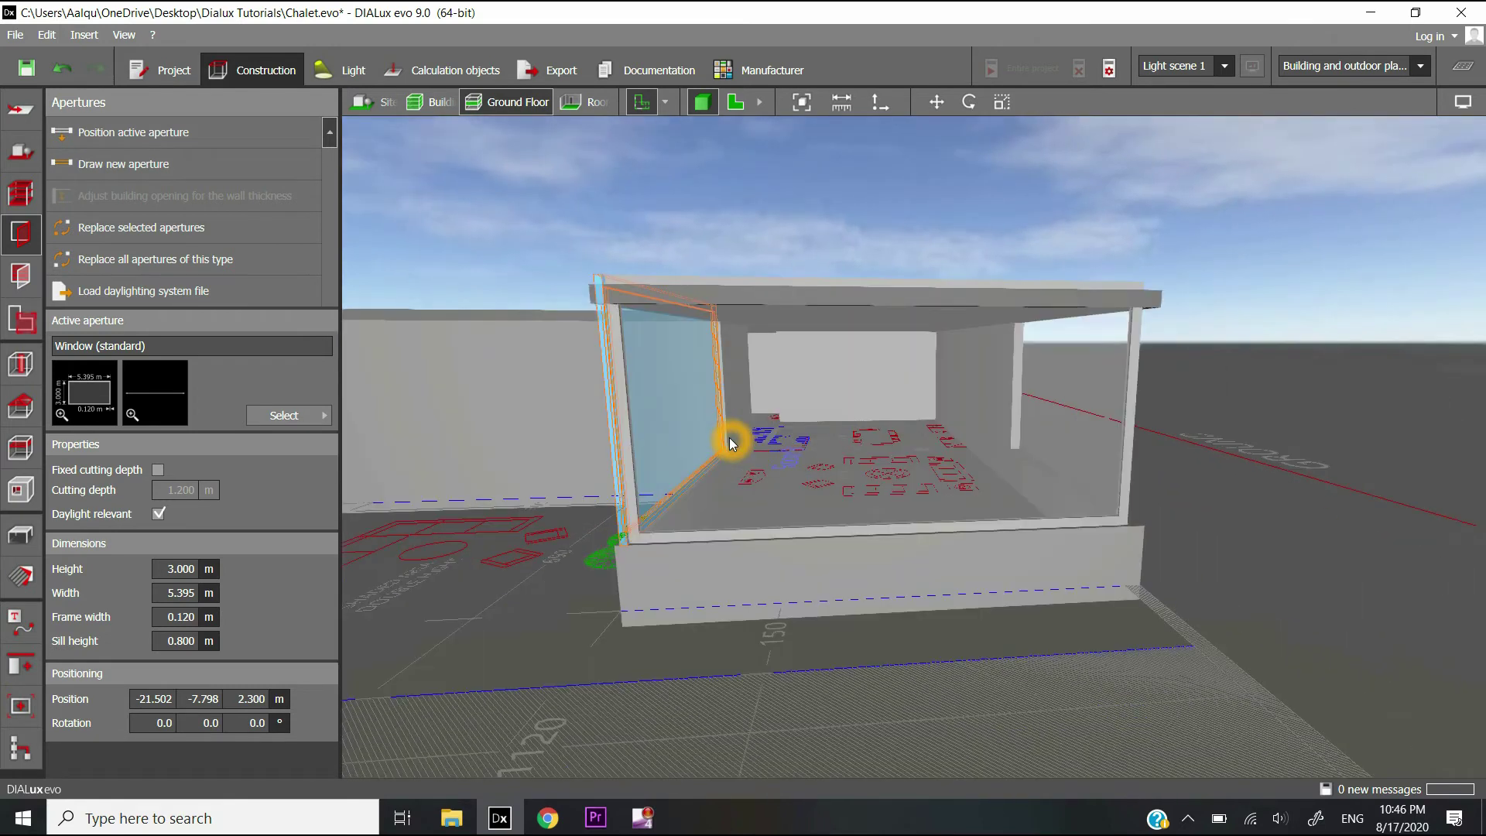
ctrl+click(741, 534)
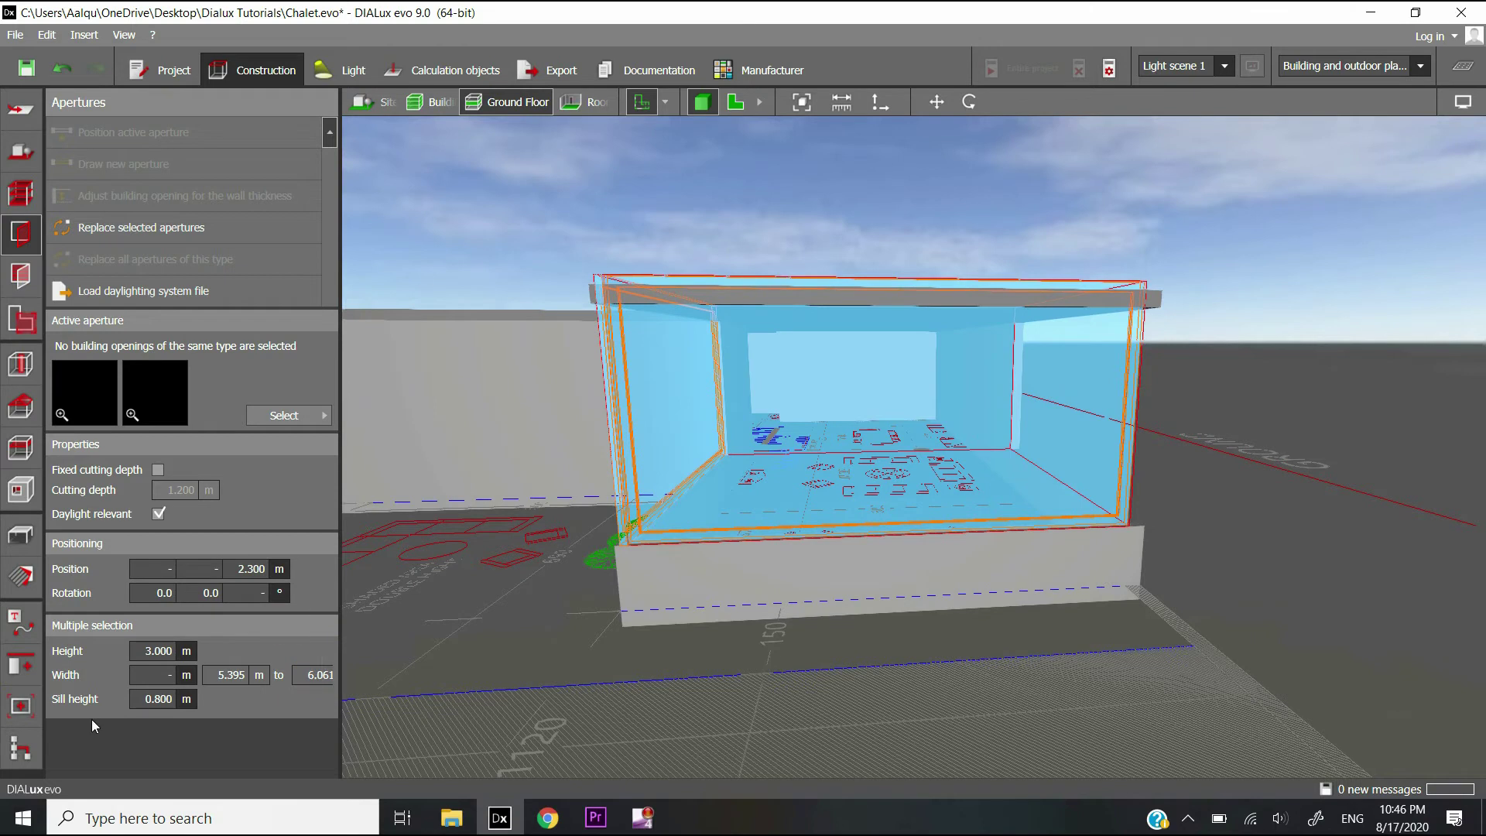
Try a sill height of 0 m for both selected windows and undo the change.
click(151, 701)
click(202, 702)
click(147, 703)
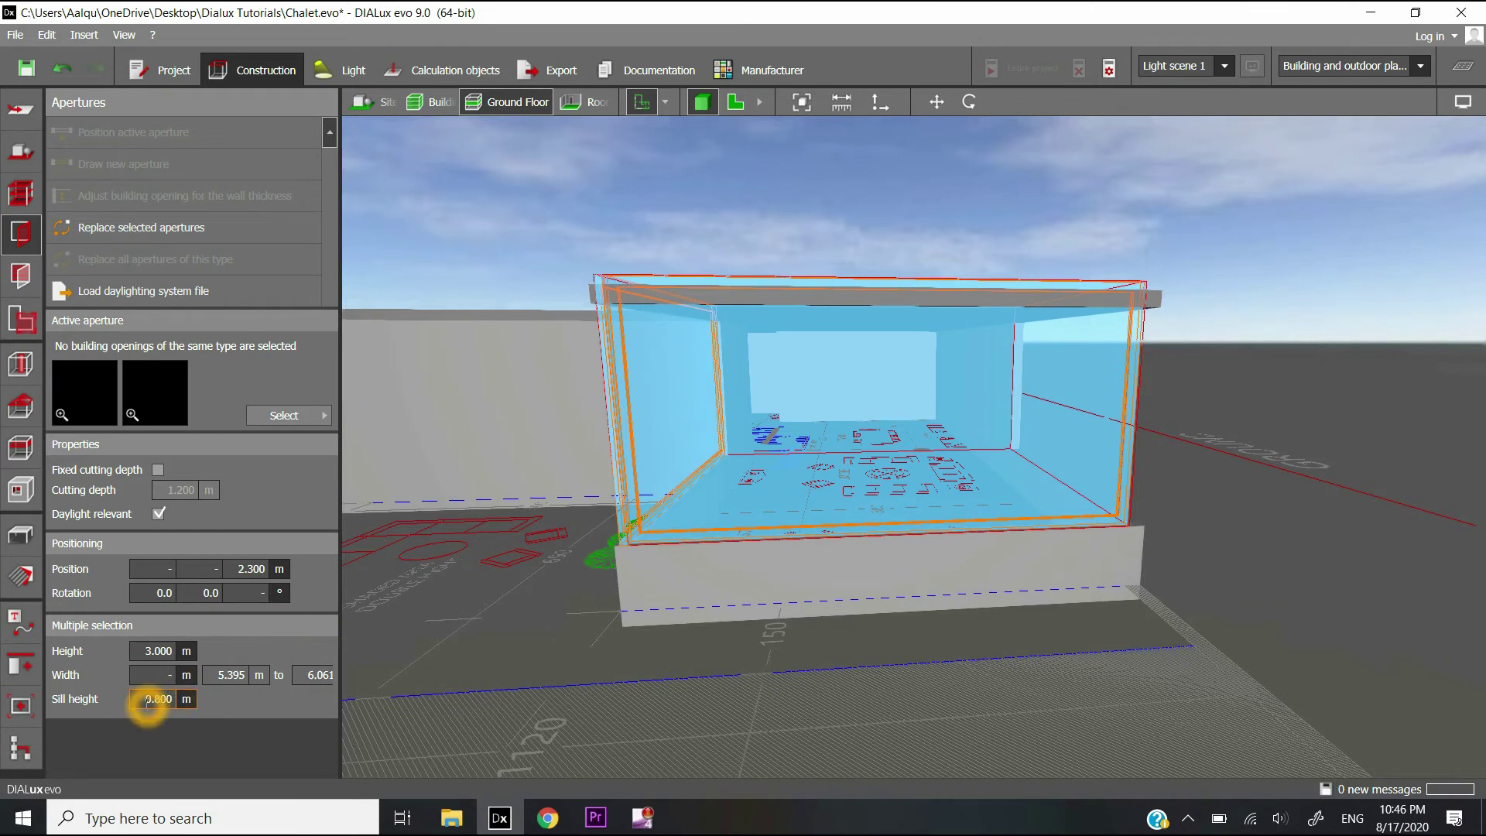
text(0)
key(Return)
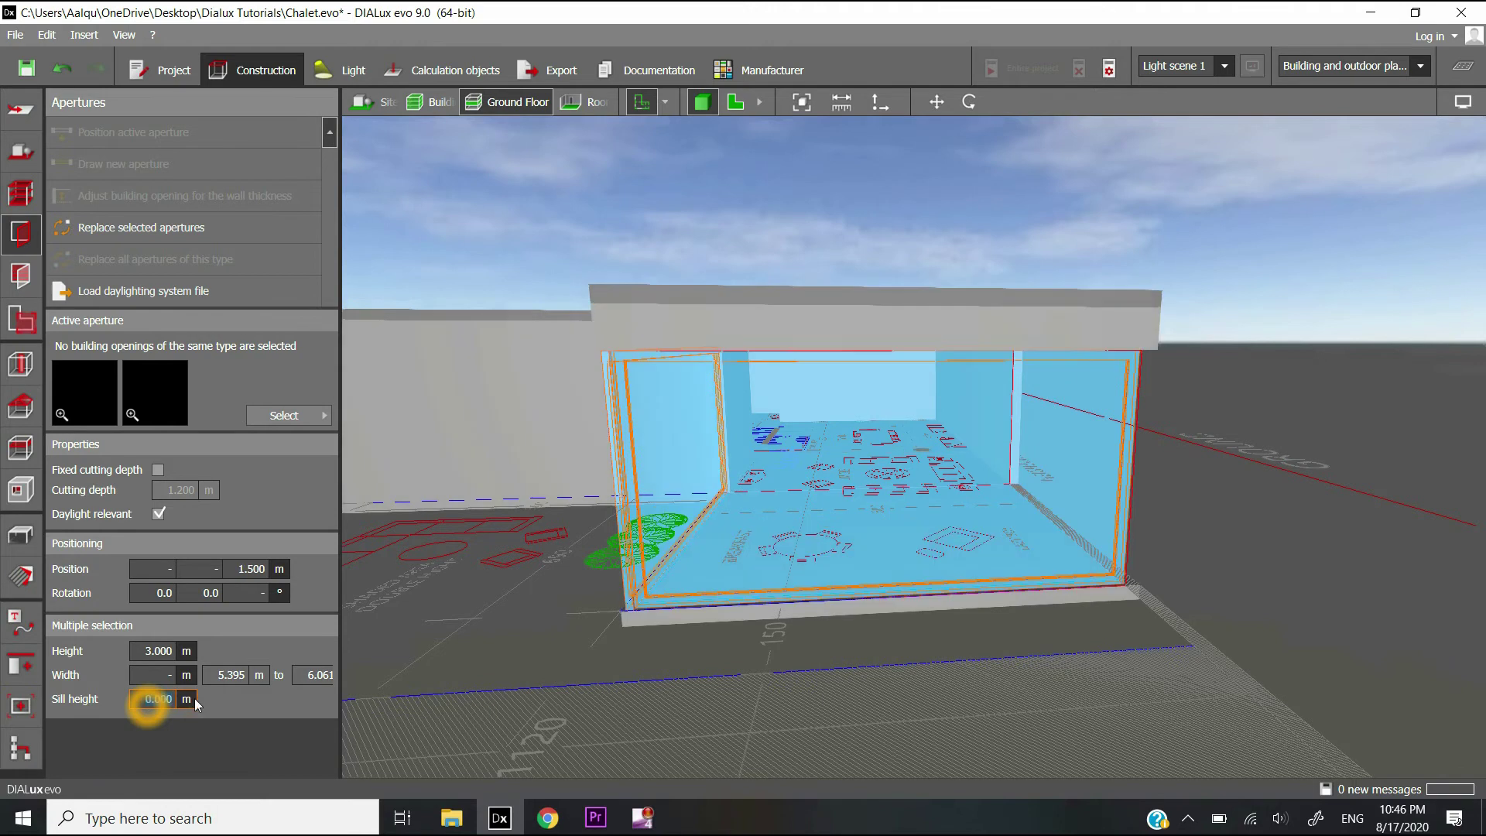
key(ctrl+z)
Try moving both selected windows vertically down to floor level in the 3D view and undo the move.
click(943, 103)
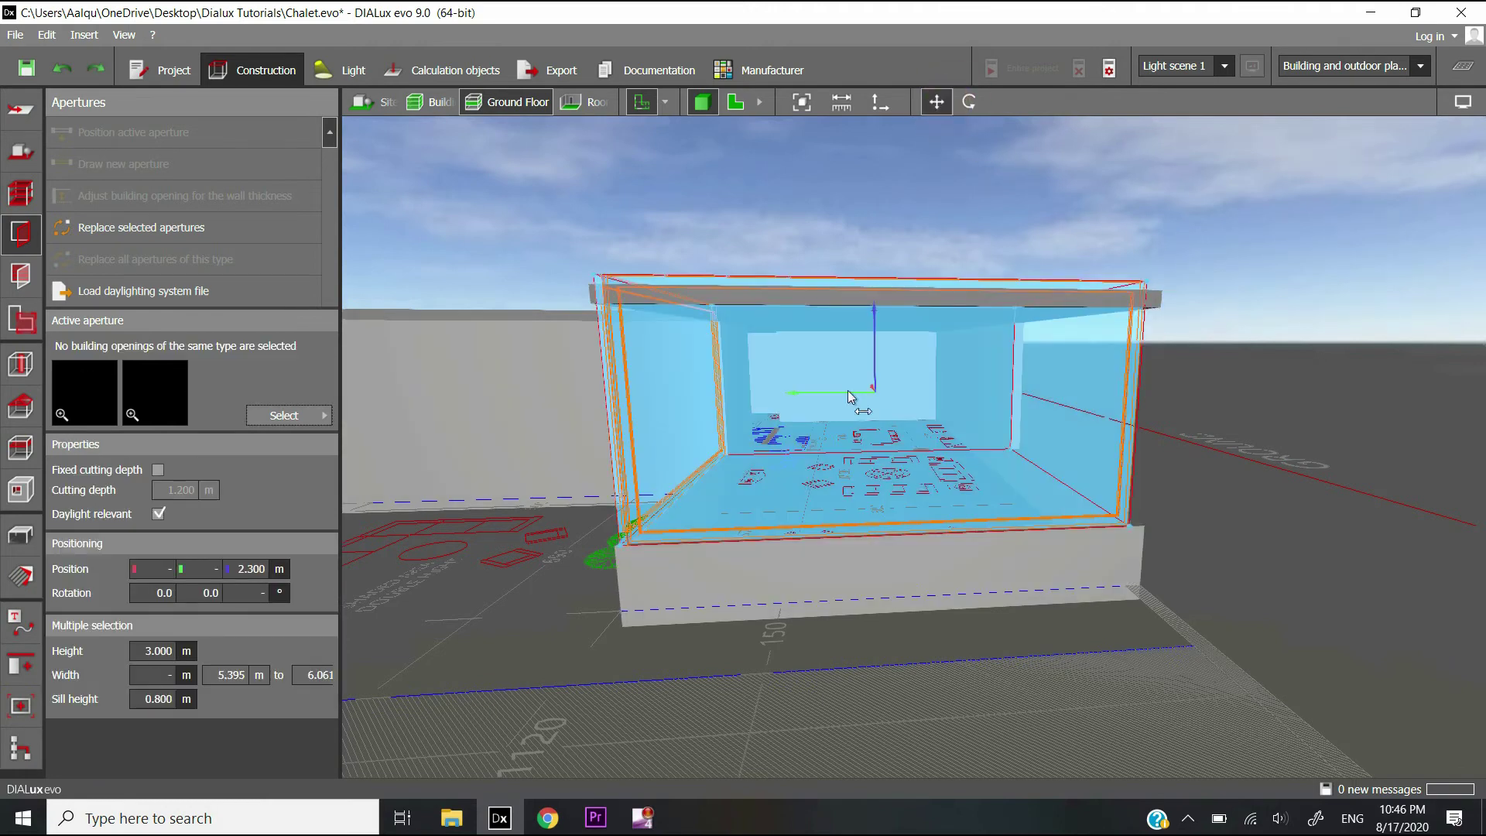
drag(873, 322, 811, 489)
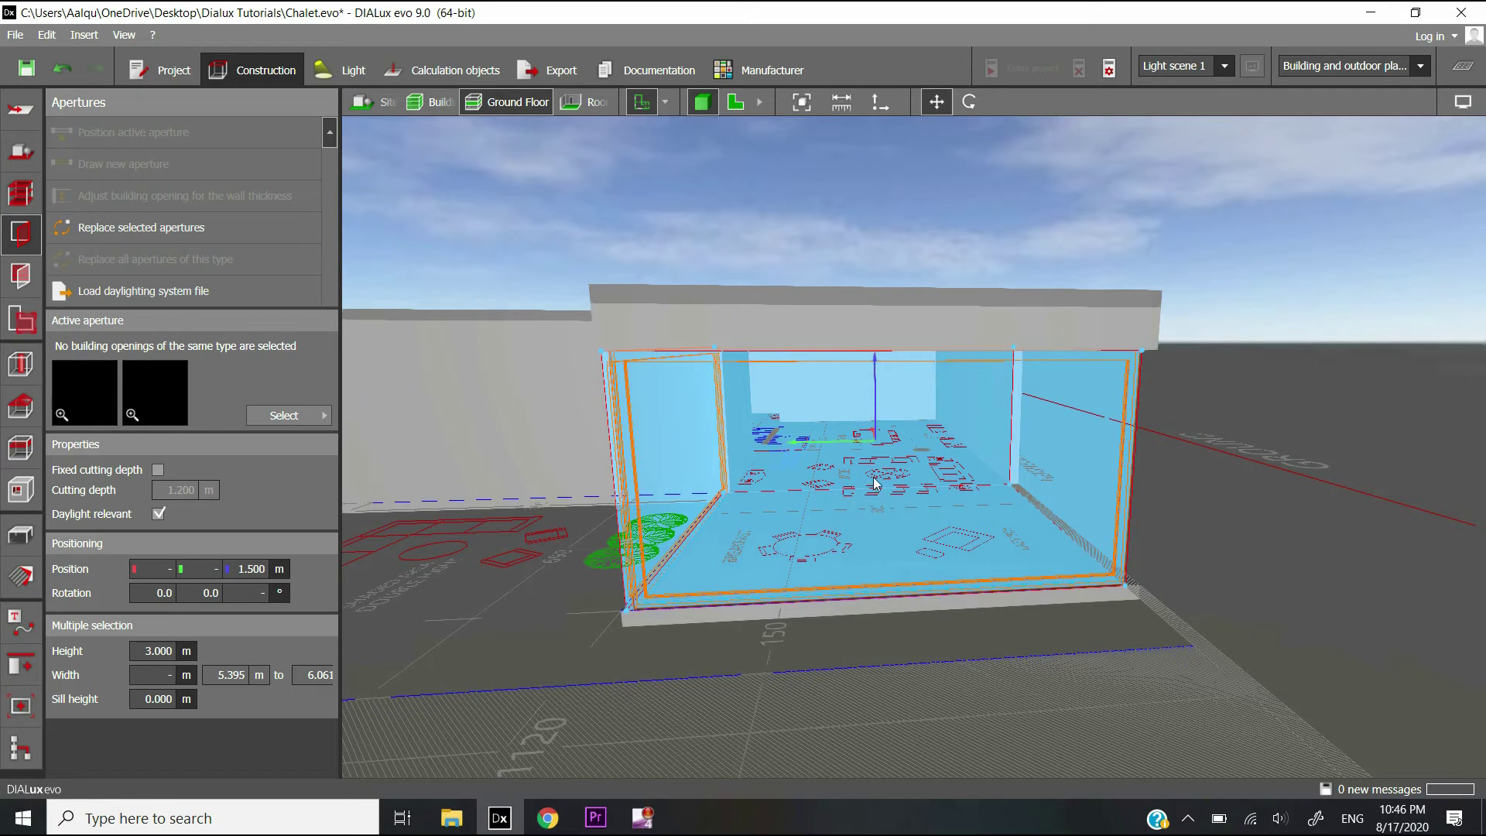
key(ctrl+z)
In the front elevation, move both selected corner windows vertically down to floor level, giving a sill height of 0 m.
click(759, 102)
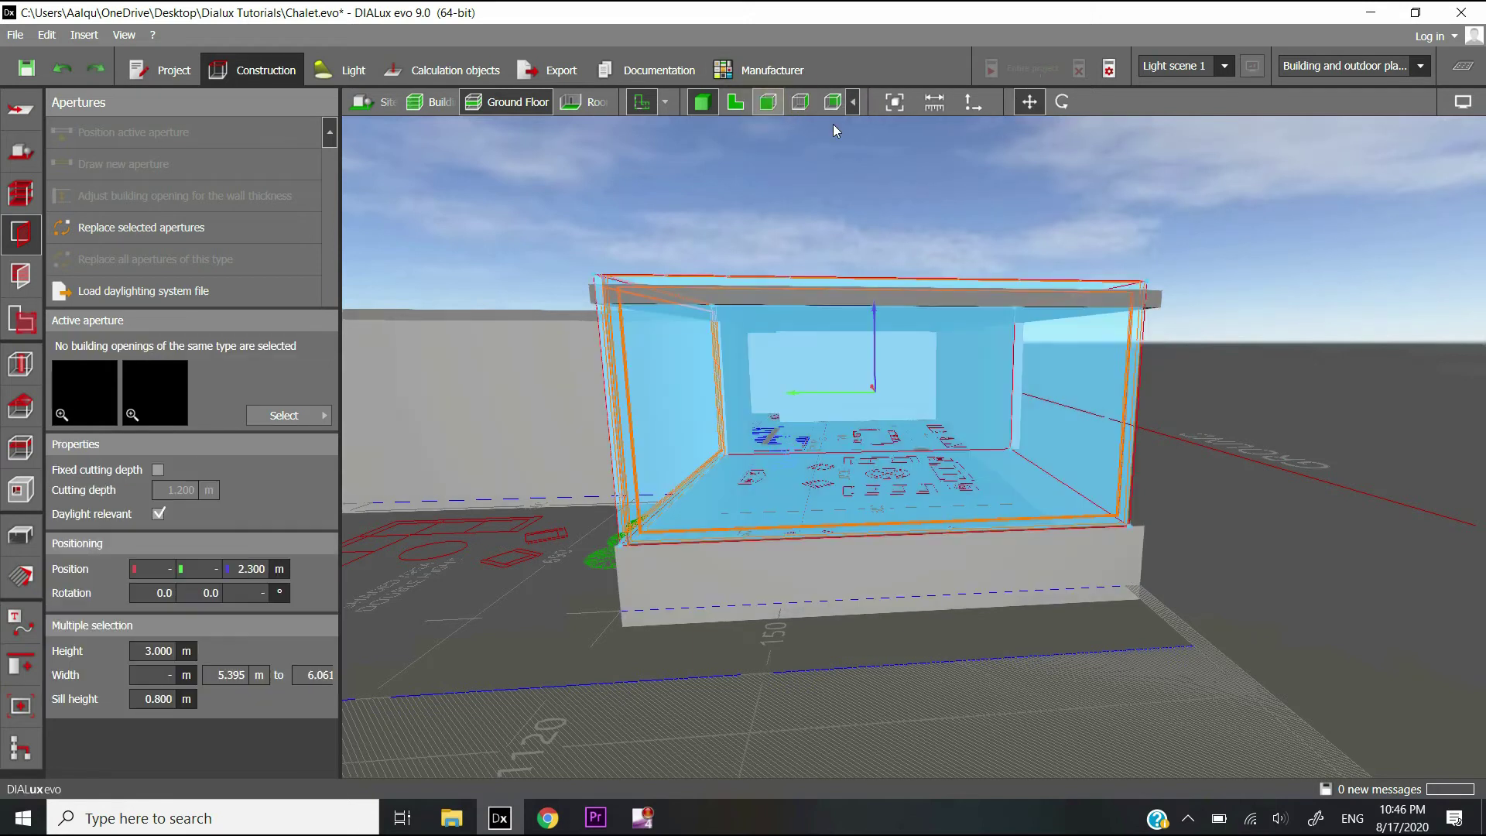
click(767, 102)
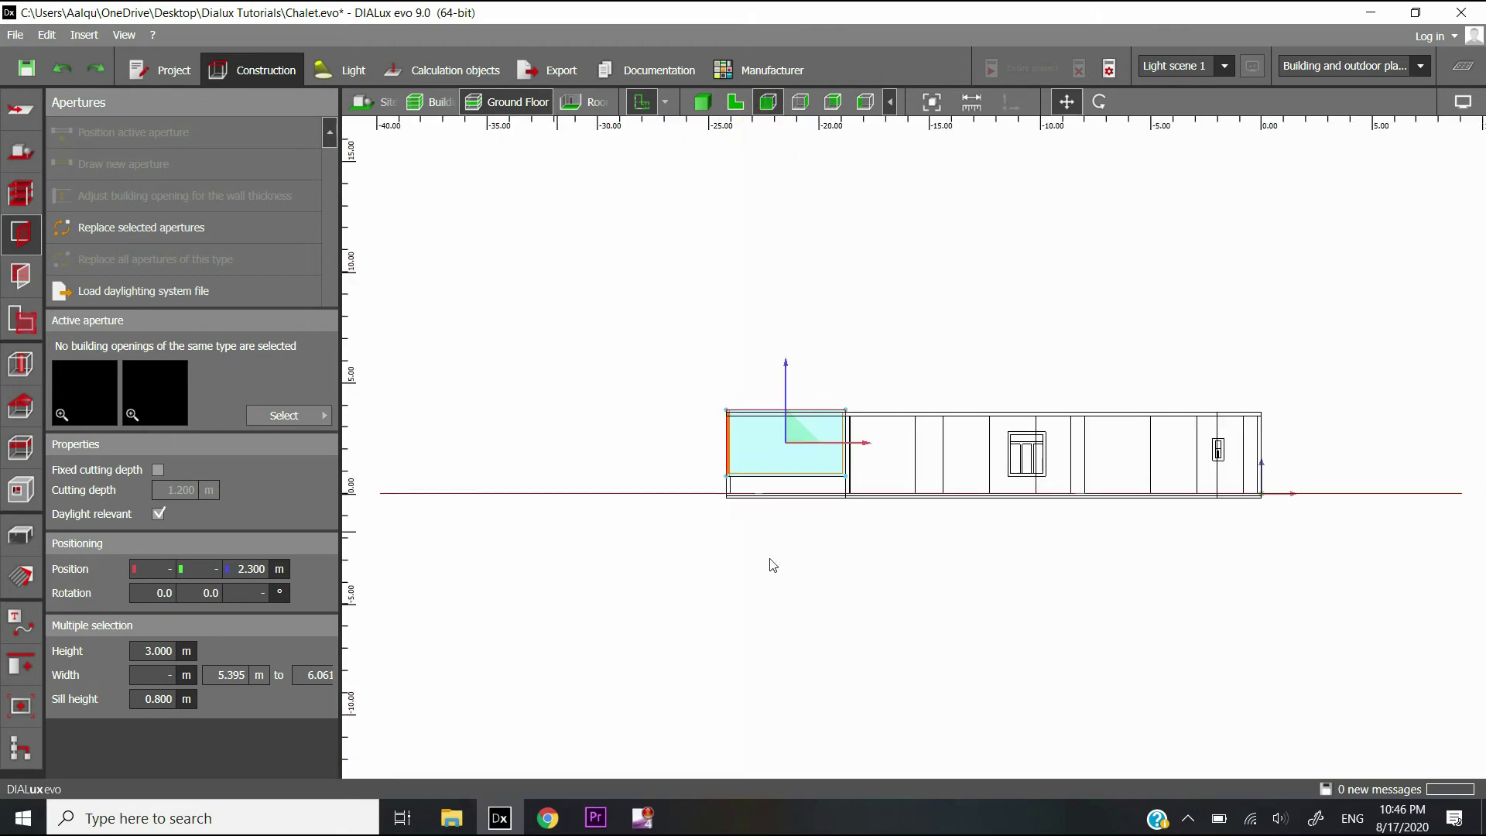
scroll(792, 449, up, 4)
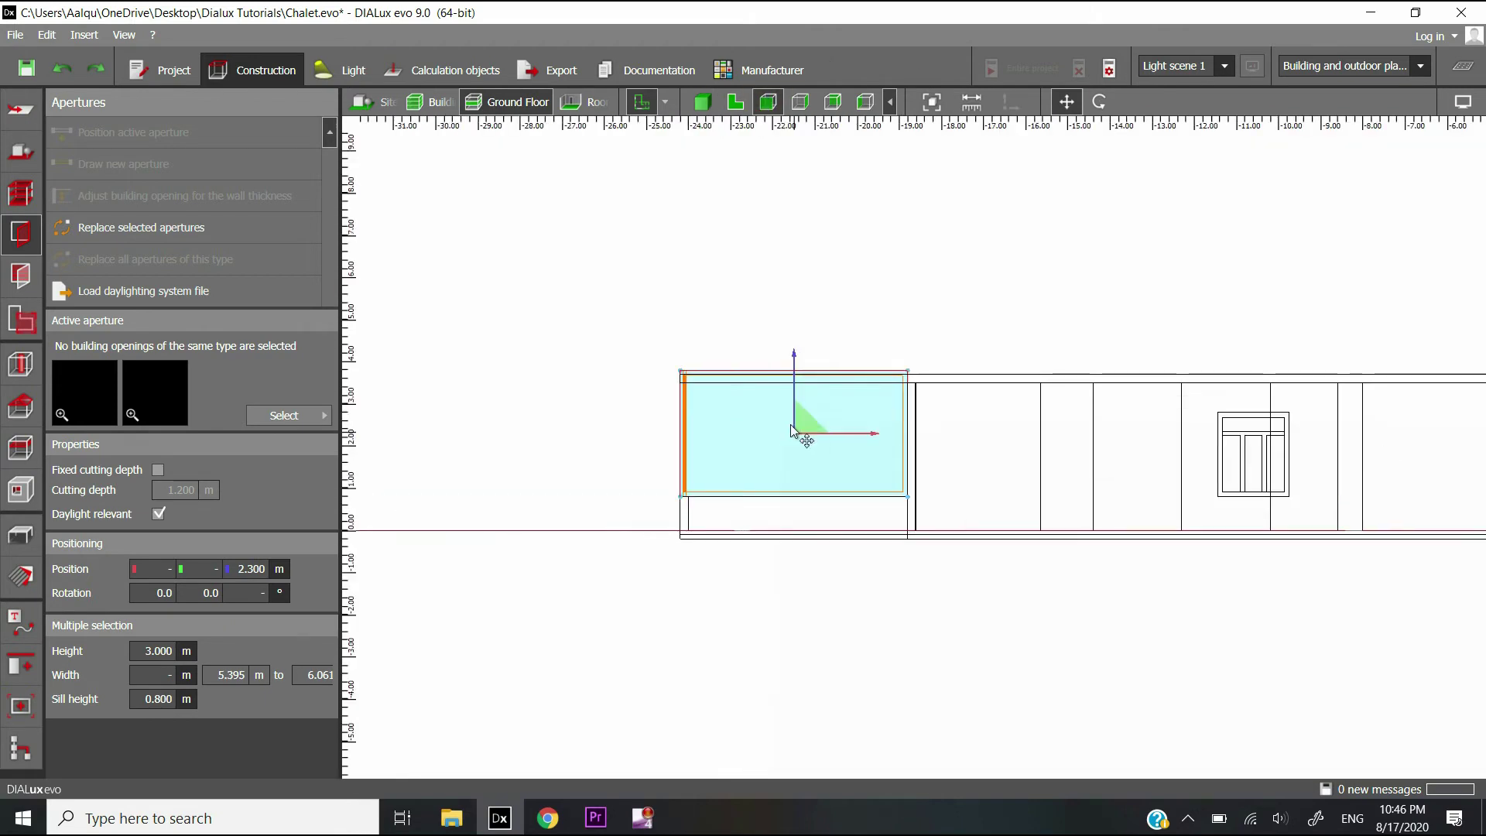
drag(794, 354, 796, 387)
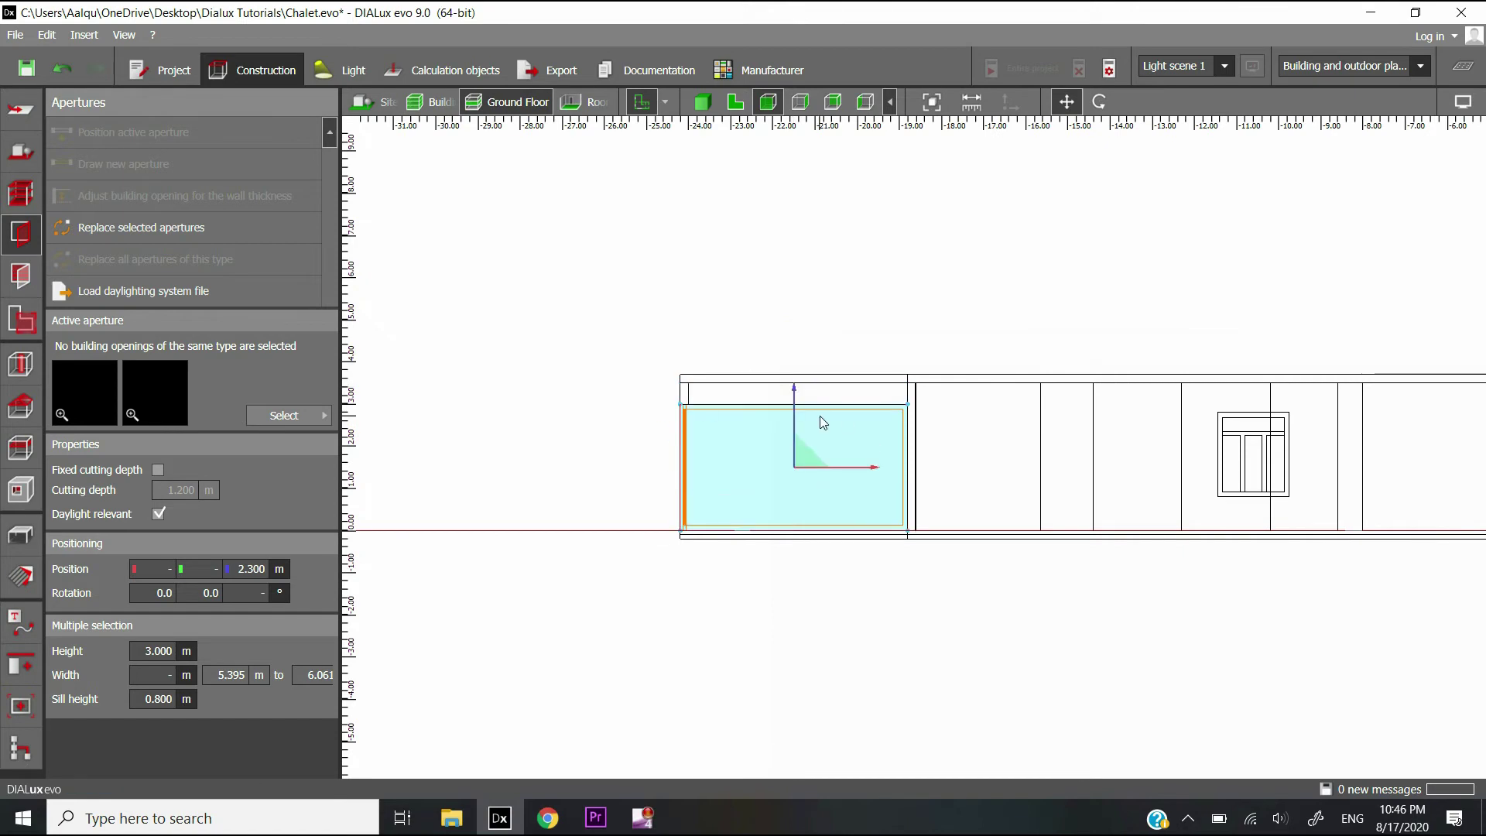
click(852, 440)
click(798, 467)
scroll(832, 452, down, 2)
click(832, 451)
scroll(825, 464, up, 2)
scroll(827, 465, up, 1)
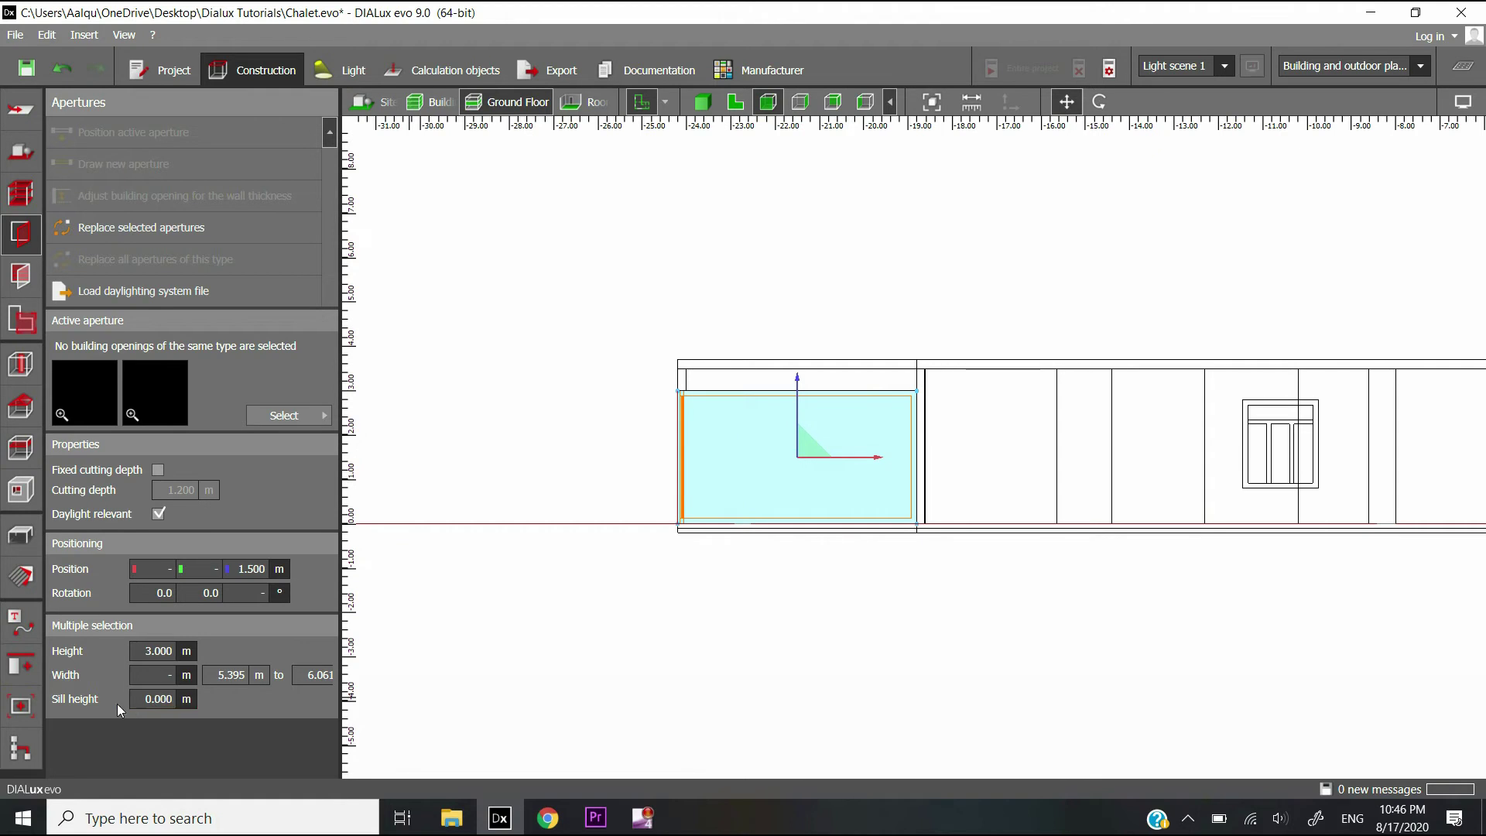
Examine the lowered breakfast corner windows and the wall openings around them from several sides in the 3D view.
click(714, 105)
click(1140, 670)
right_drag(1139, 670, 1164, 653)
drag(1164, 655, 1011, 702)
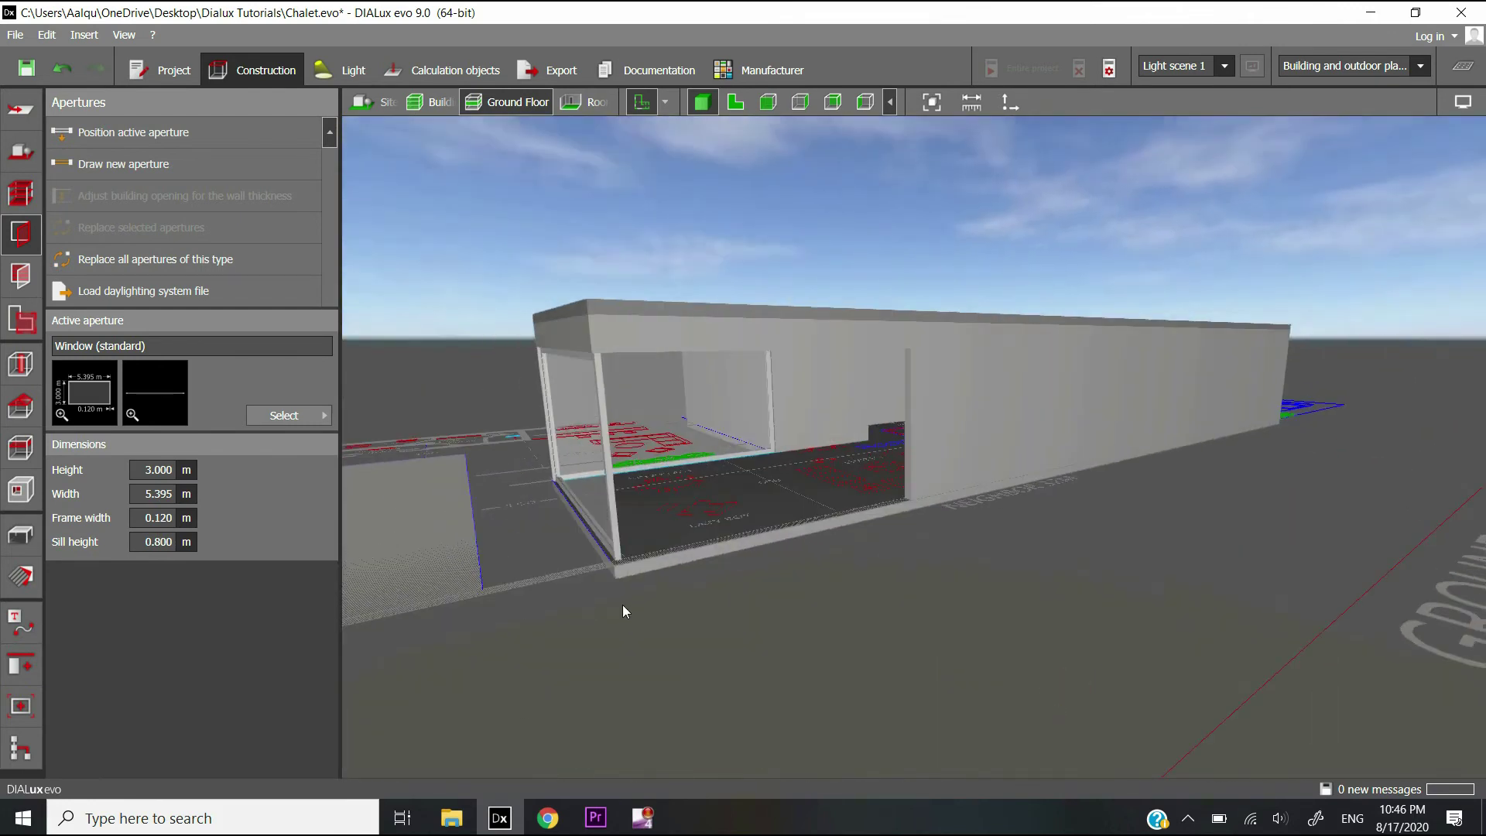
click(741, 113)
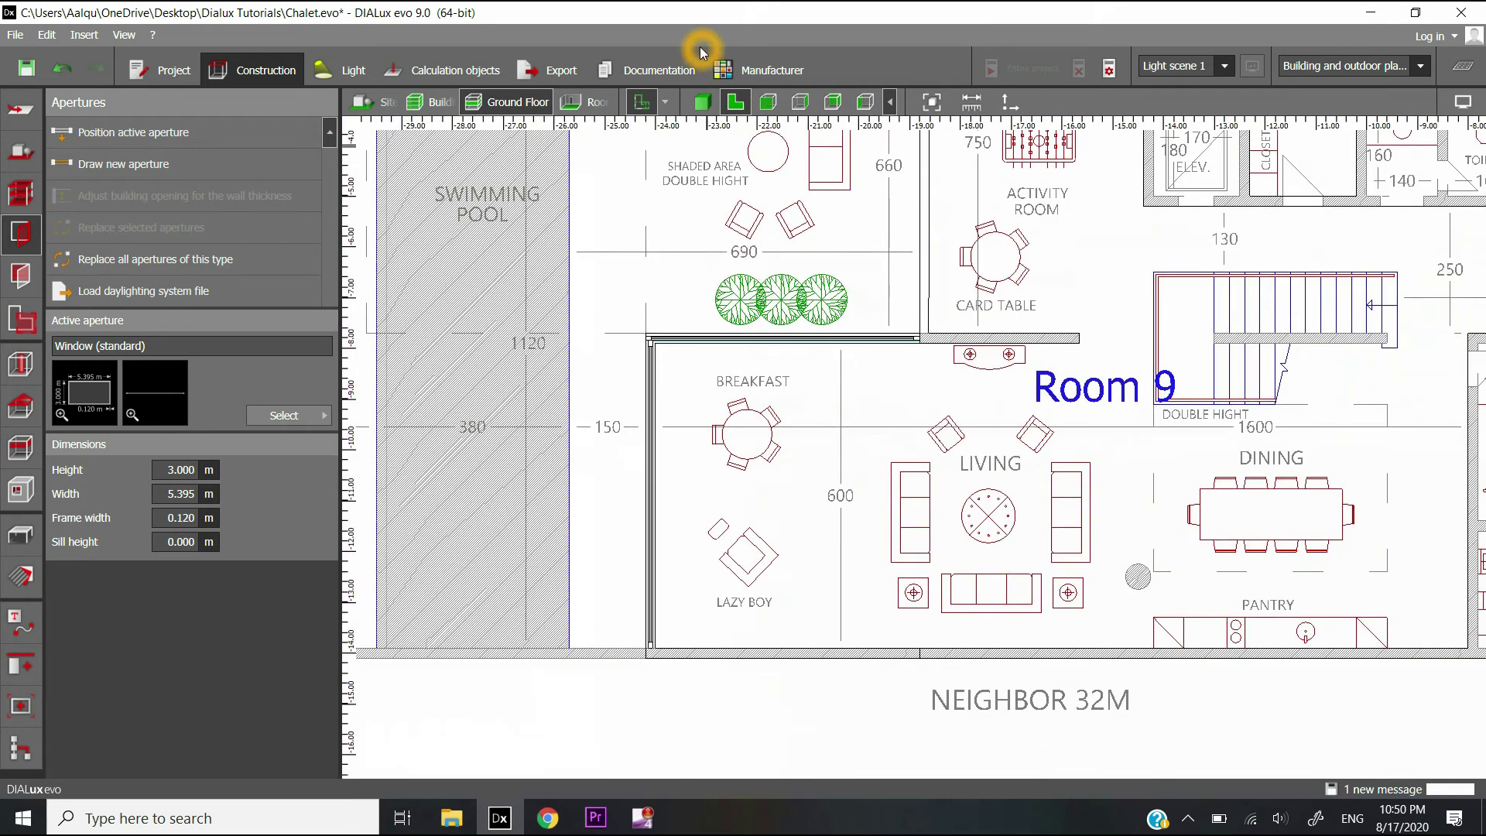
click(702, 101)
mouse_move(861, 648)
mouse_down()
mouse_move(916, 658)
mouse_move(913, 628)
mouse_move(879, 647)
mouse_up()
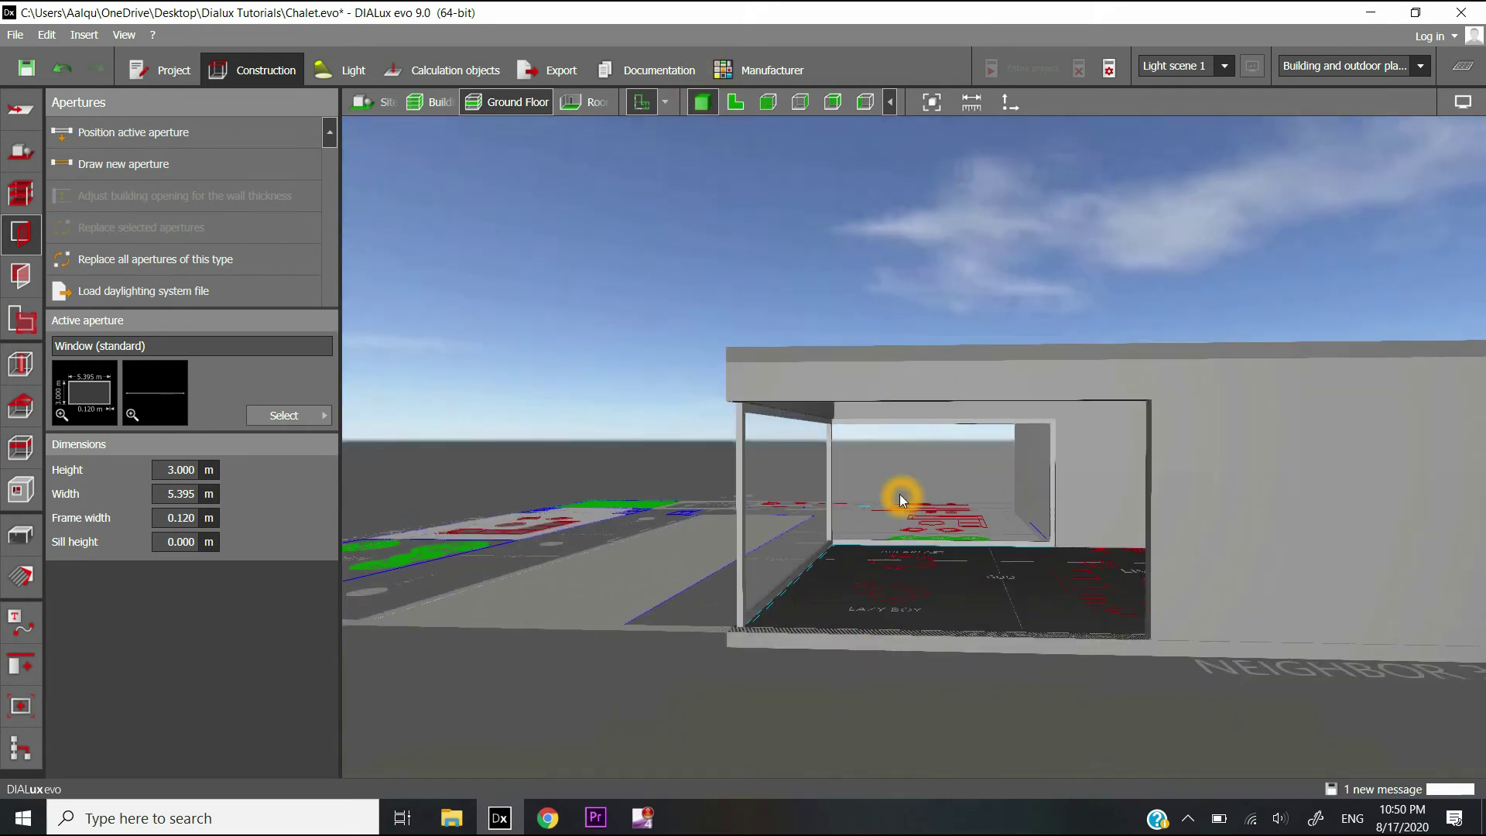
drag(747, 606, 853, 558)
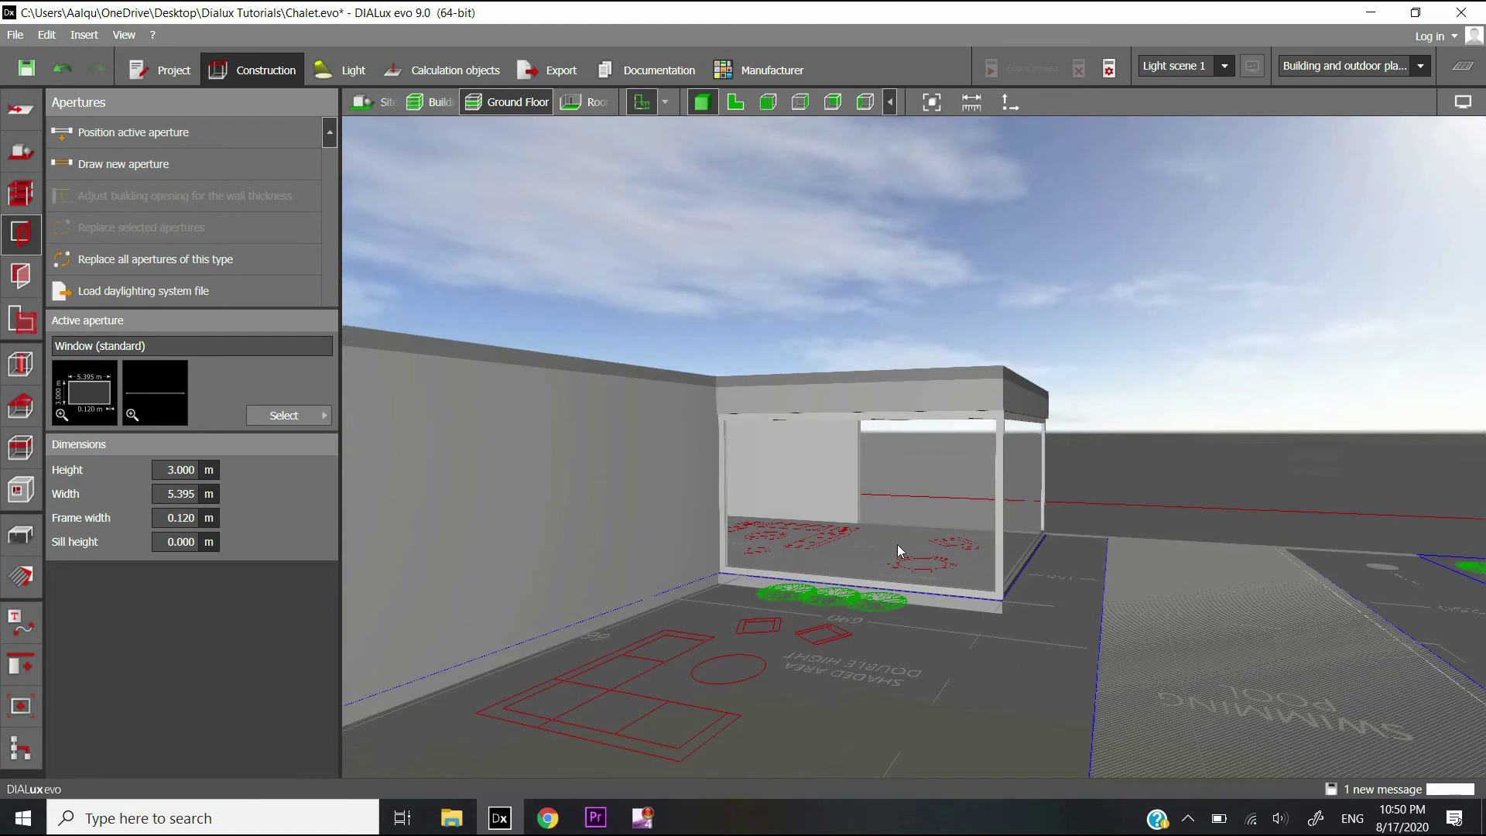
drag(876, 608, 1073, 490)
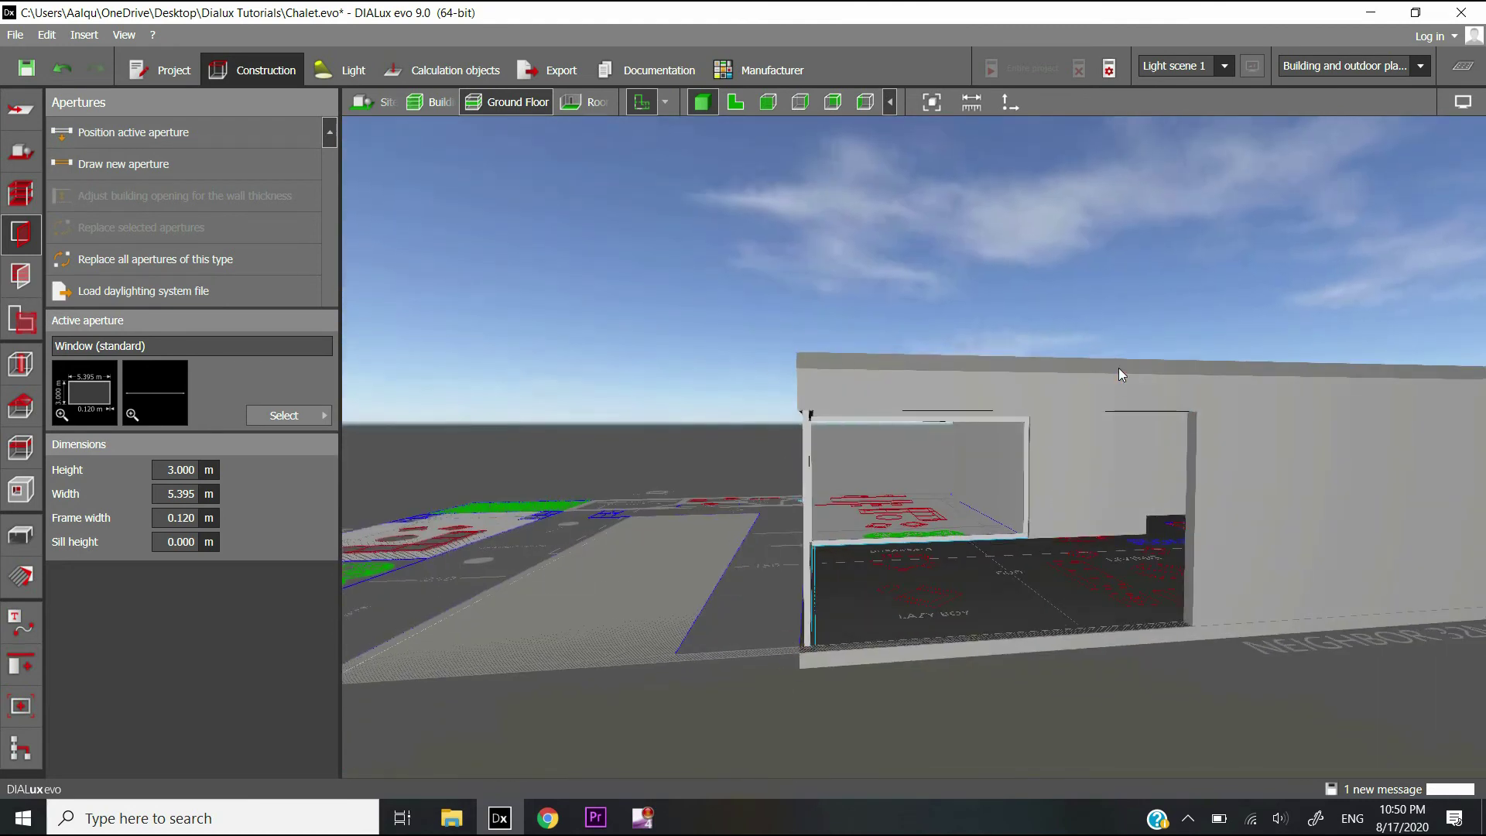
click(1080, 571)
drag(1003, 601, 897, 534)
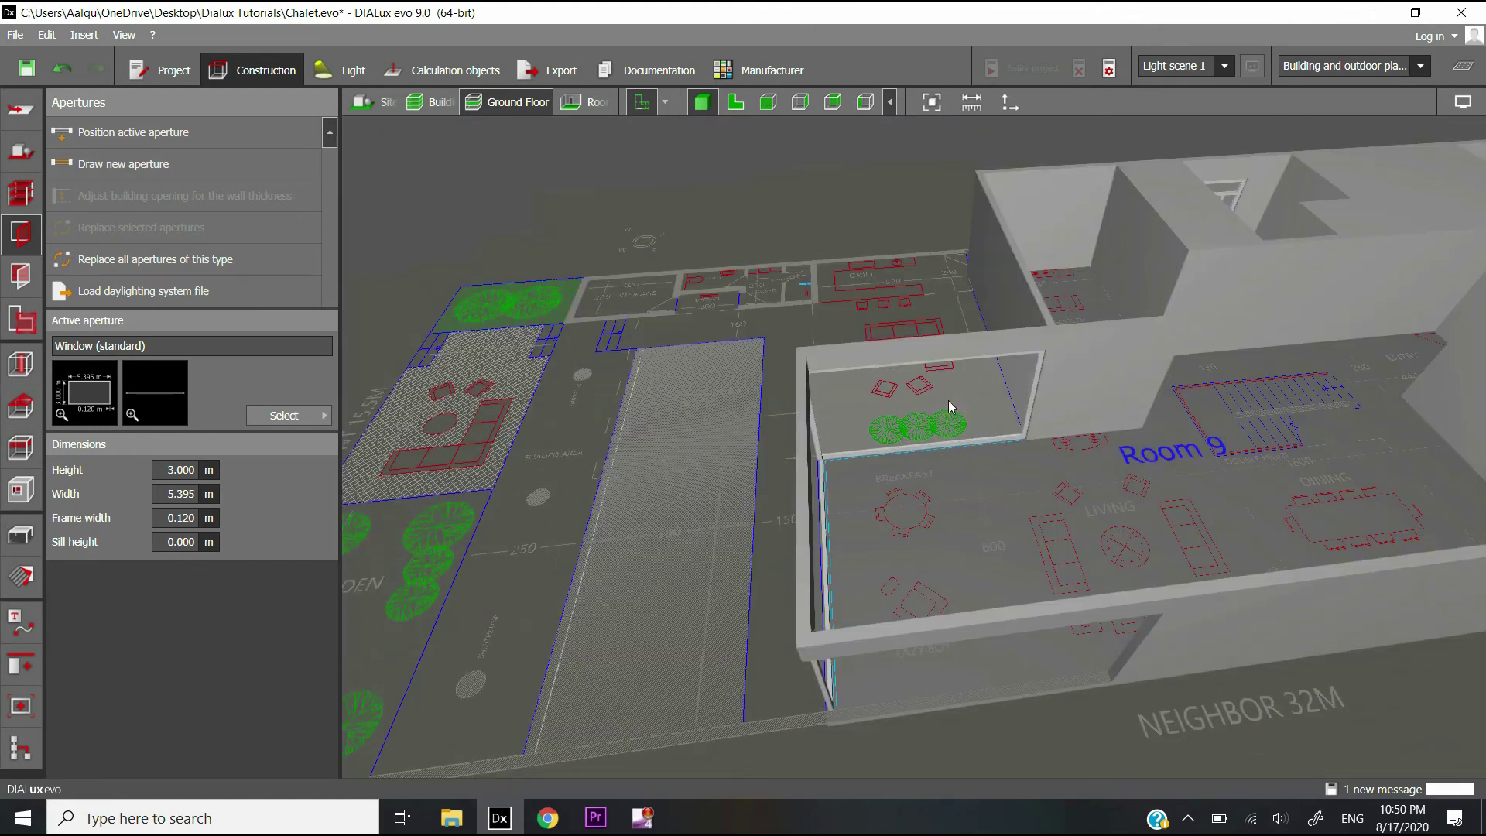
Select the large window between the breakfast corner and the shaded area and try its fixed cutting depth option.
scroll(960, 400, up, 3)
click(958, 400)
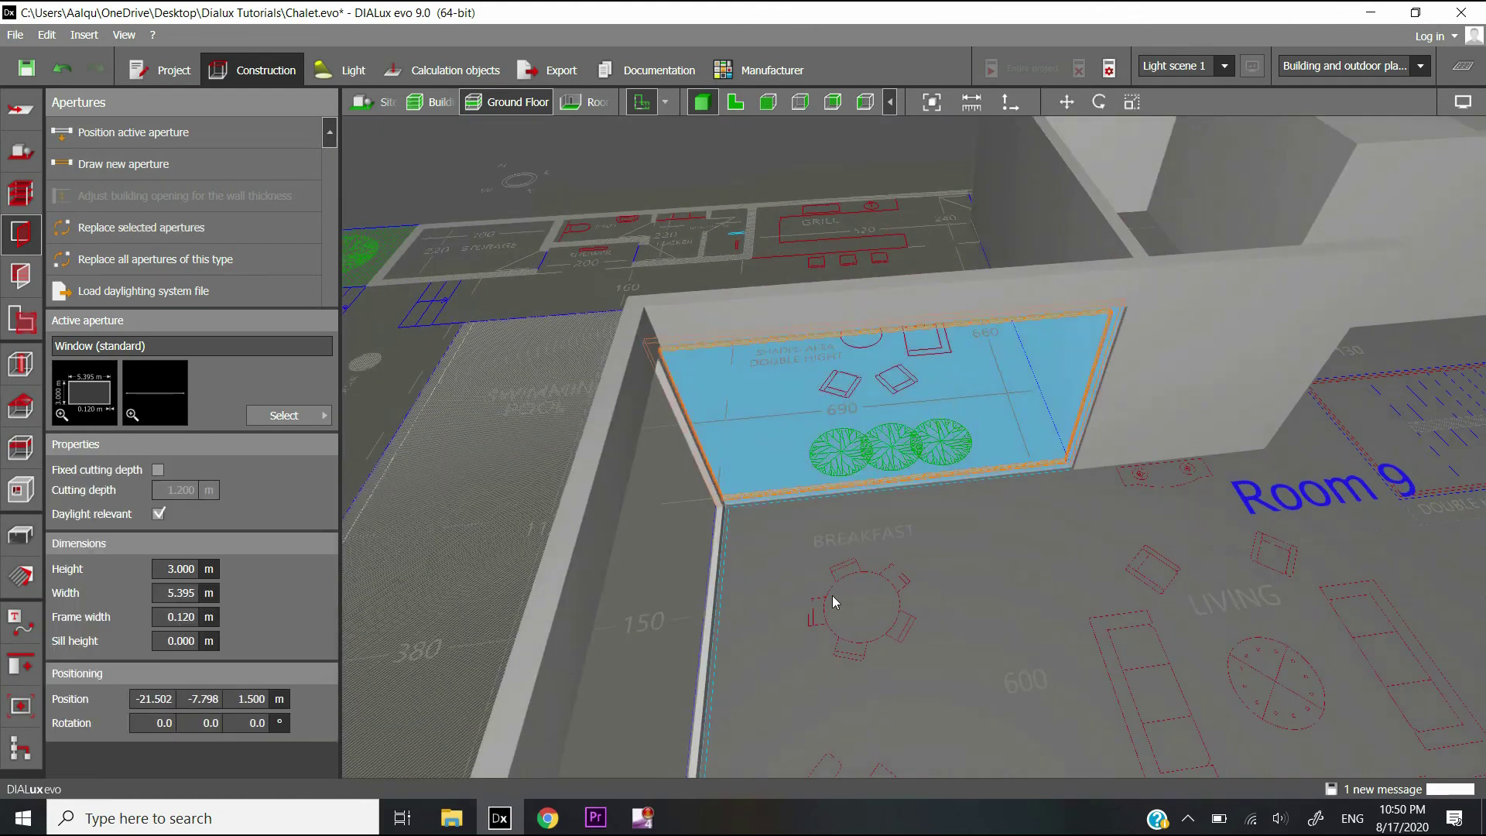
middle_drag(893, 564, 849, 507)
scroll(849, 507, down, 3)
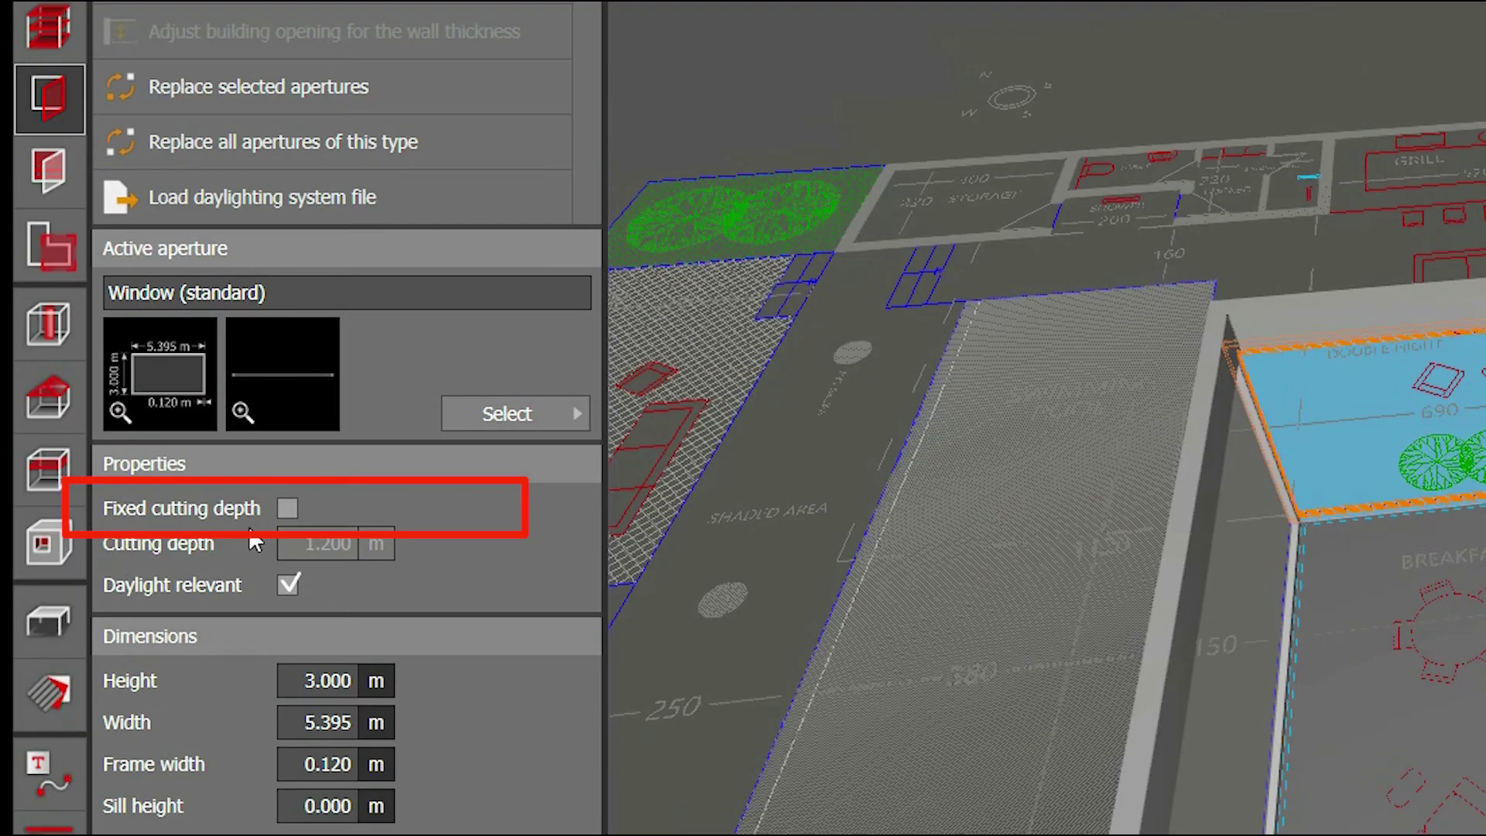
click(157, 470)
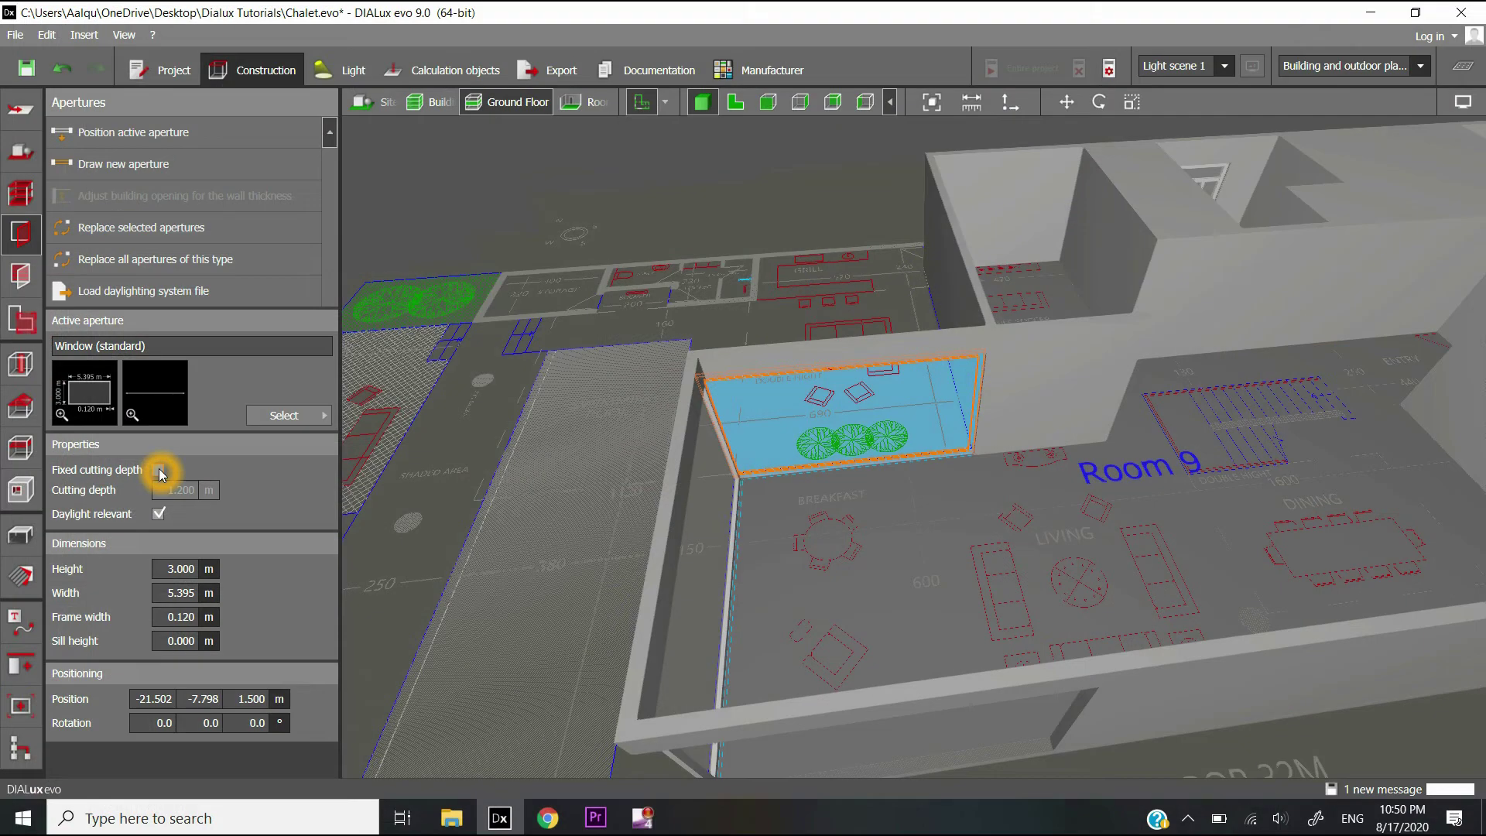
middle_drag(1088, 521, 1090, 469)
scroll(1061, 461, down, 2)
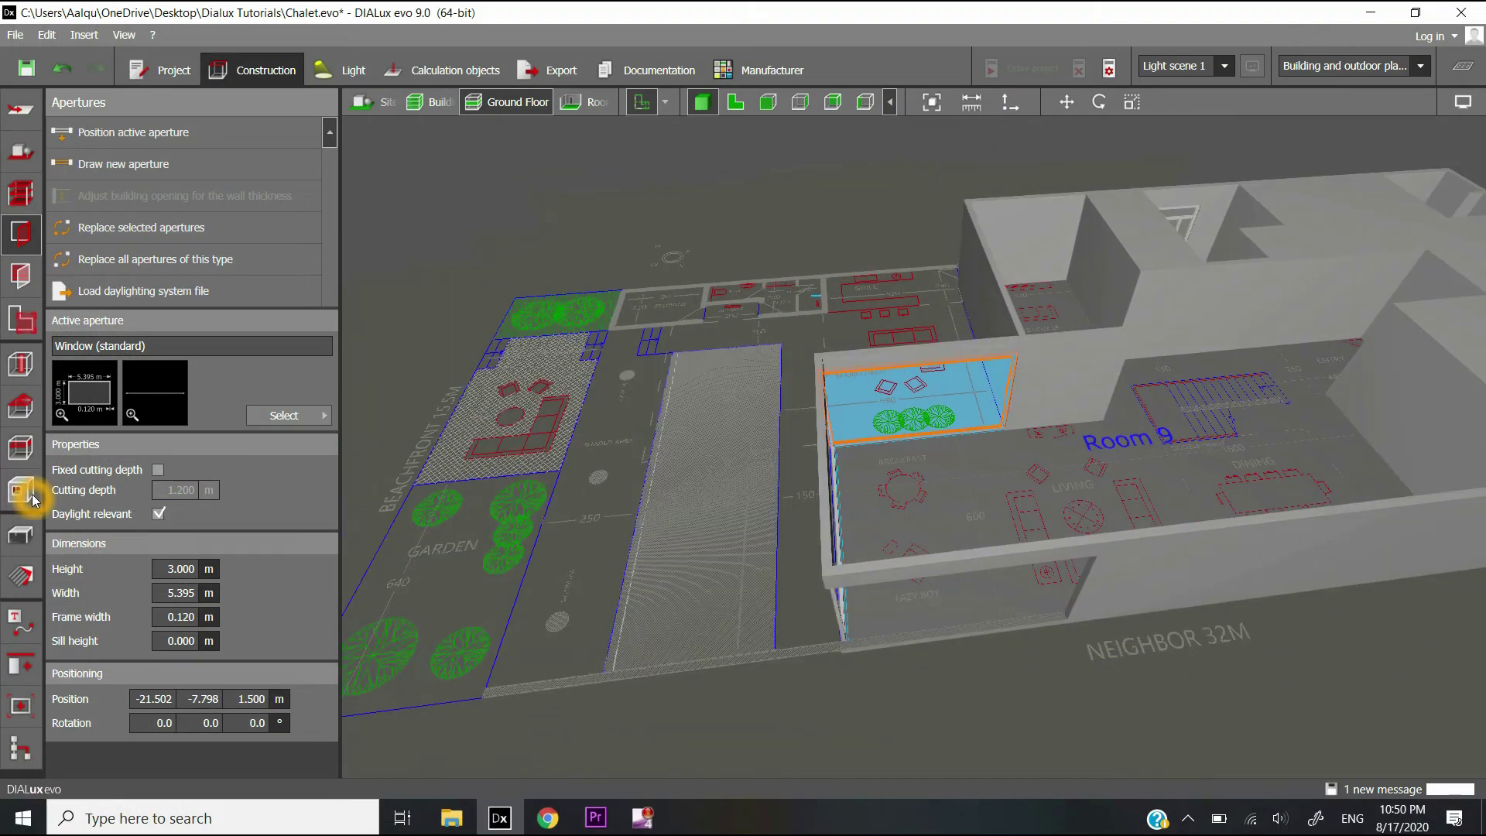
click(158, 470)
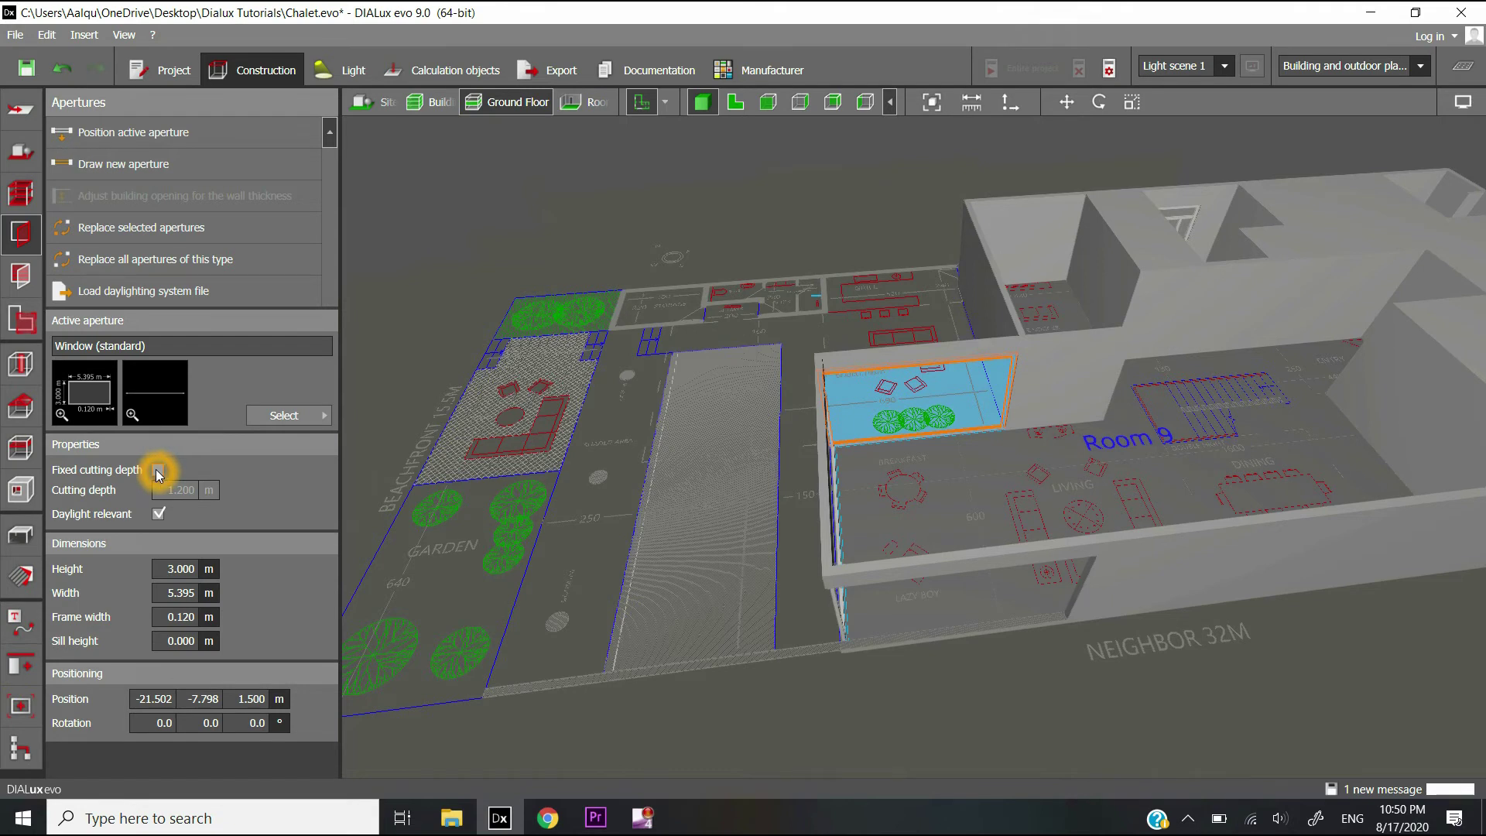
click(157, 470)
Select the large window facing the swimming pool and try its fixed cutting depth option.
drag(811, 680, 913, 541)
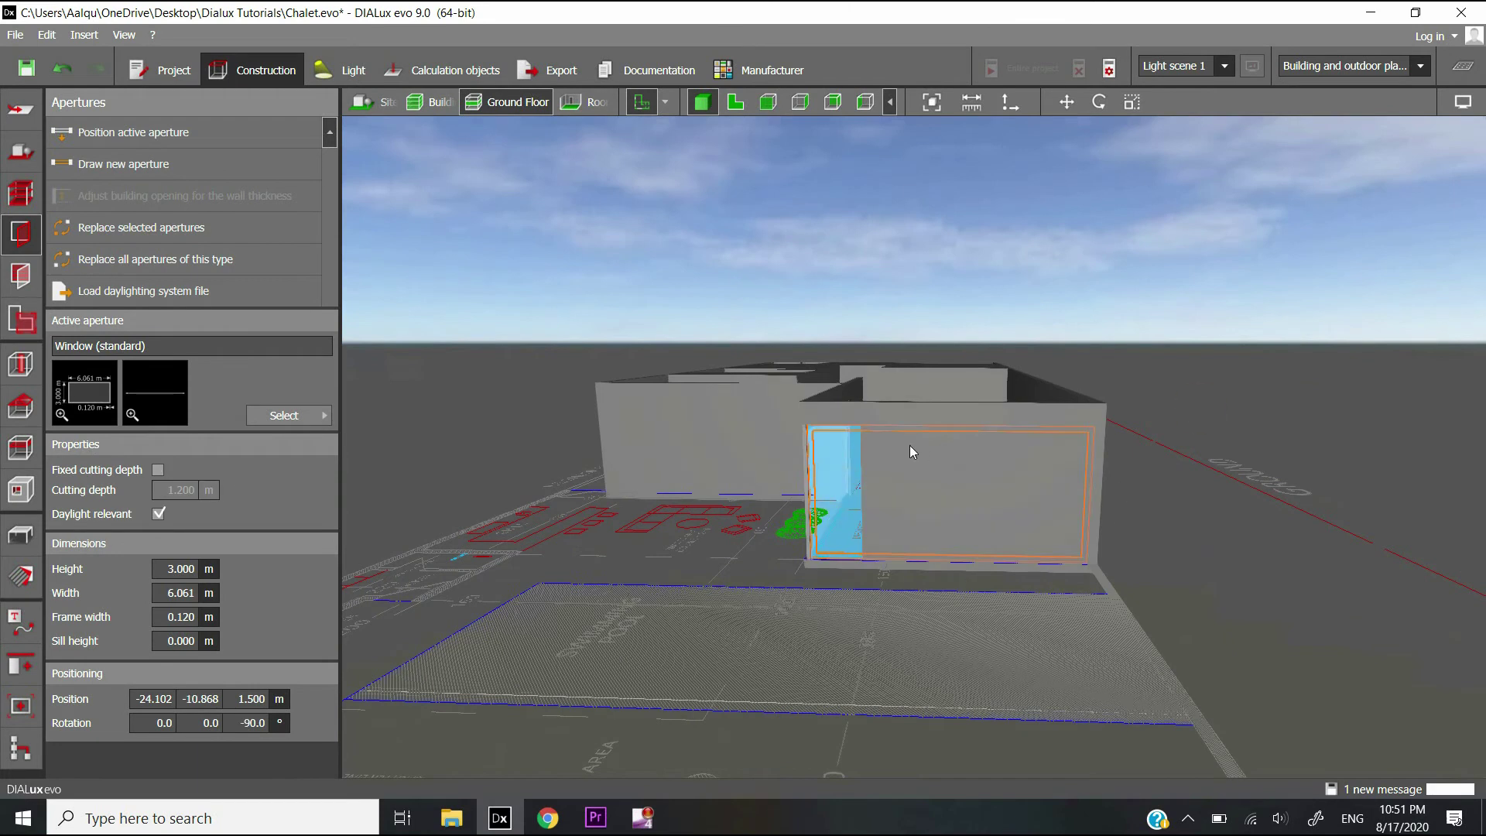
click(159, 469)
click(992, 647)
drag(1300, 594, 476, 590)
Choose the standard door, 2 m high and 0.9 m wide, from the aperture catalogue as the active aperture.
click(308, 414)
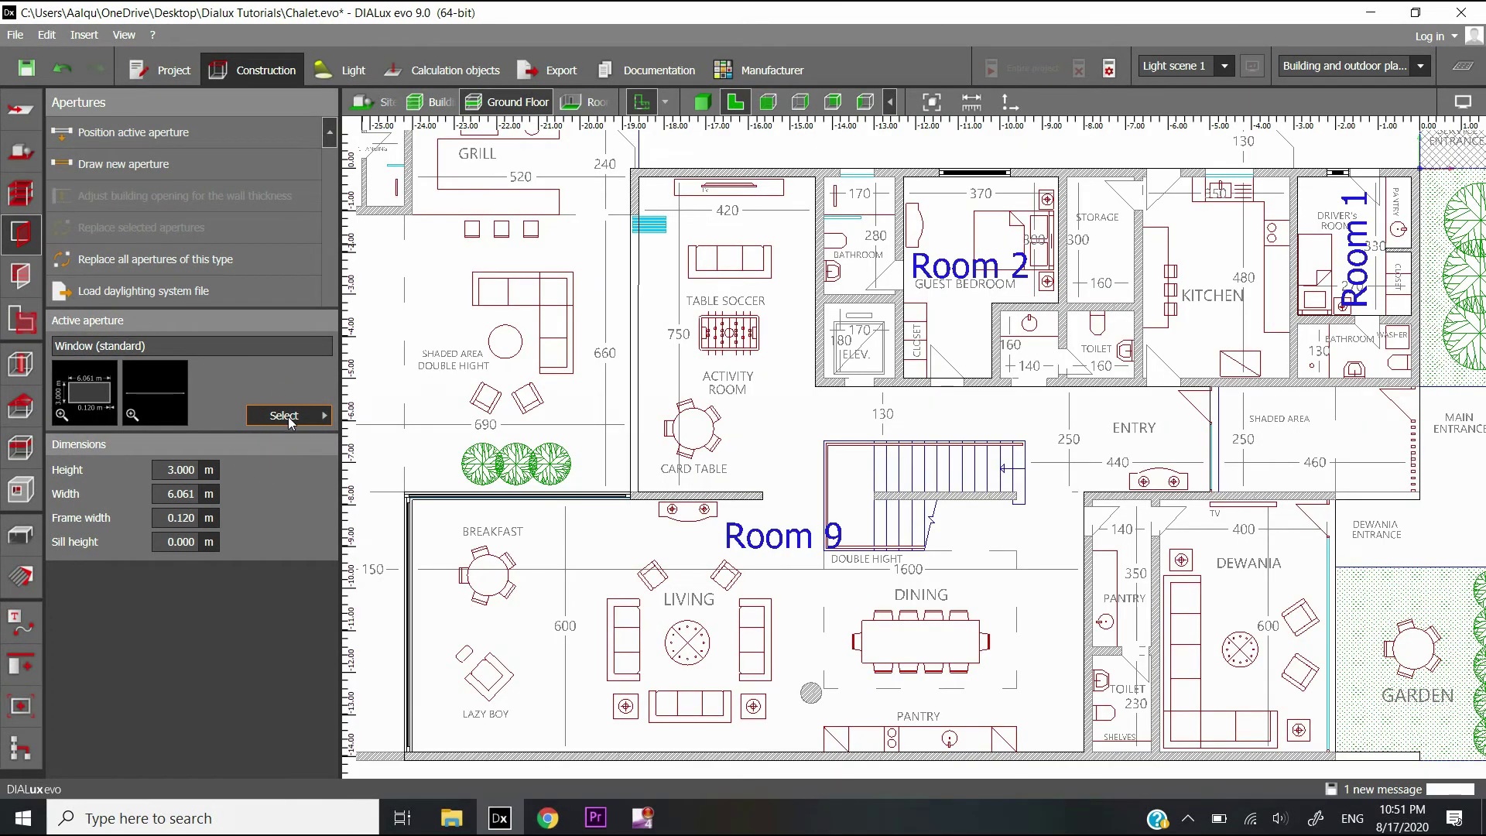
click(286, 417)
scroll(489, 554, down, 5)
scroll(488, 554, down, 8)
scroll(594, 602, down, 3)
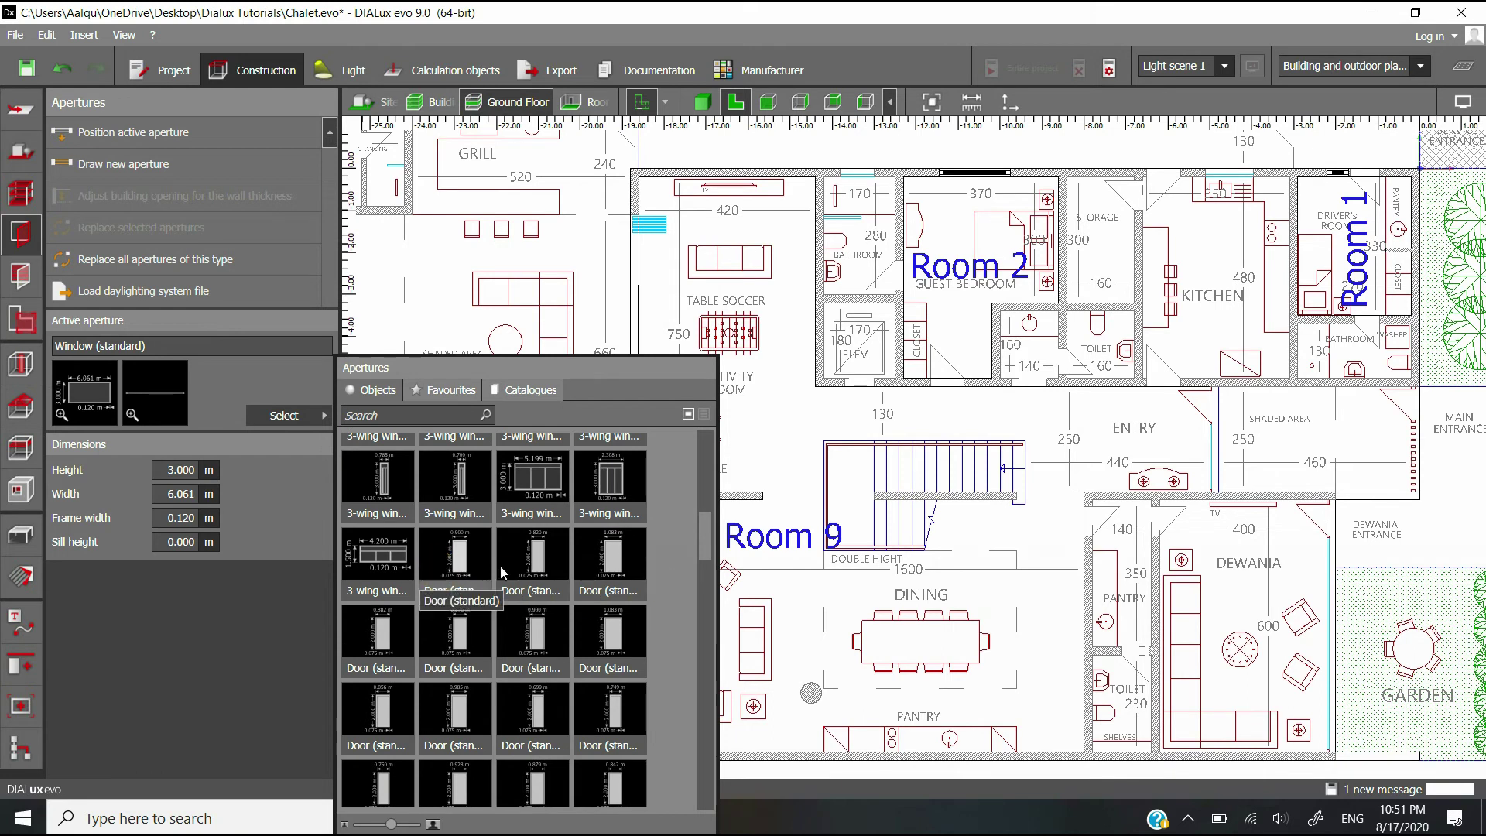
click(464, 557)
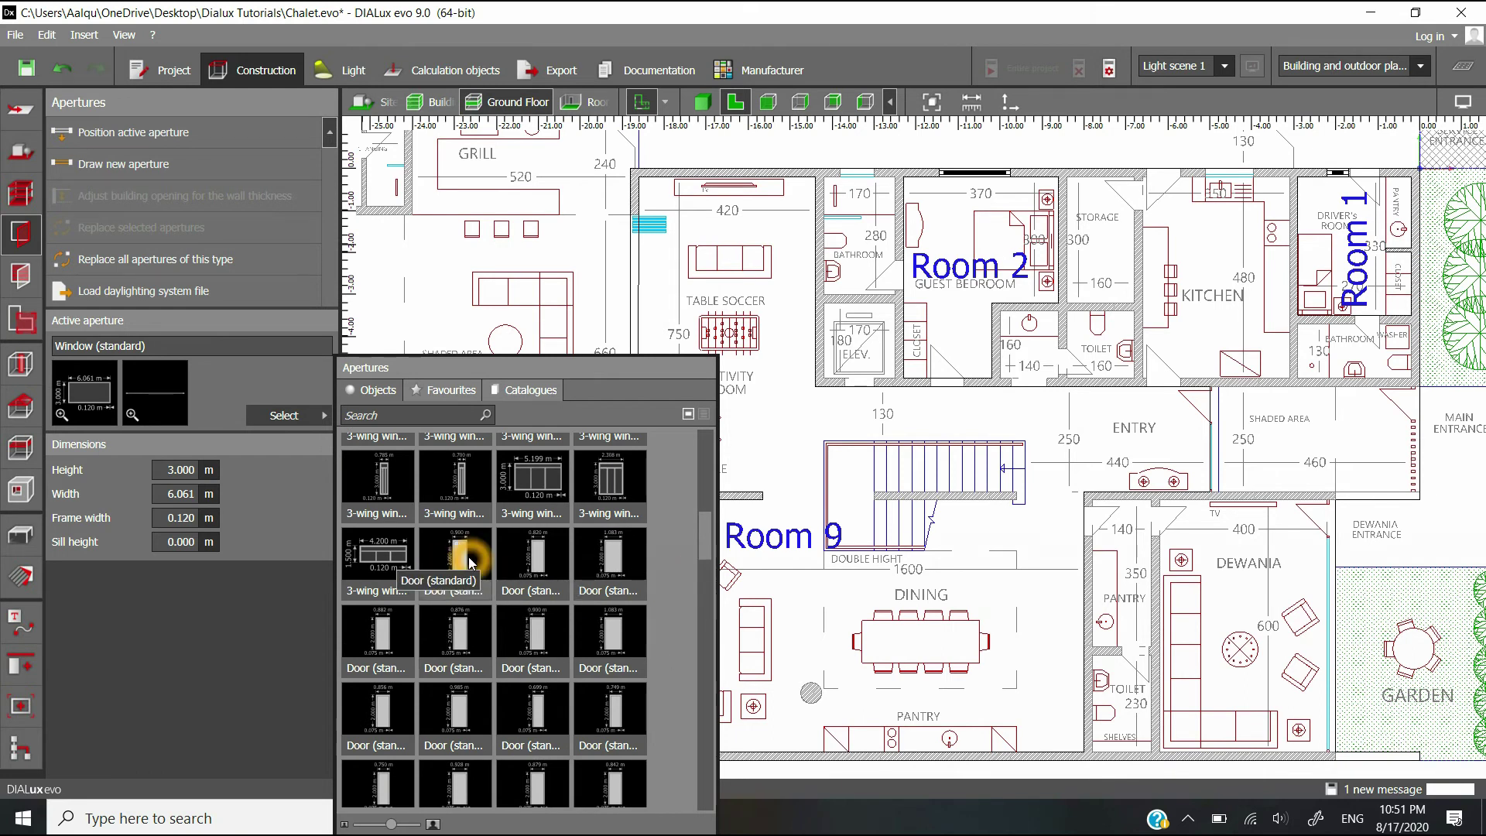
click(459, 564)
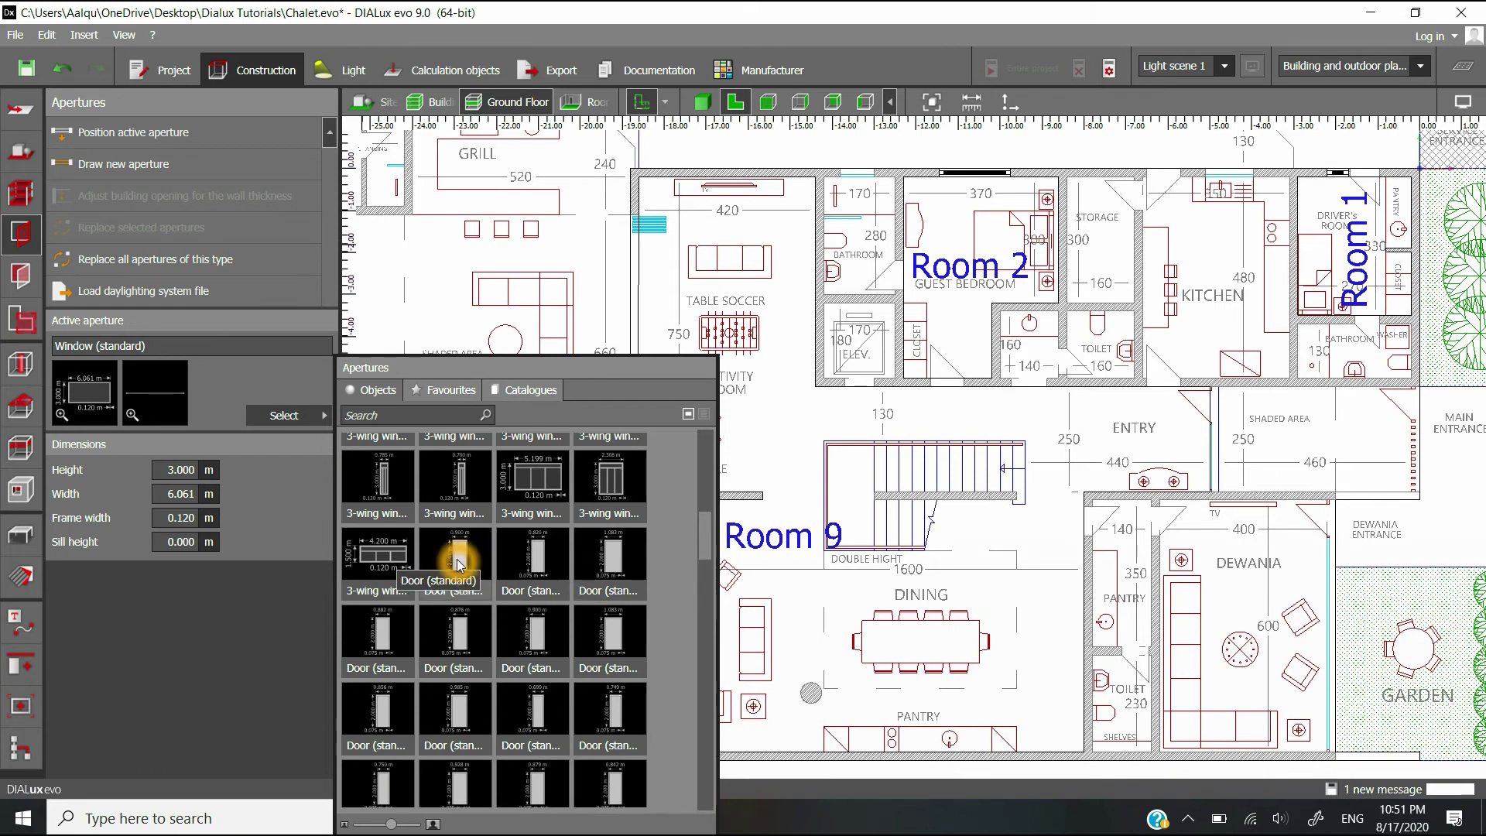
double_click(459, 564)
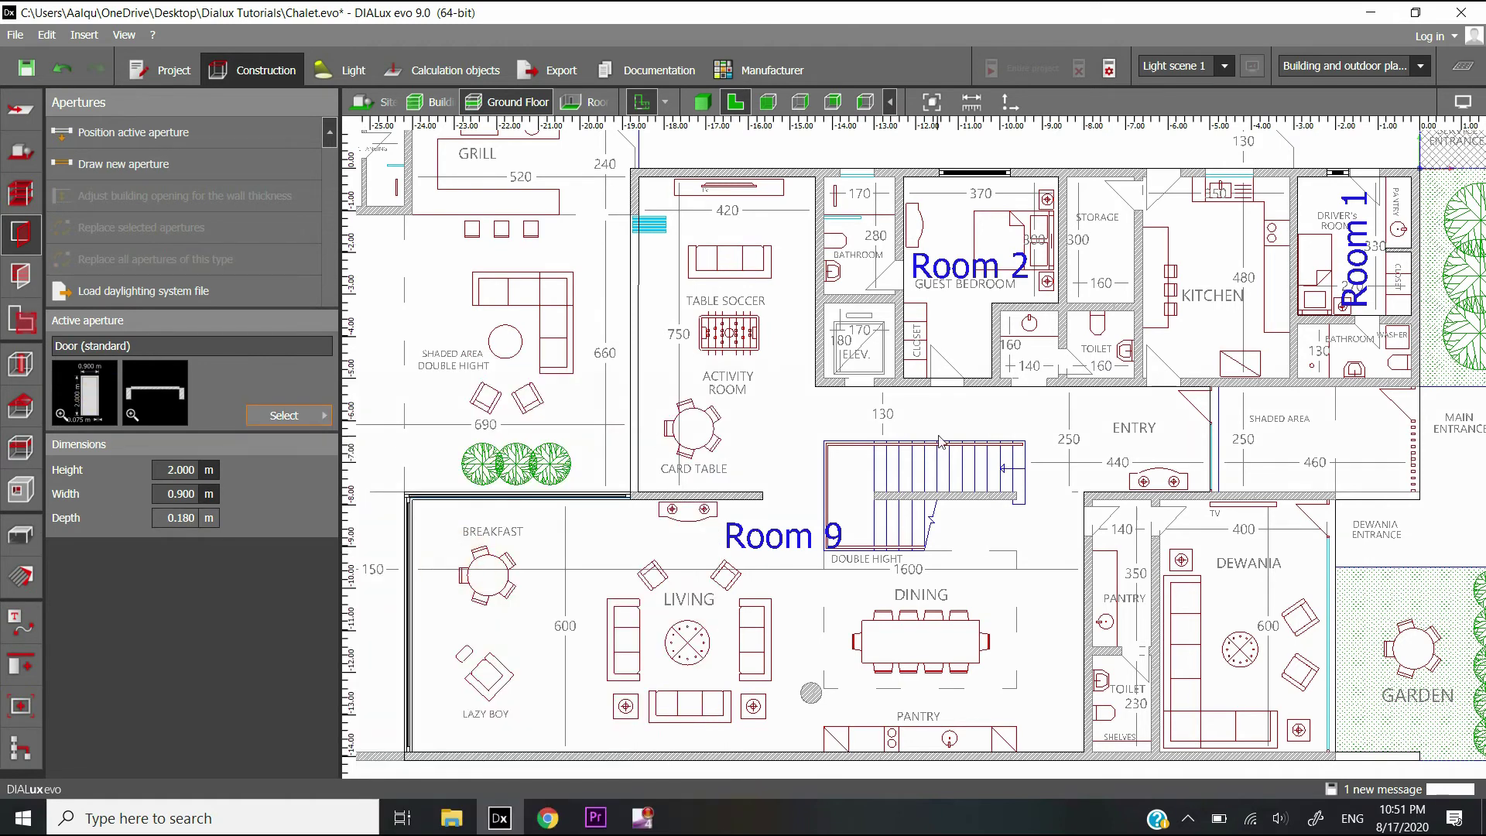
Examine the active door's preview, its height, width and depth settings, and the ways of placing it.
middle_drag(985, 415, 919, 456)
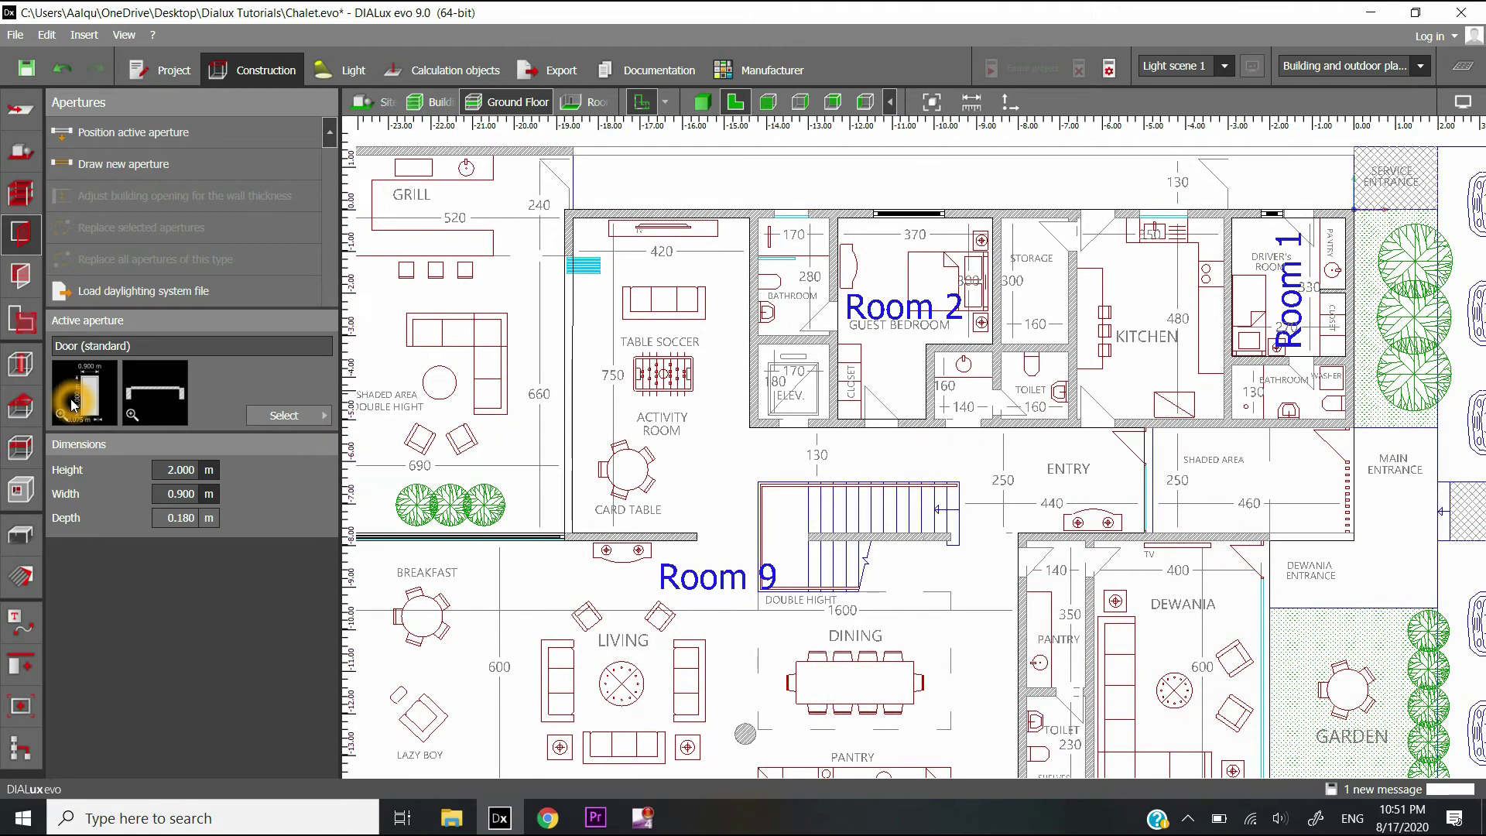
click(185, 472)
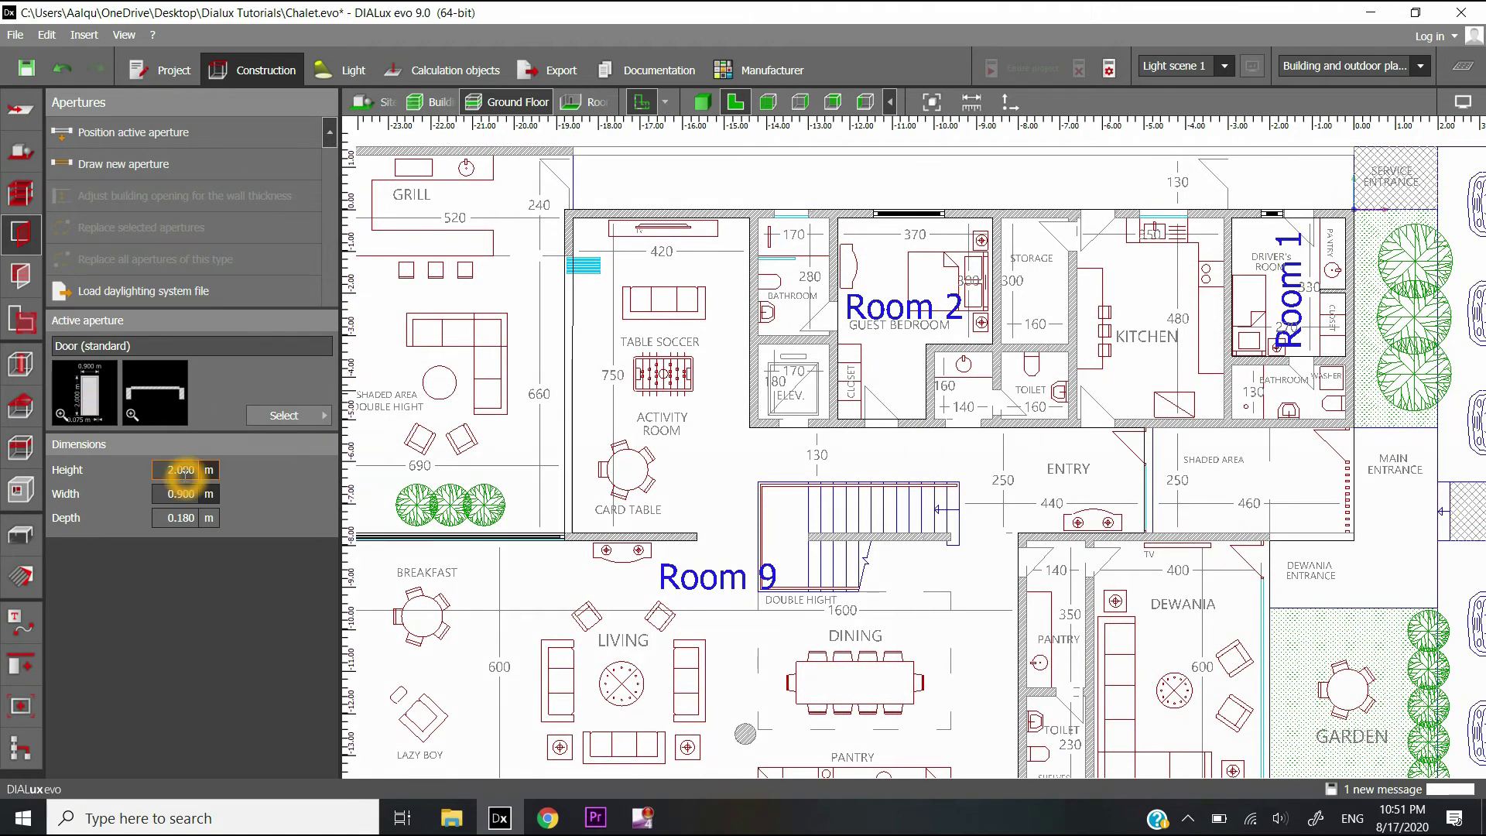
click(184, 469)
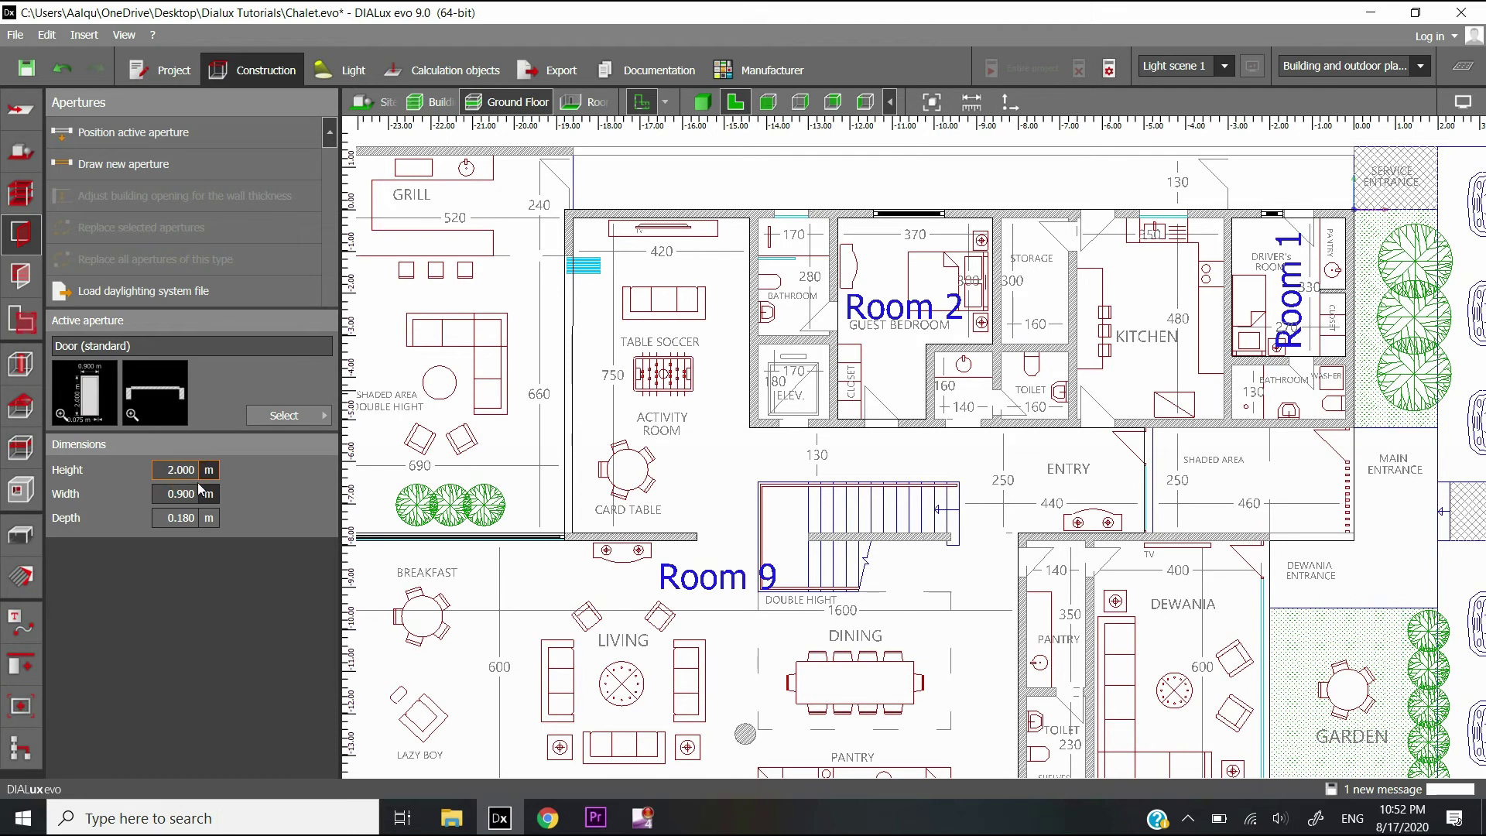
click(99, 415)
click(188, 469)
click(96, 517)
click(186, 529)
click(291, 539)
click(297, 534)
click(88, 388)
click(107, 133)
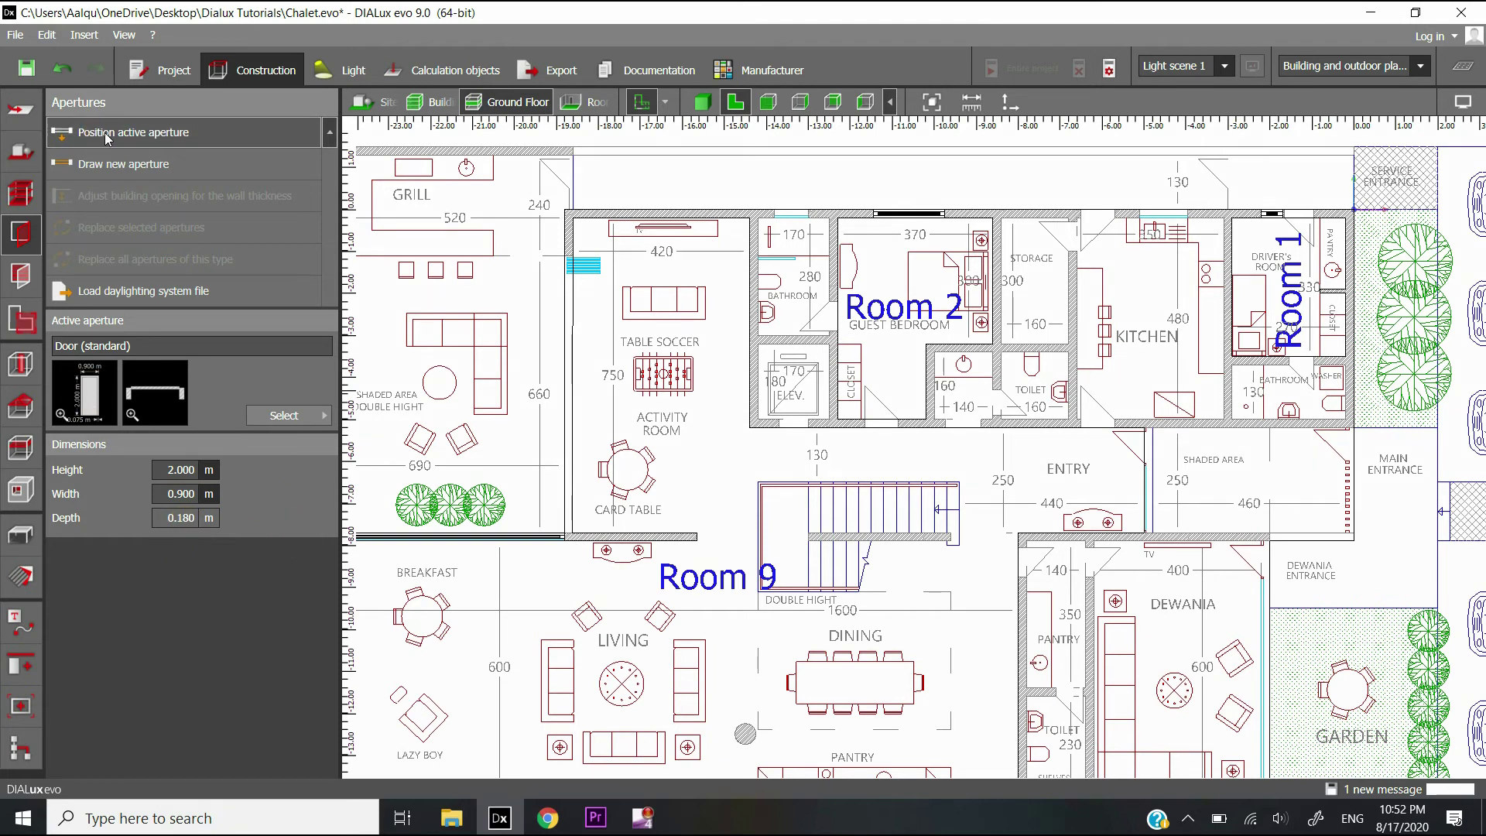
click(98, 401)
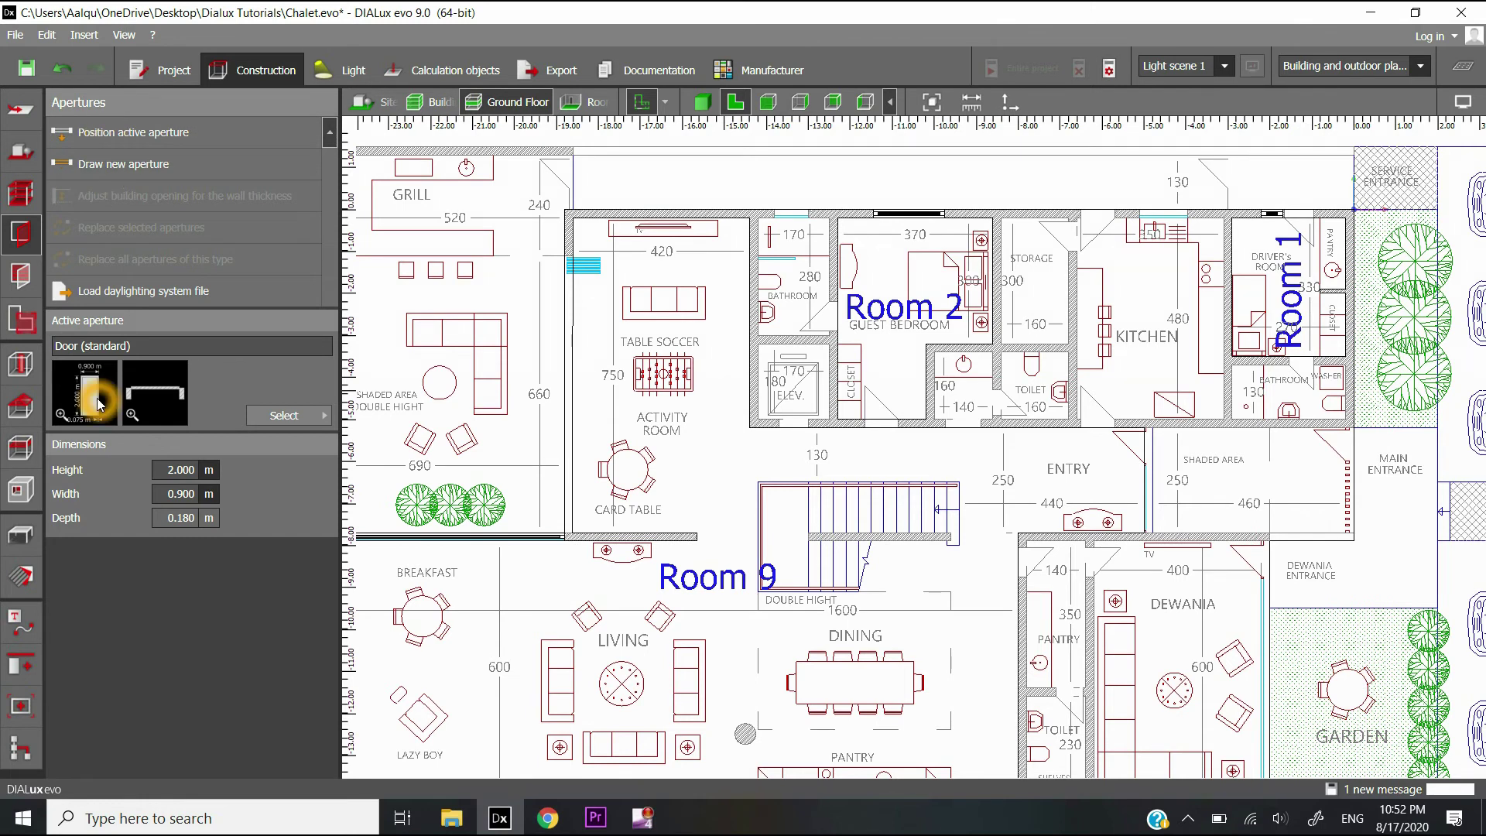
Draw the standard door across the guest bedroom's opening beside the closet, about 0.8 m wide, following the floor plan.
click(126, 171)
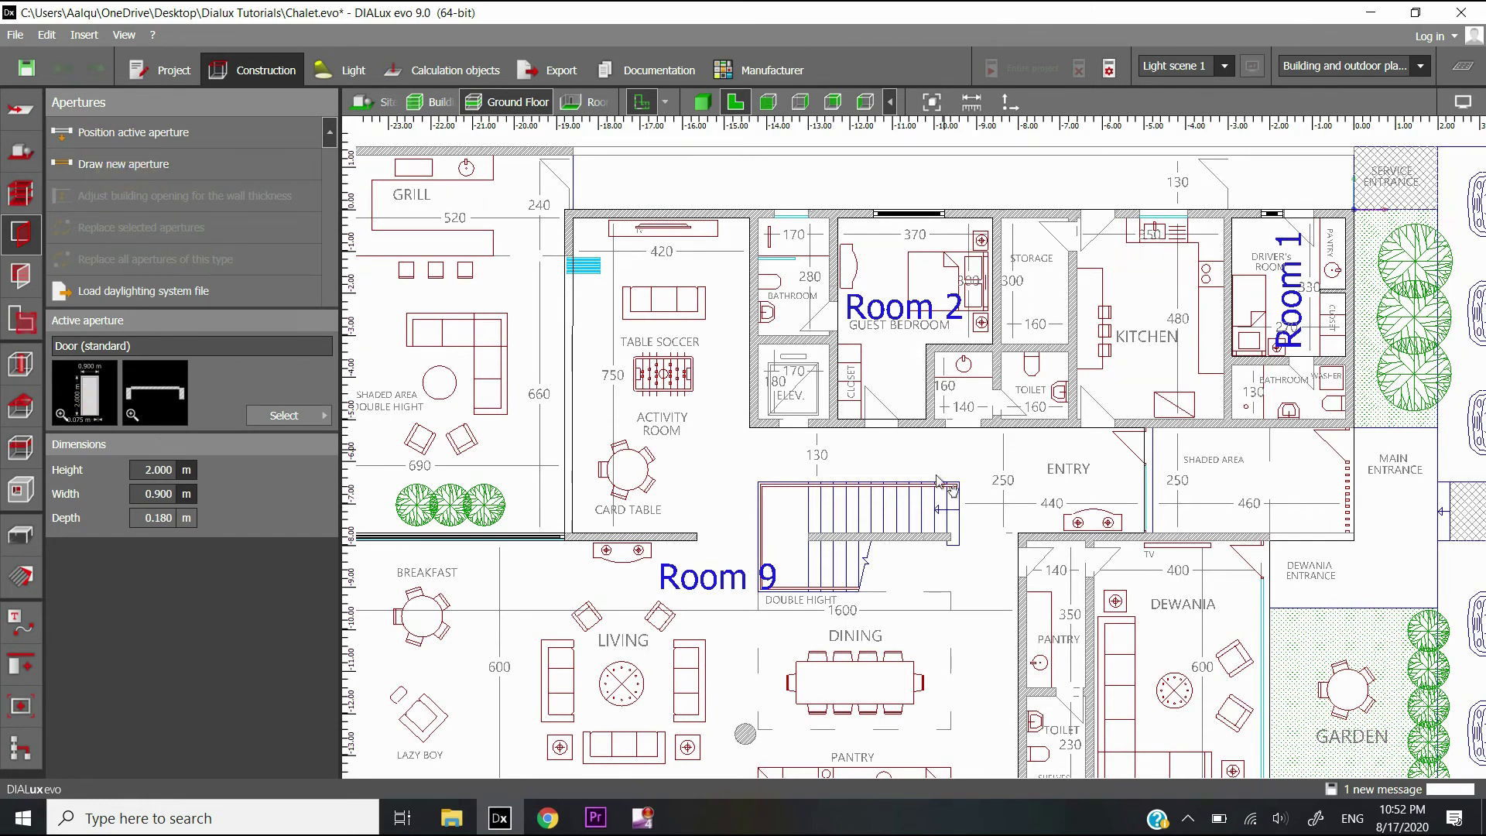
scroll(863, 464, up, 5)
scroll(863, 469, up, 4)
click(946, 482)
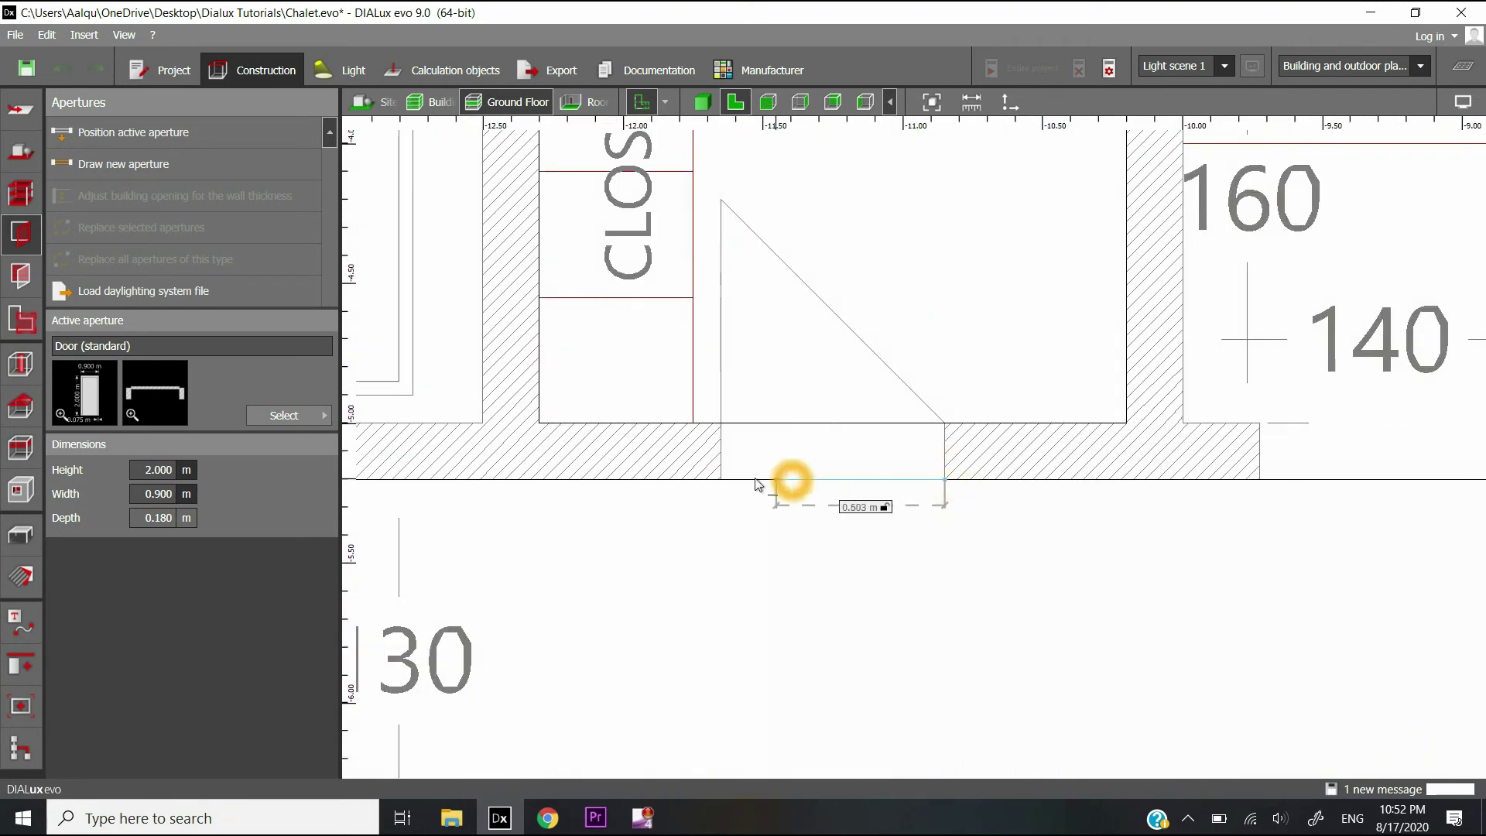
click(724, 483)
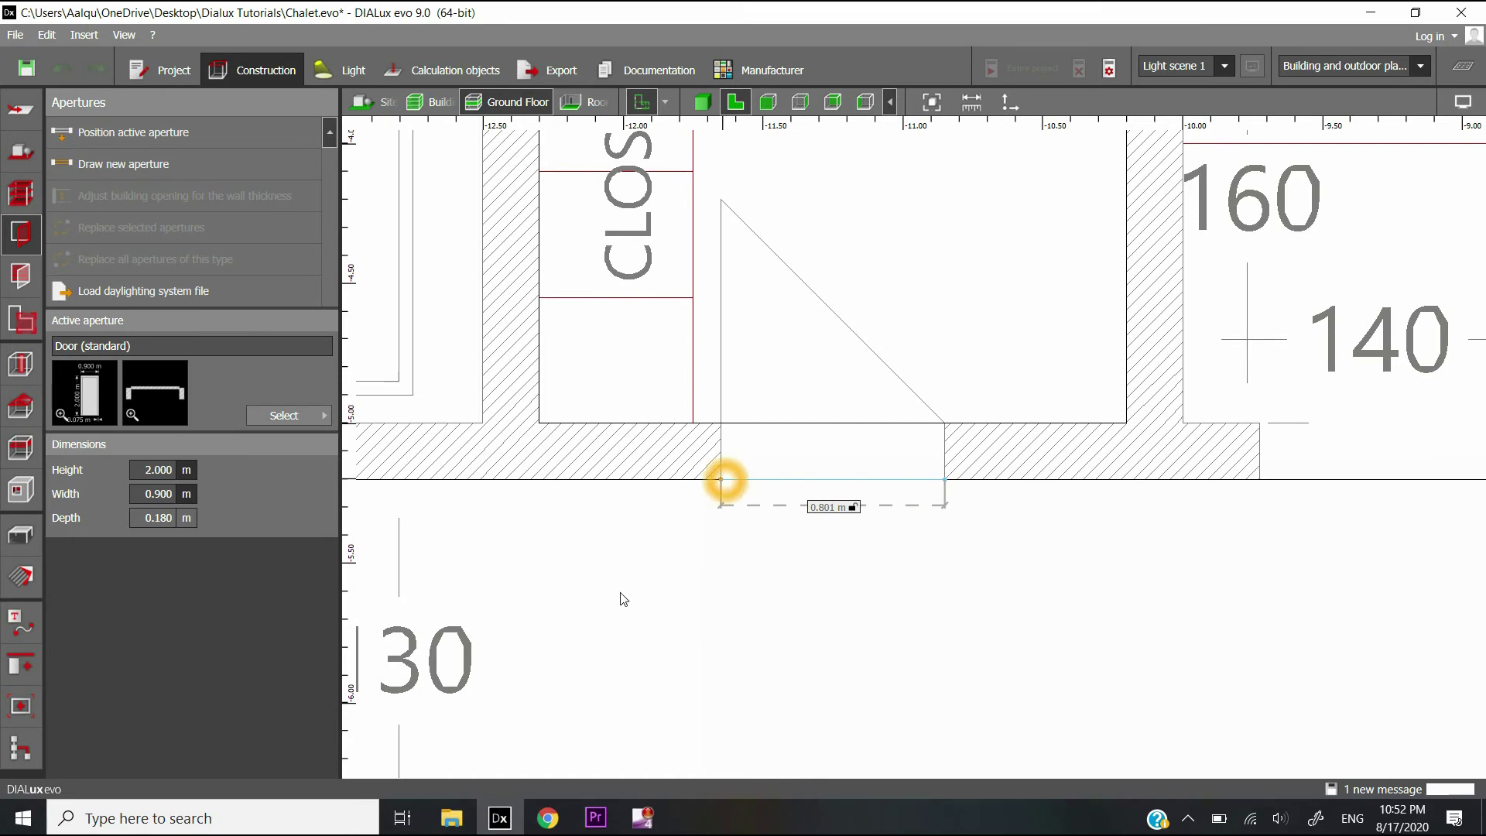
scroll(778, 639, down, 6)
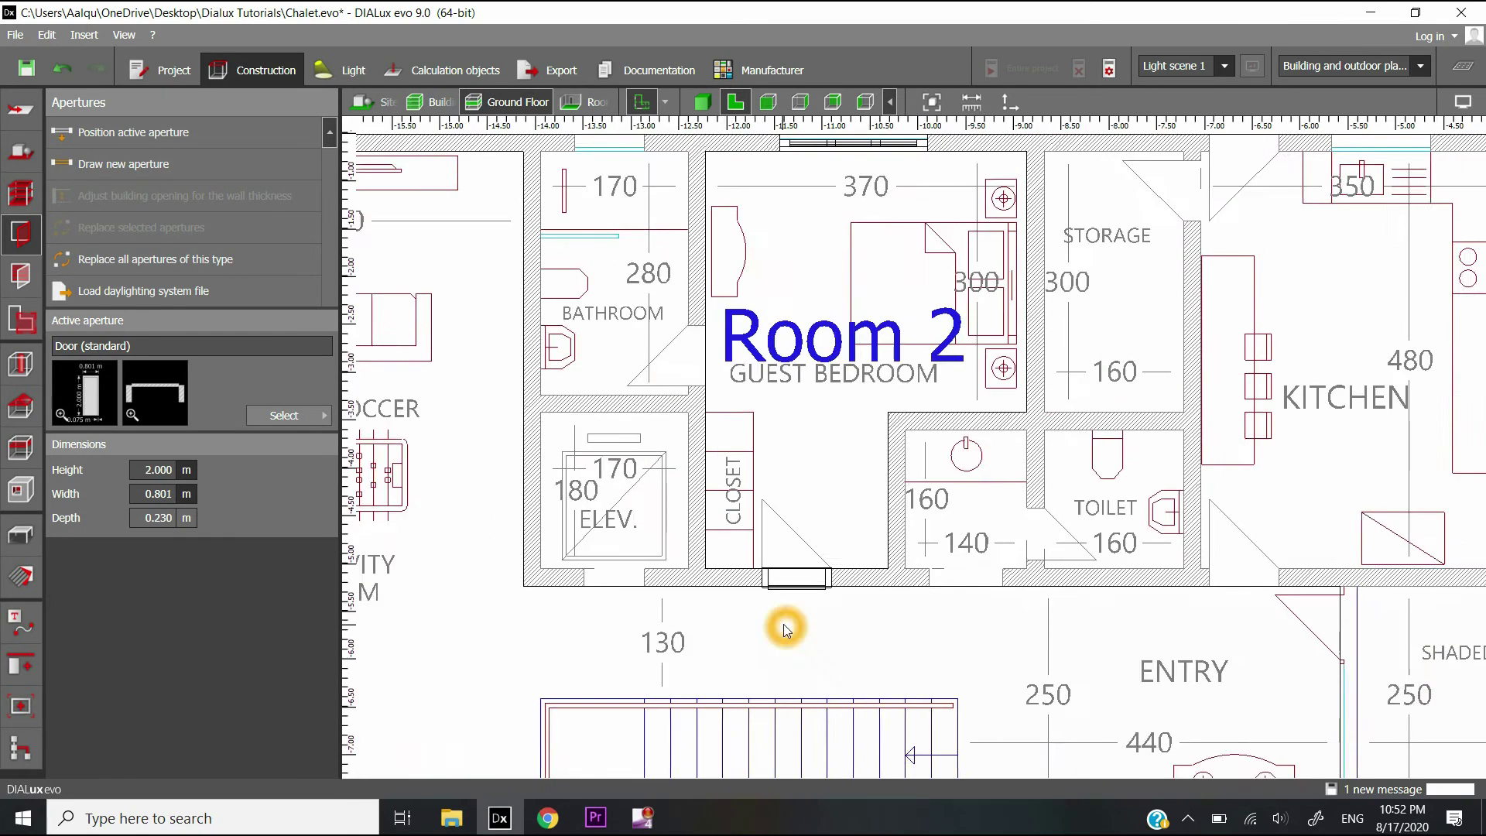
middle_drag(799, 628, 837, 490)
click(226, 481)
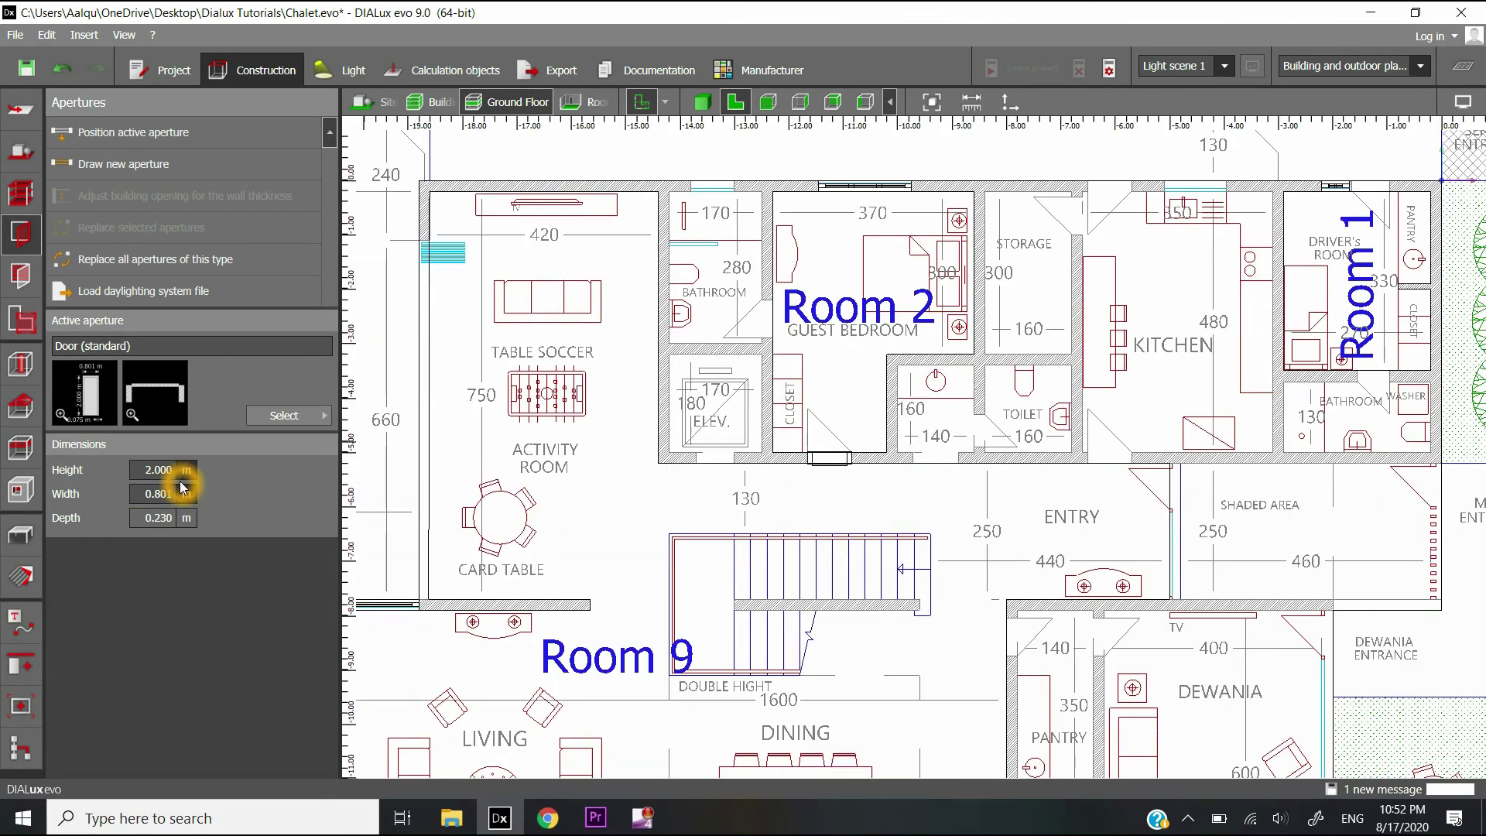
Examine the new guest bedroom door from the staircase side in the 3D view.
click(702, 101)
right_drag(798, 618, 685, 643)
middle_drag(1384, 564, 1113, 629)
scroll(1049, 557, up, 3)
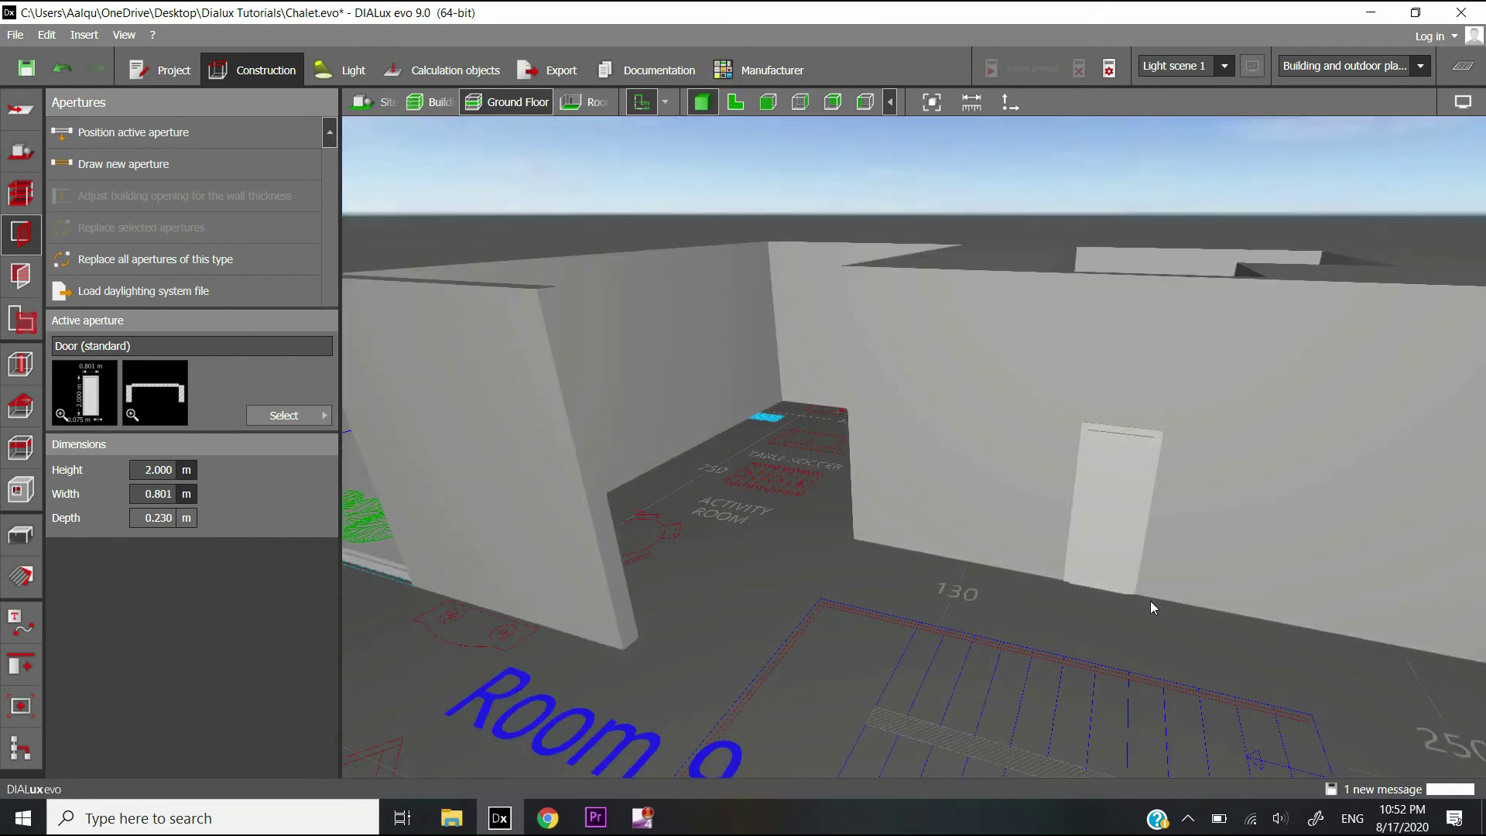
drag(1325, 570, 833, 389)
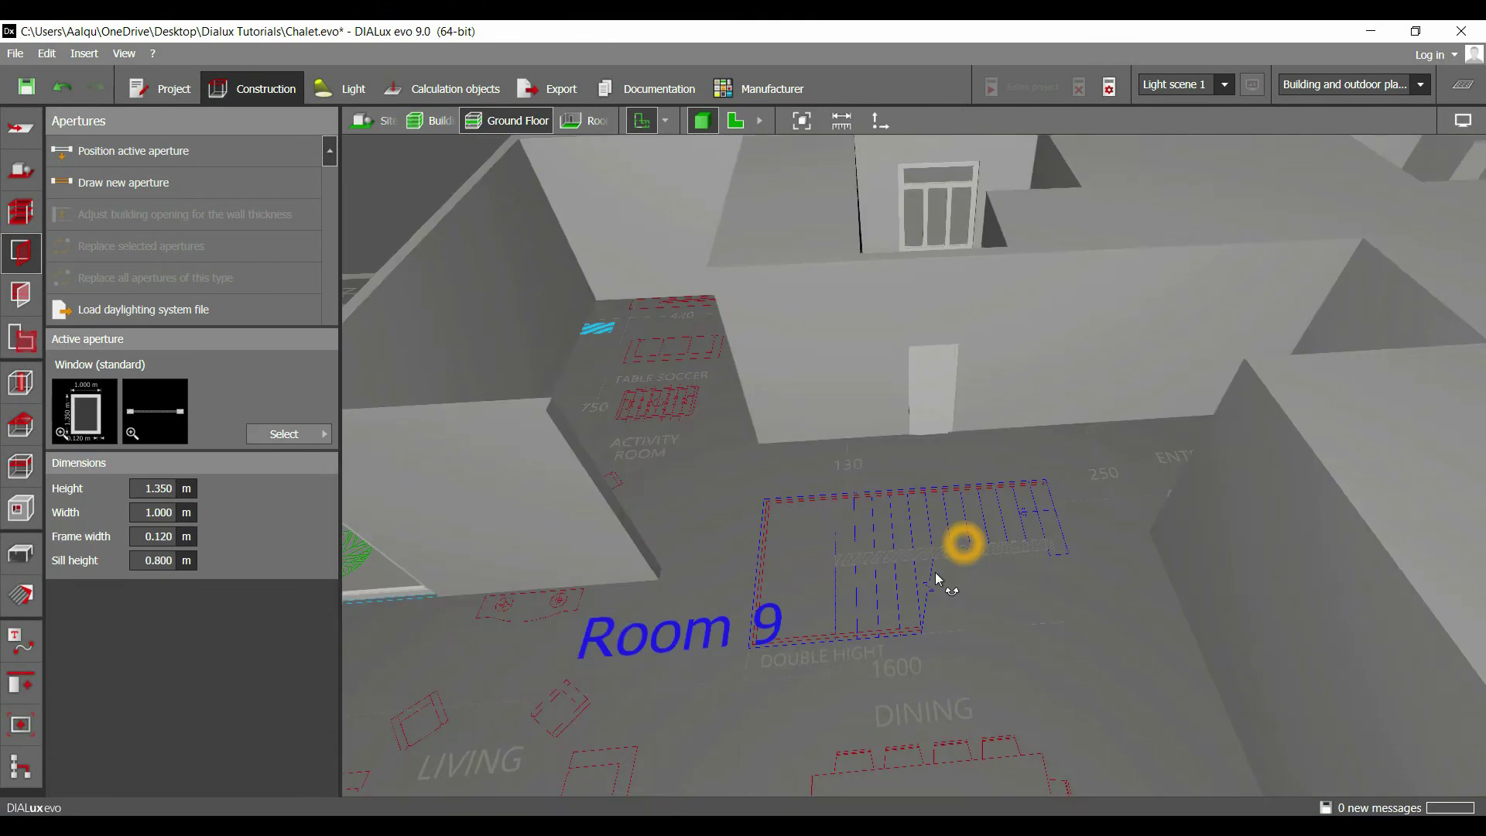
drag(935, 572, 960, 579)
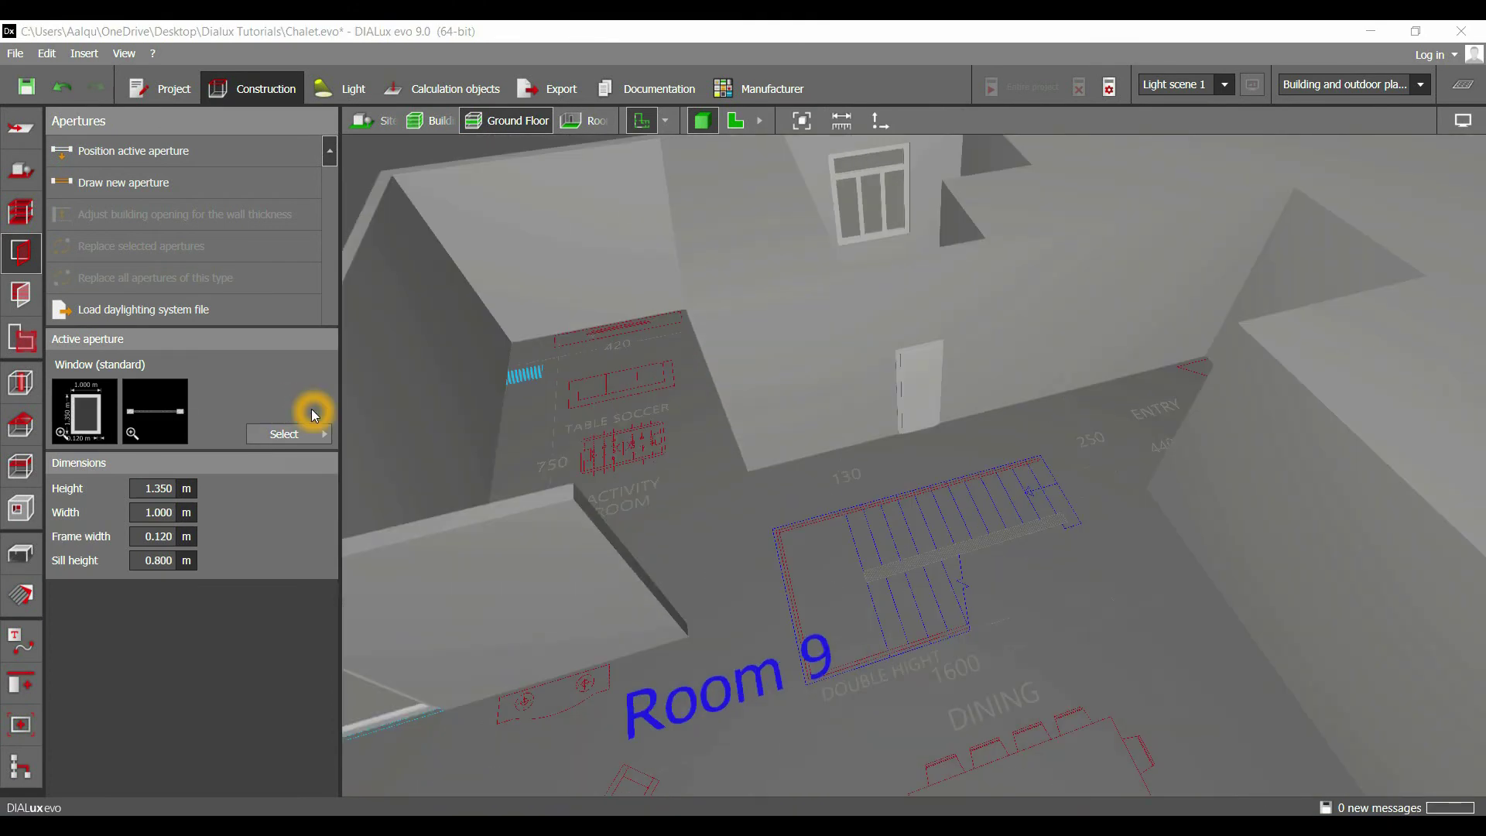
Switch to placing furniture and objects, and show the ground floor in plan view.
click(20, 553)
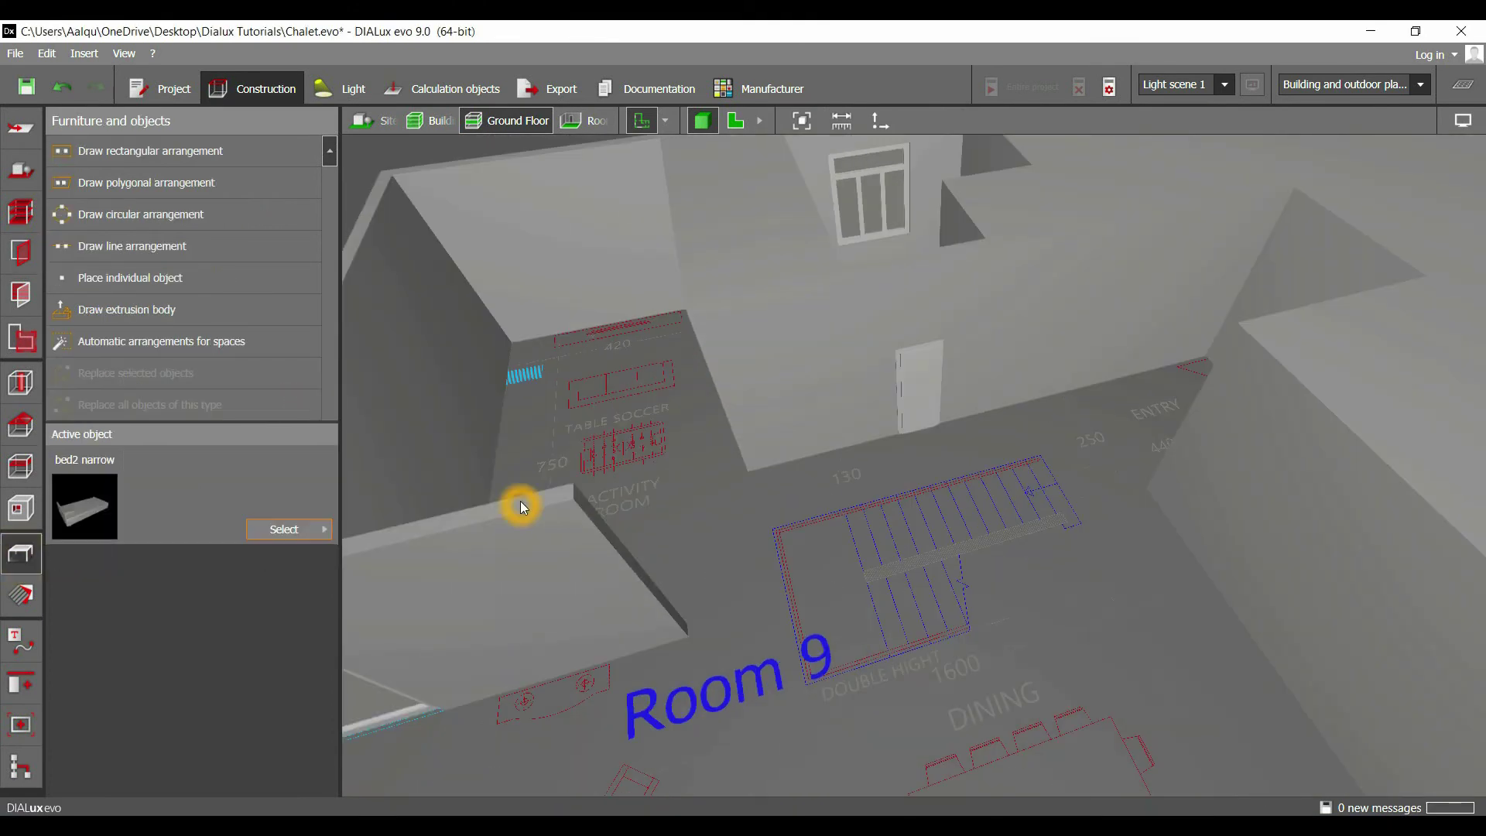
click(737, 122)
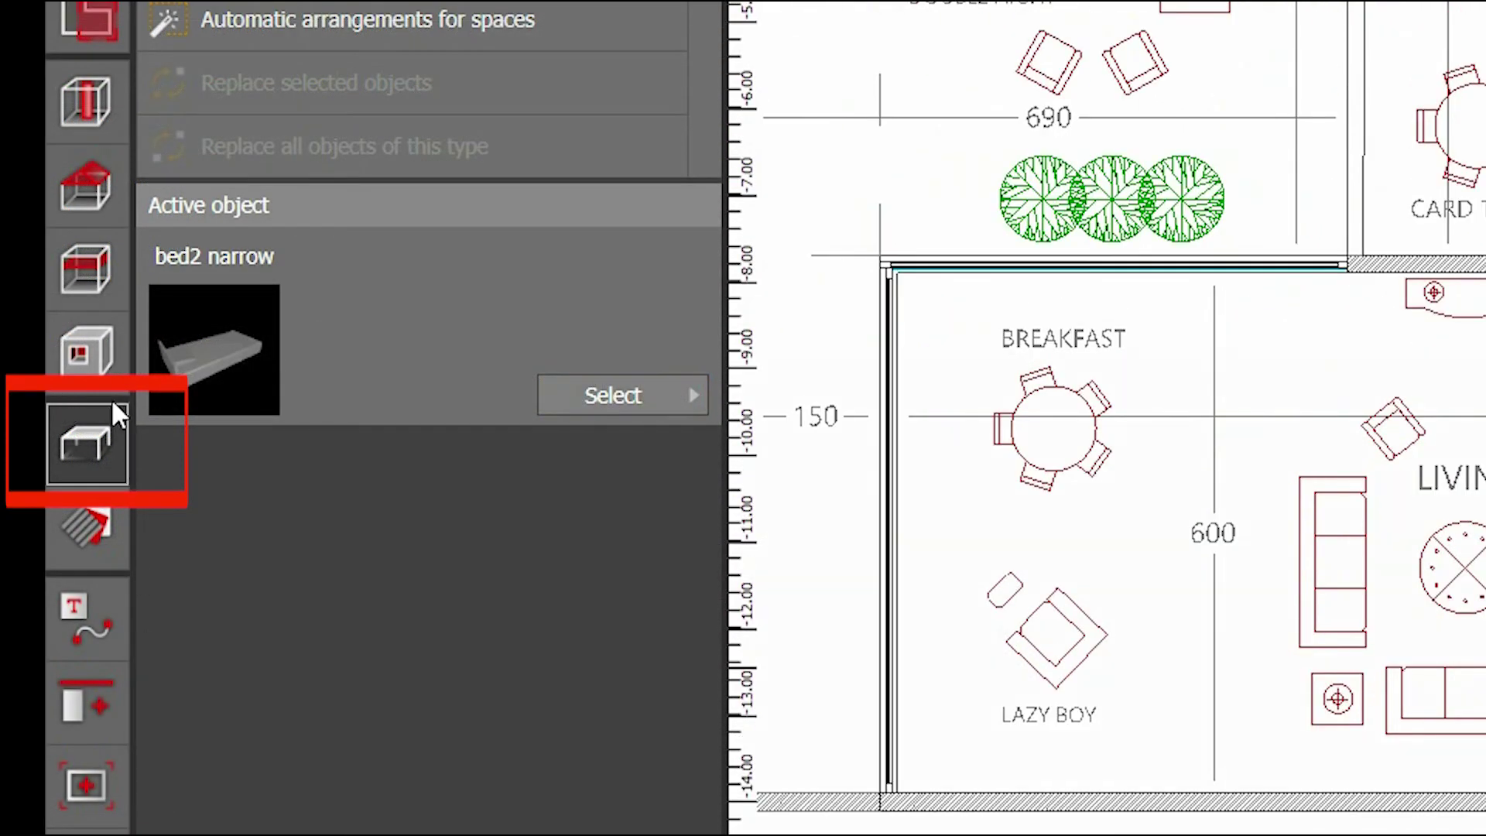
click(105, 461)
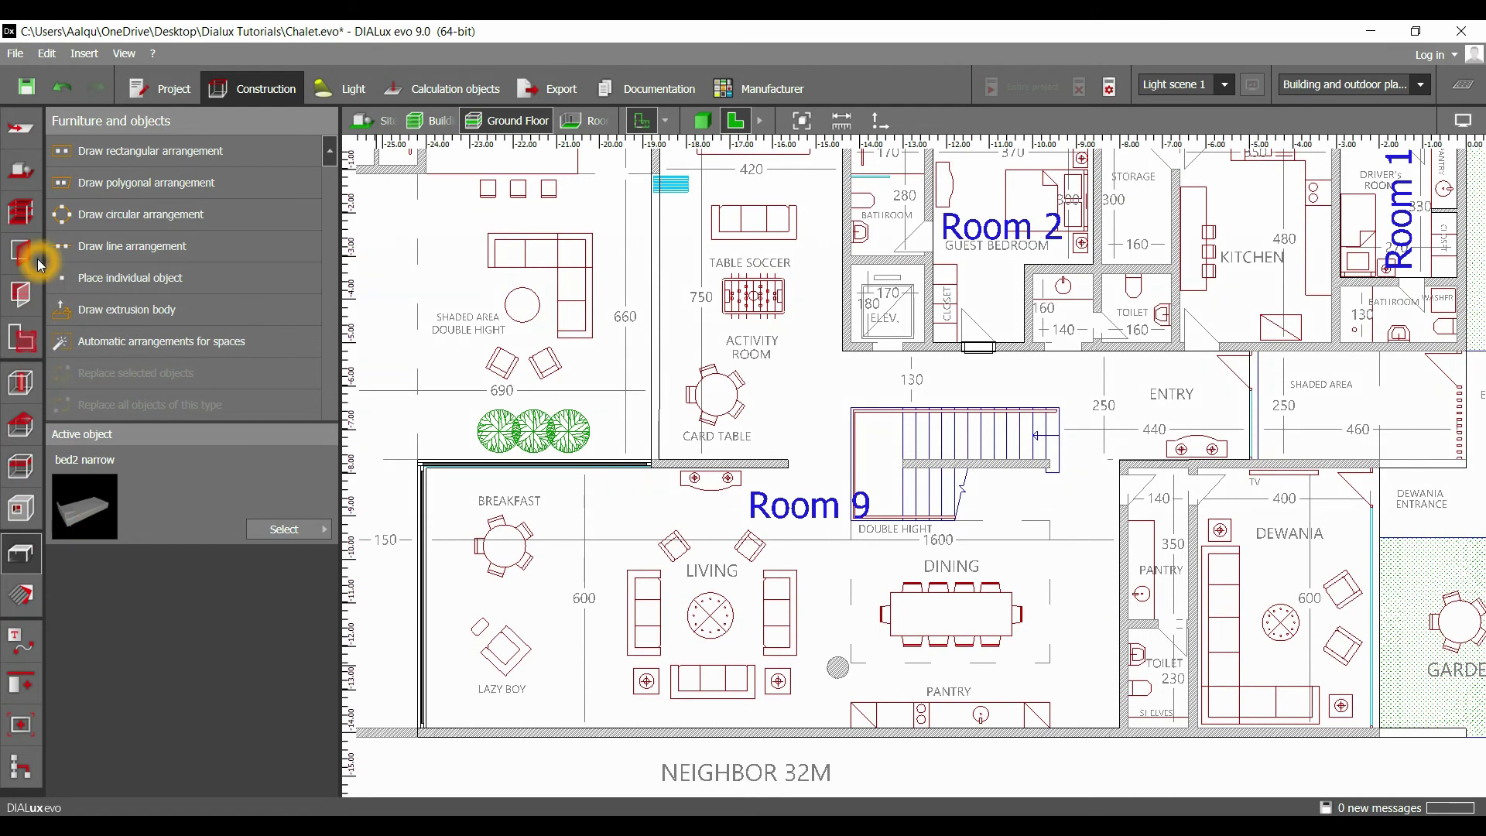
Browse the list of available objects, from basic solids to tables, chairs, cabinets and cars.
click(313, 533)
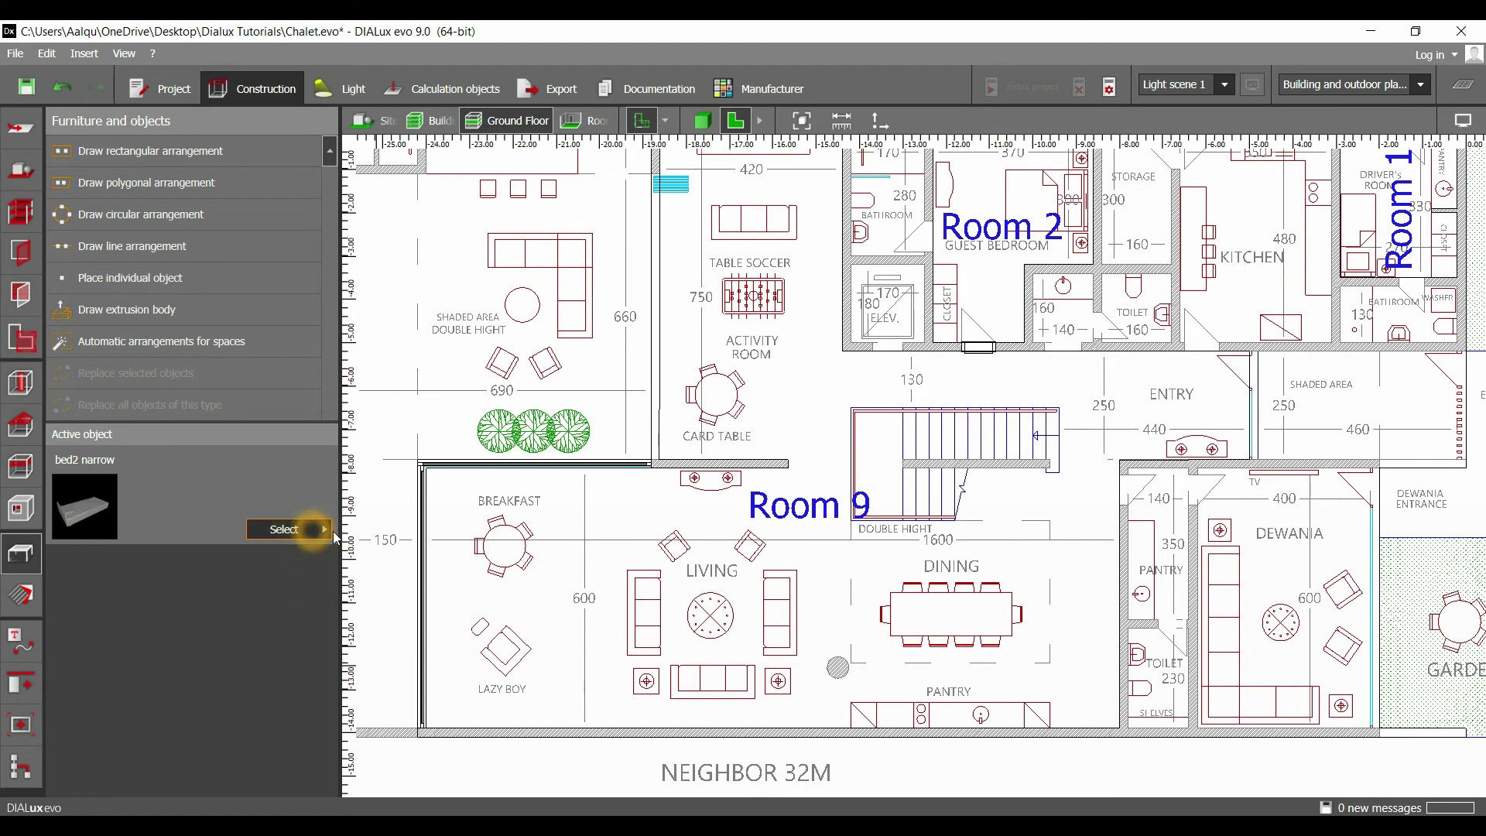
click(417, 326)
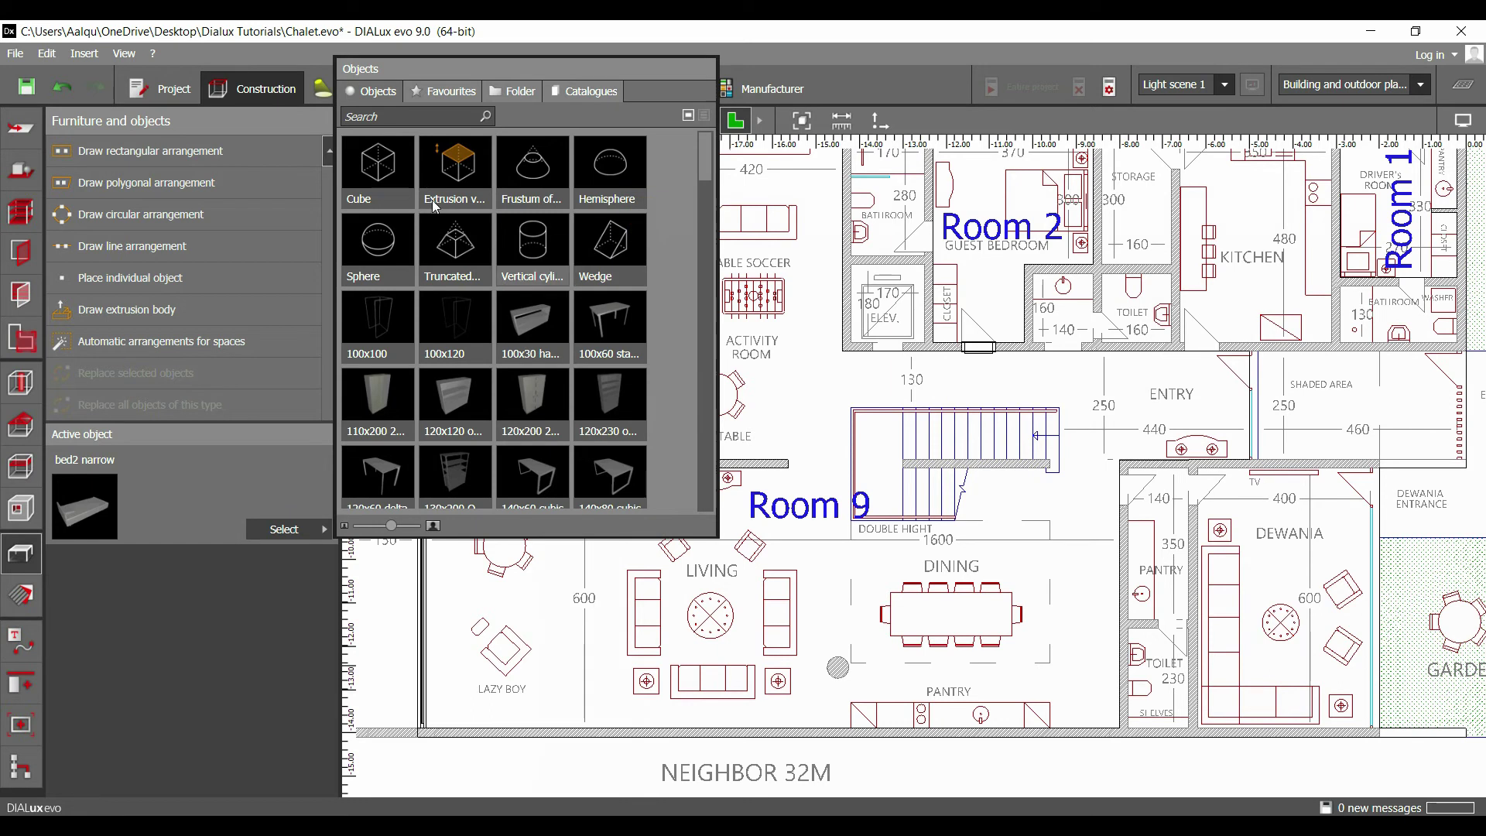
drag(706, 166, 704, 173)
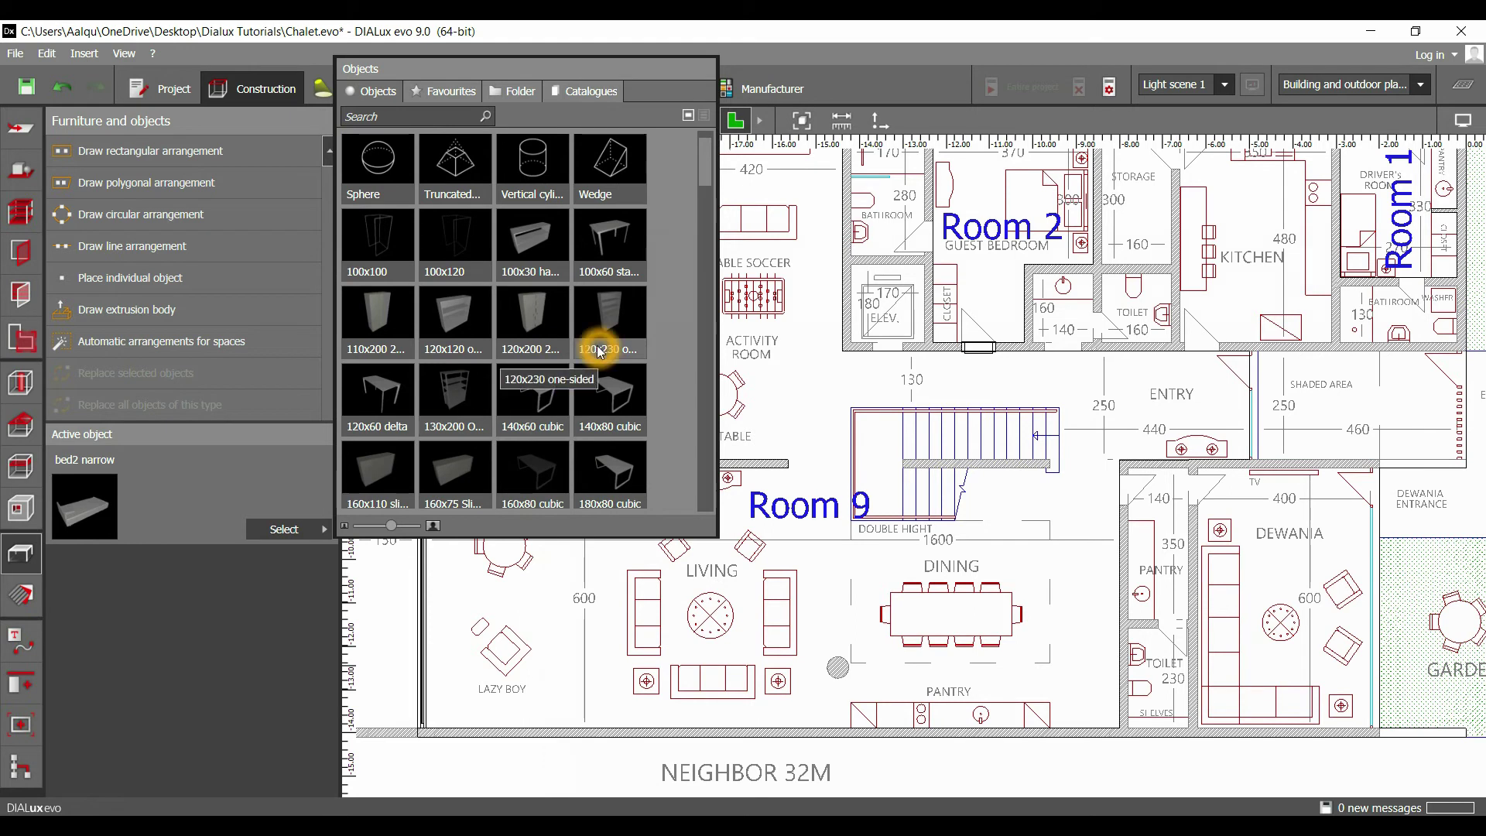
scroll(597, 348, down, 2)
scroll(592, 360, down, 2)
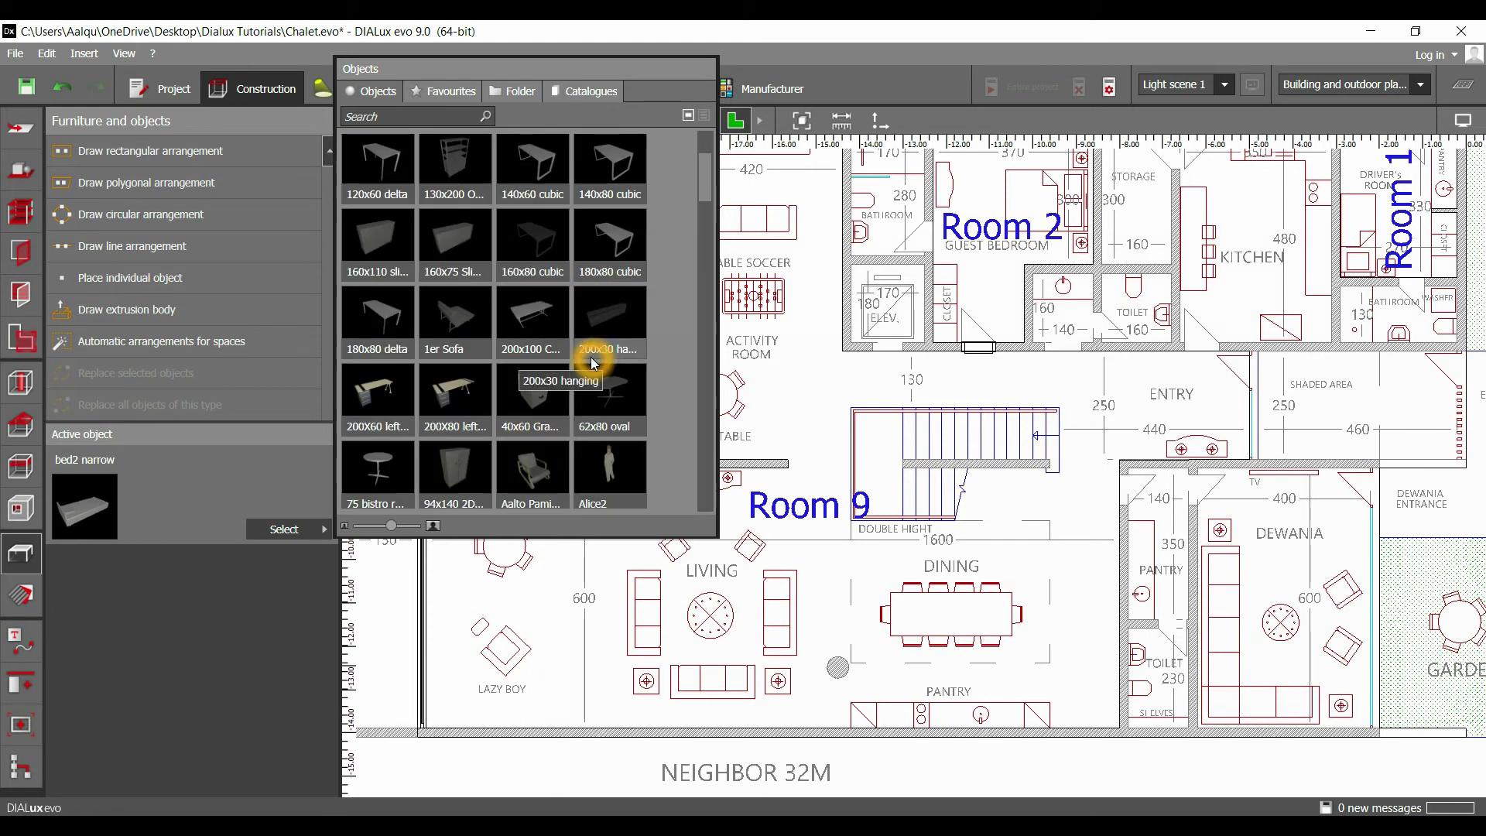
scroll(496, 369, down, 3)
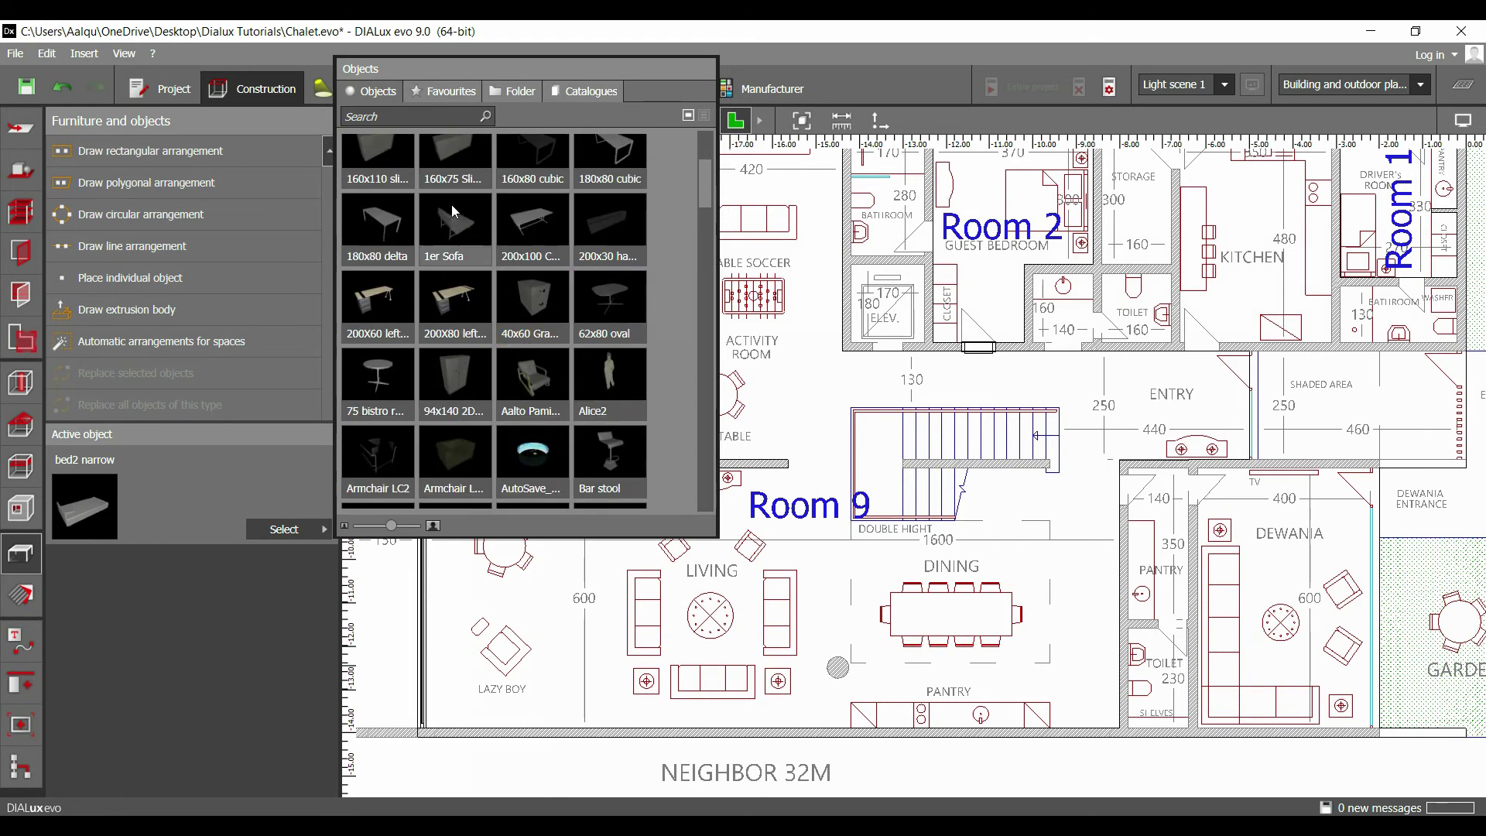
scroll(456, 225, down, 3)
scroll(471, 269, down, 4)
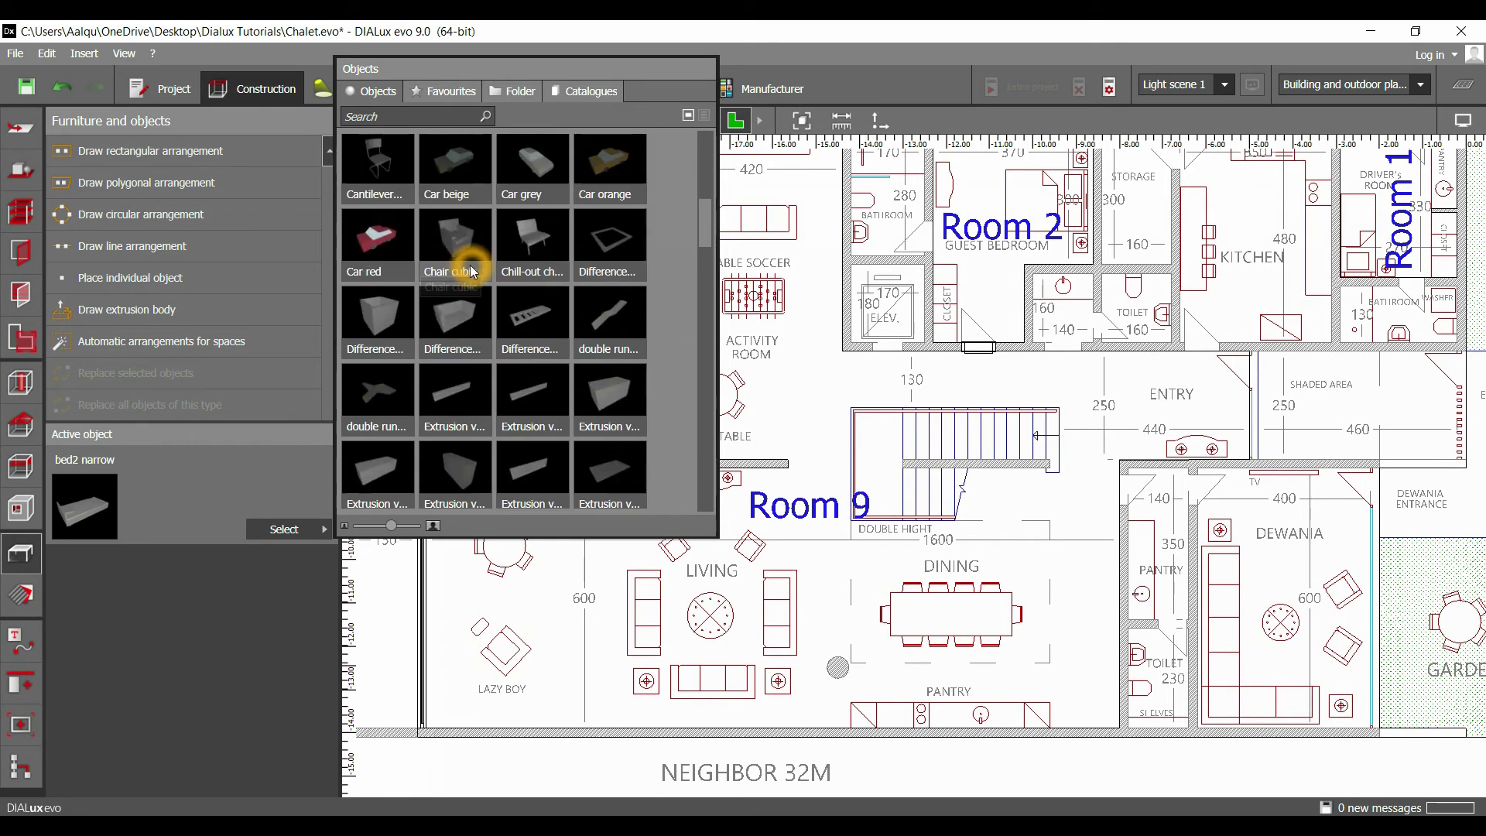
drag(705, 249, 697, 155)
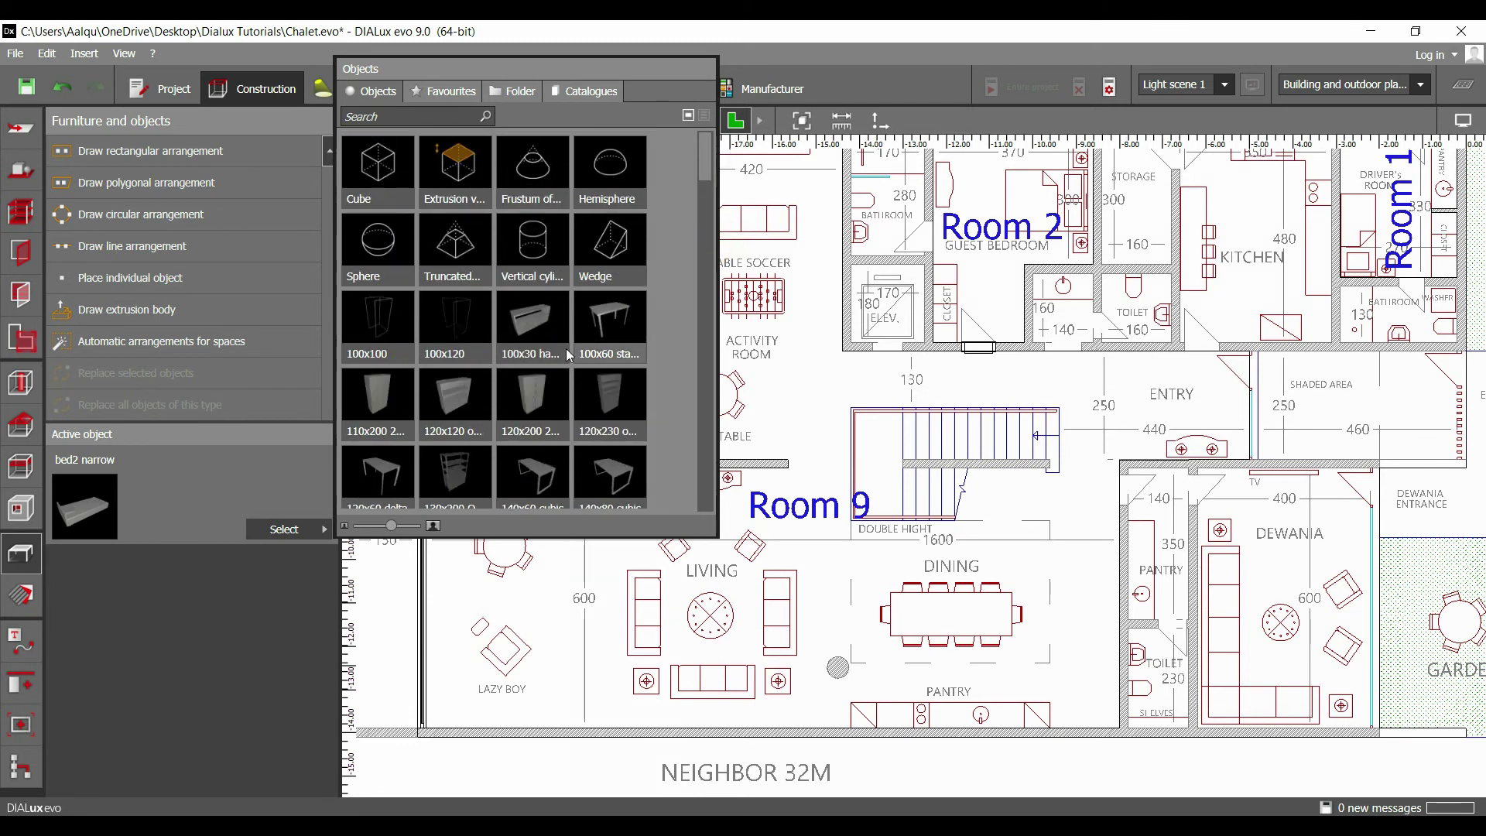
scroll(577, 408, down, 3)
scroll(577, 408, up, 4)
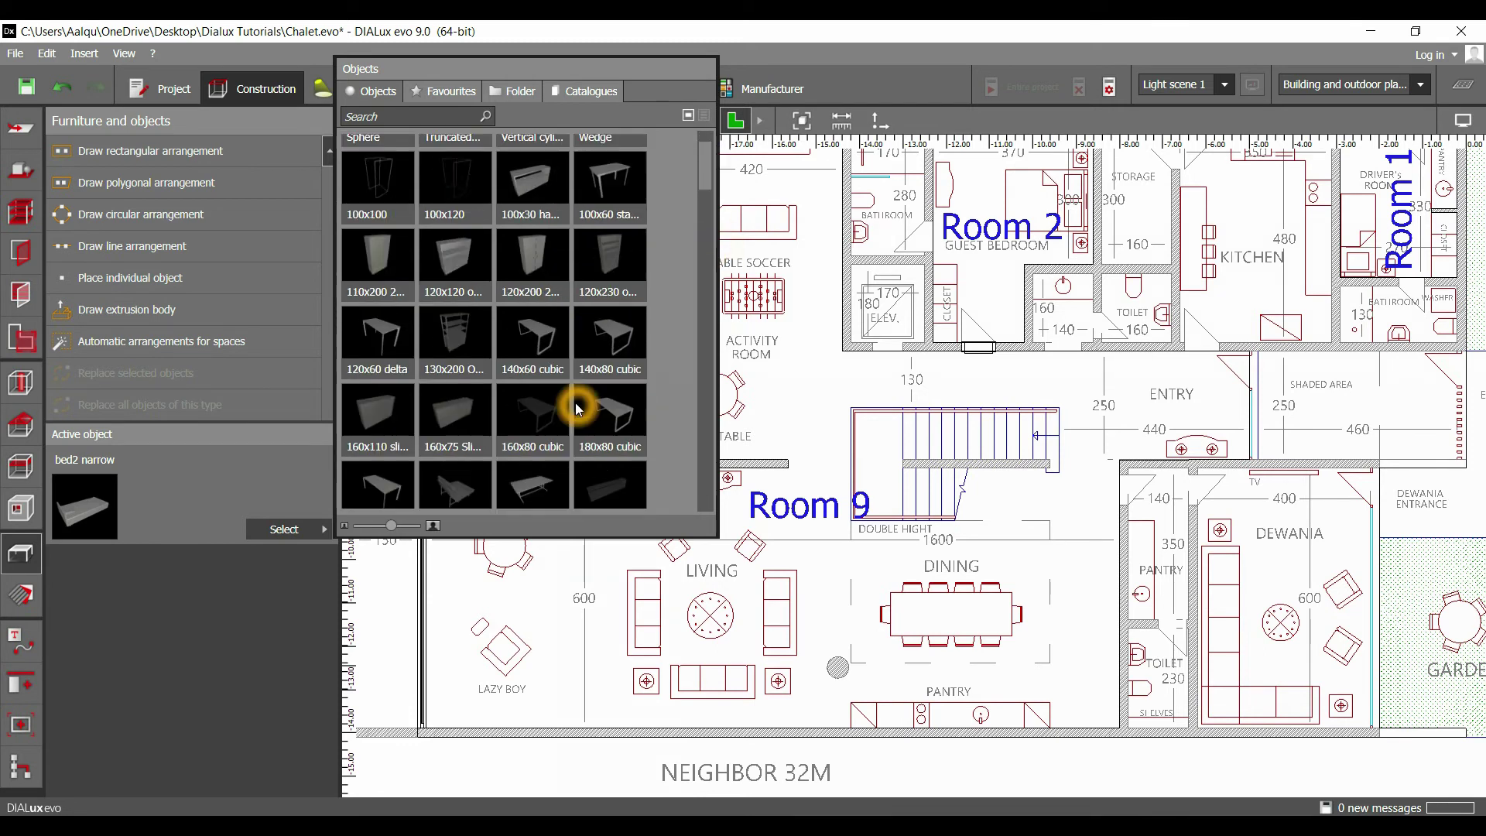
Check the favourites collection for saved objects.
click(426, 92)
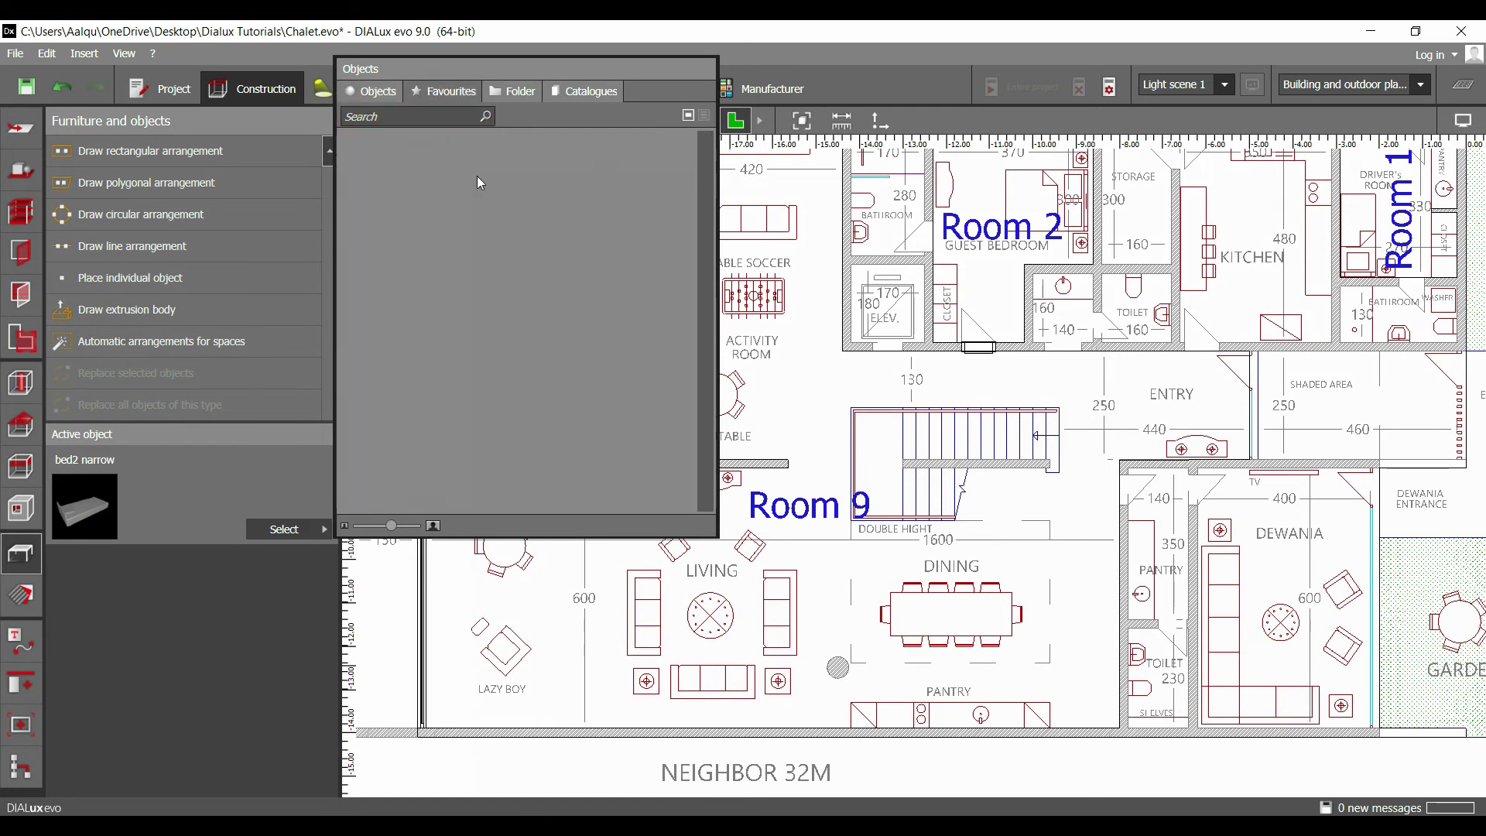
click(373, 93)
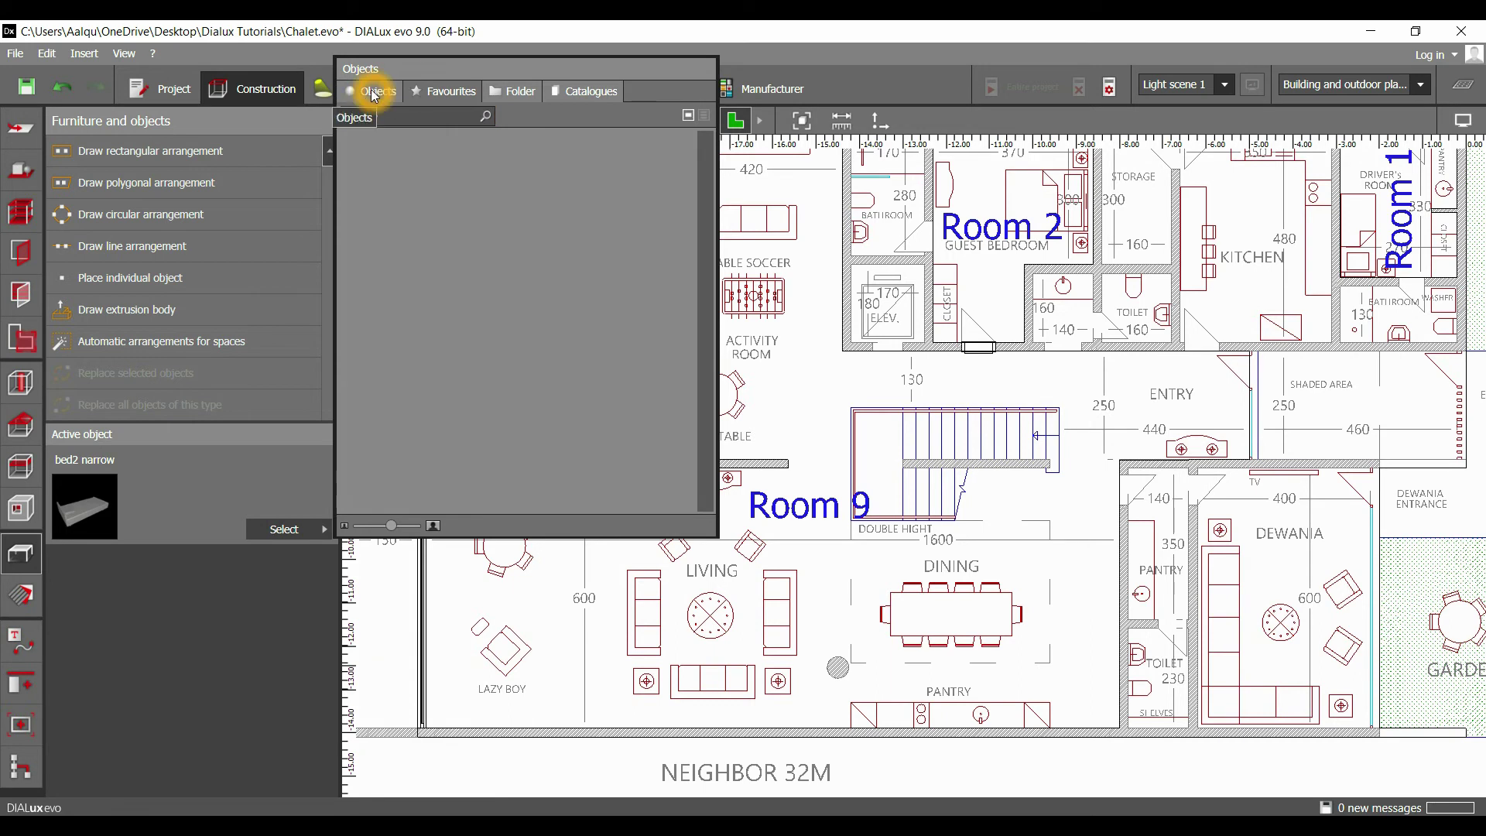
click(449, 96)
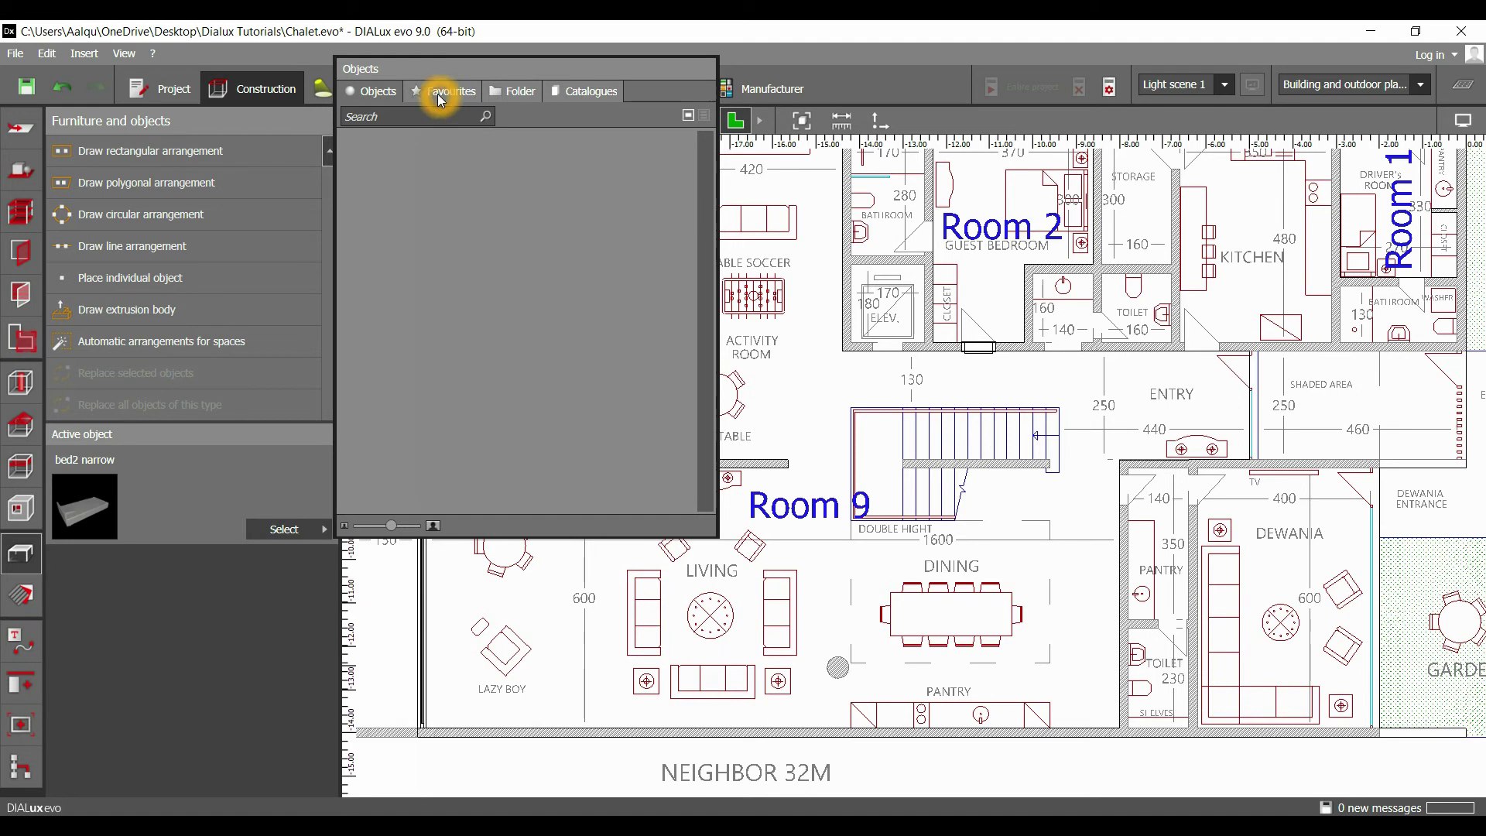
click(437, 93)
click(475, 307)
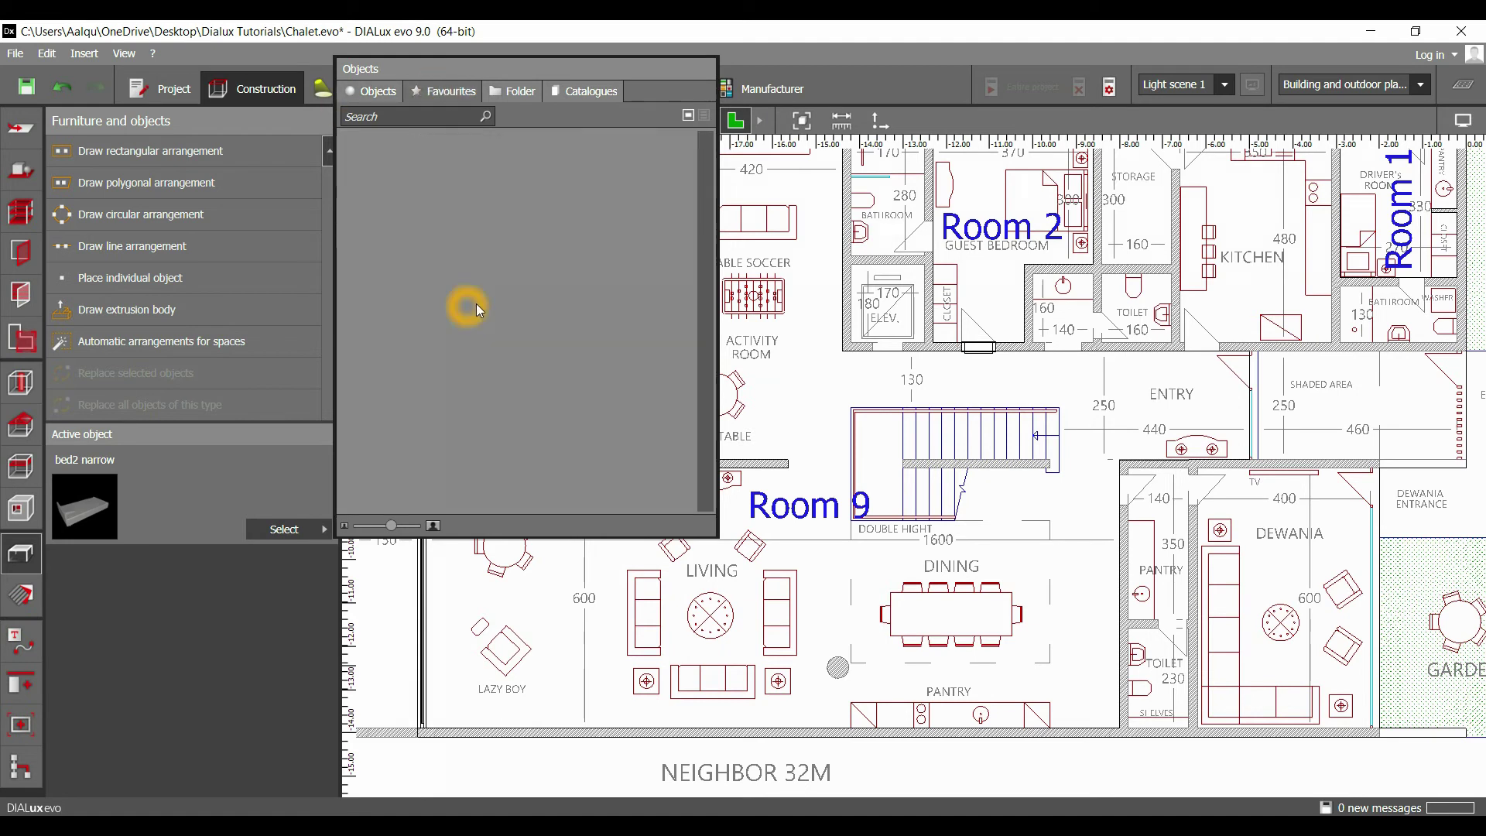
Open the DIALux evo object catalogue and move its window so that all of it fits on the screen.
click(576, 93)
click(605, 113)
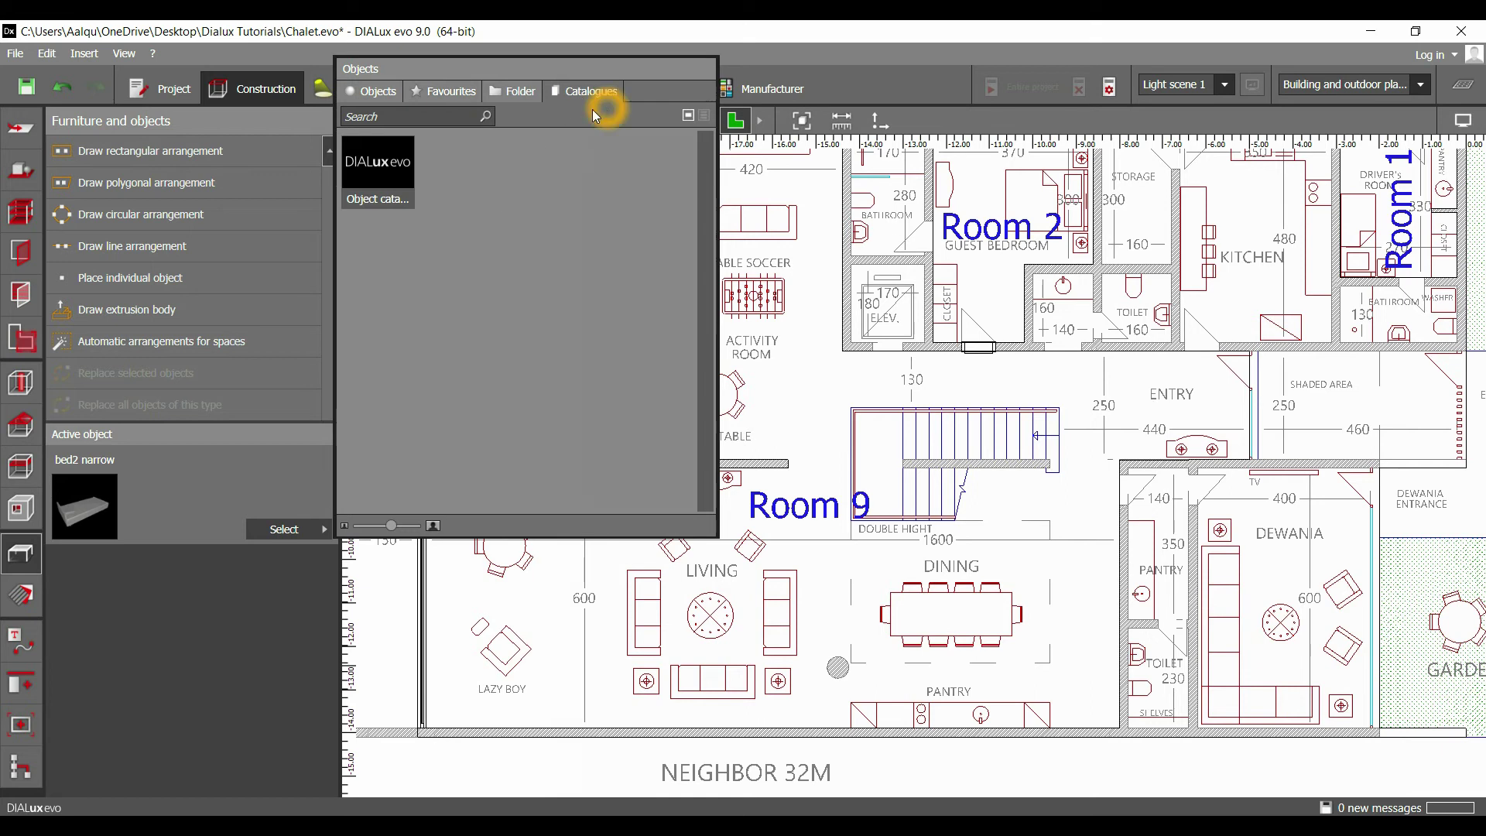
click(391, 181)
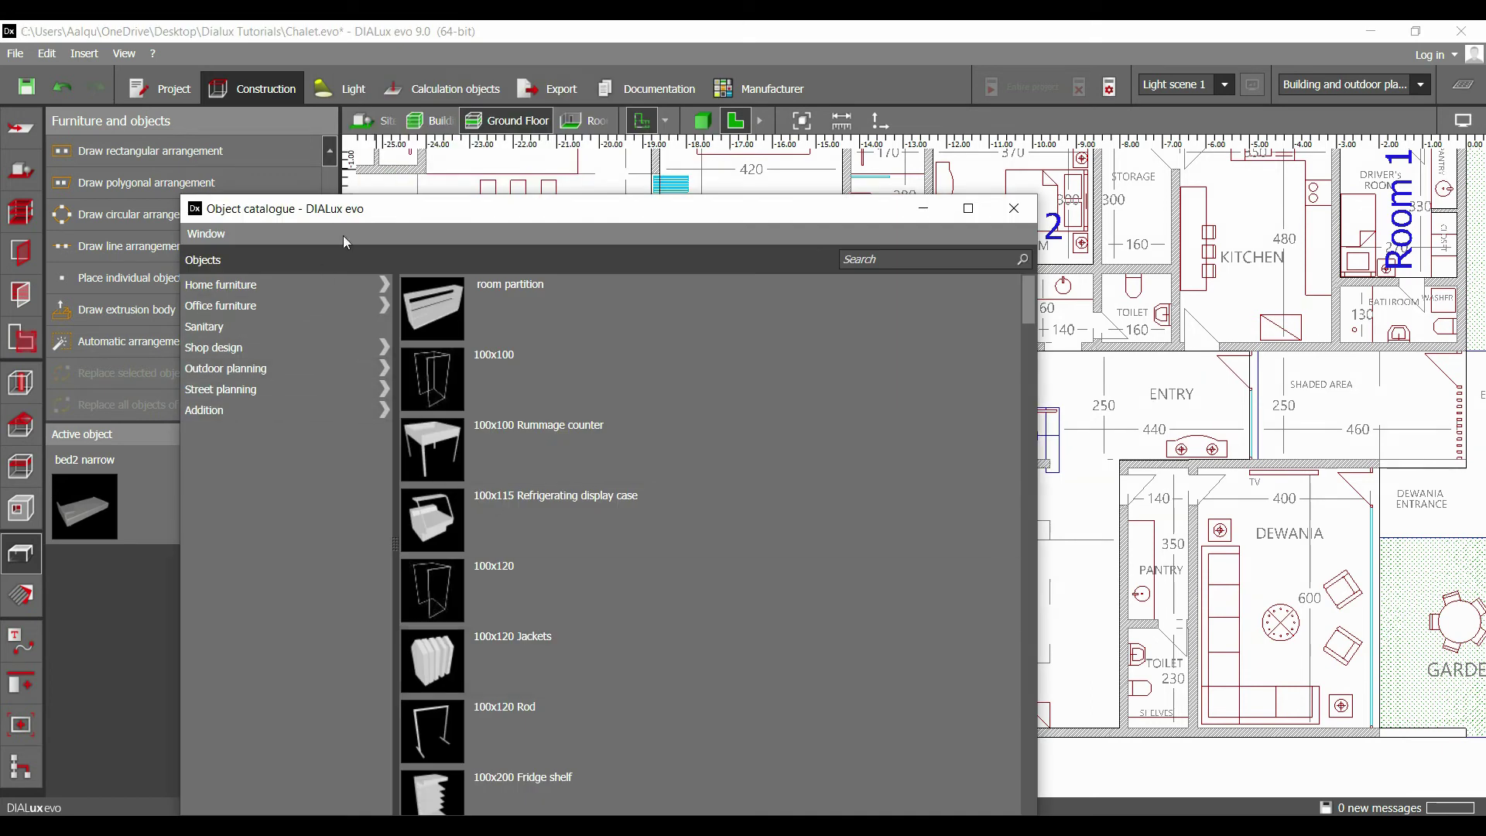
drag(350, 214, 332, 72)
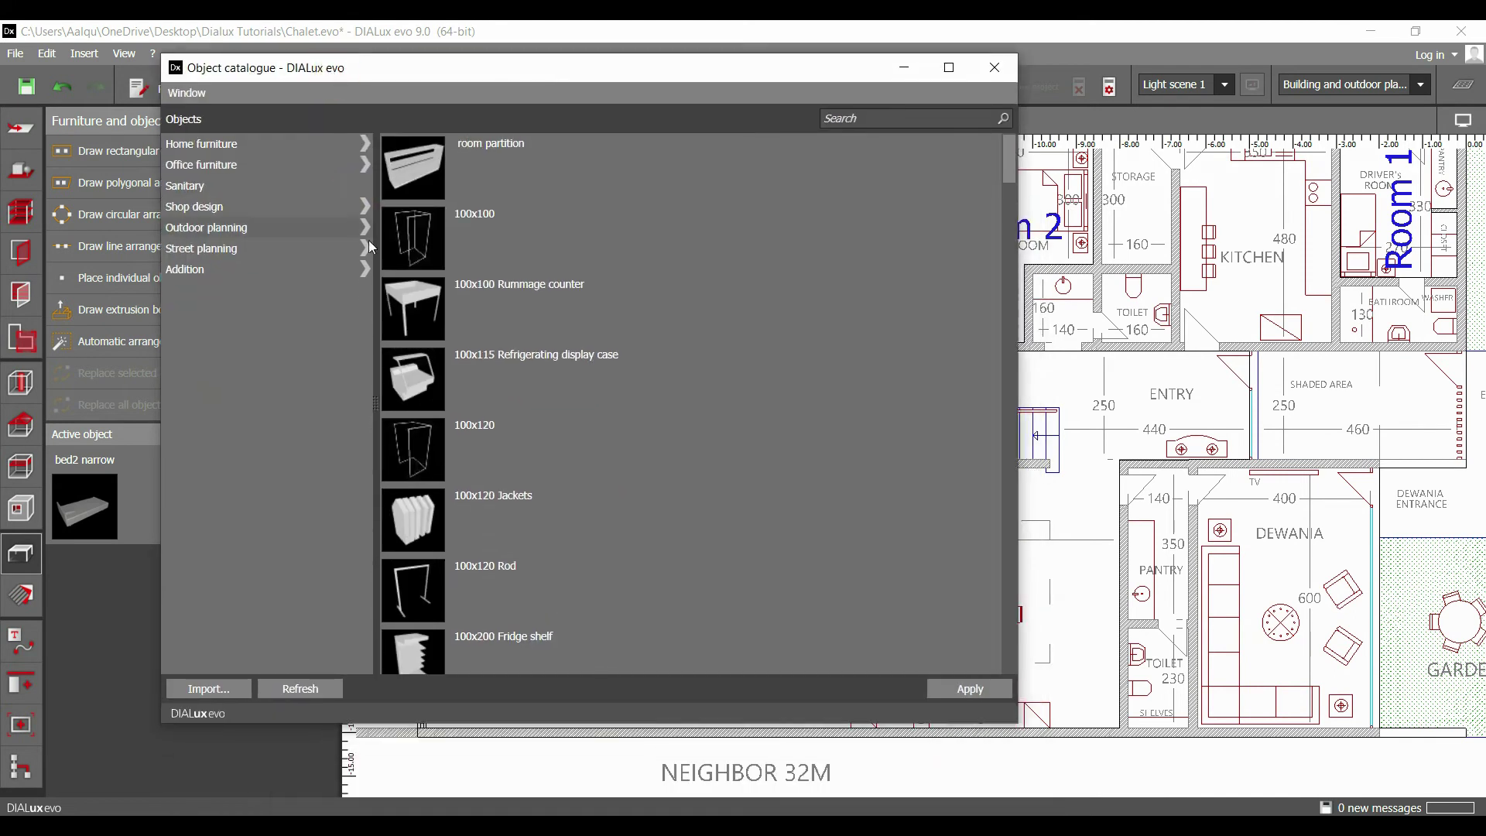
Examine the object catalogue's categories, including home furniture, office furniture and sanitary objects.
click(853, 756)
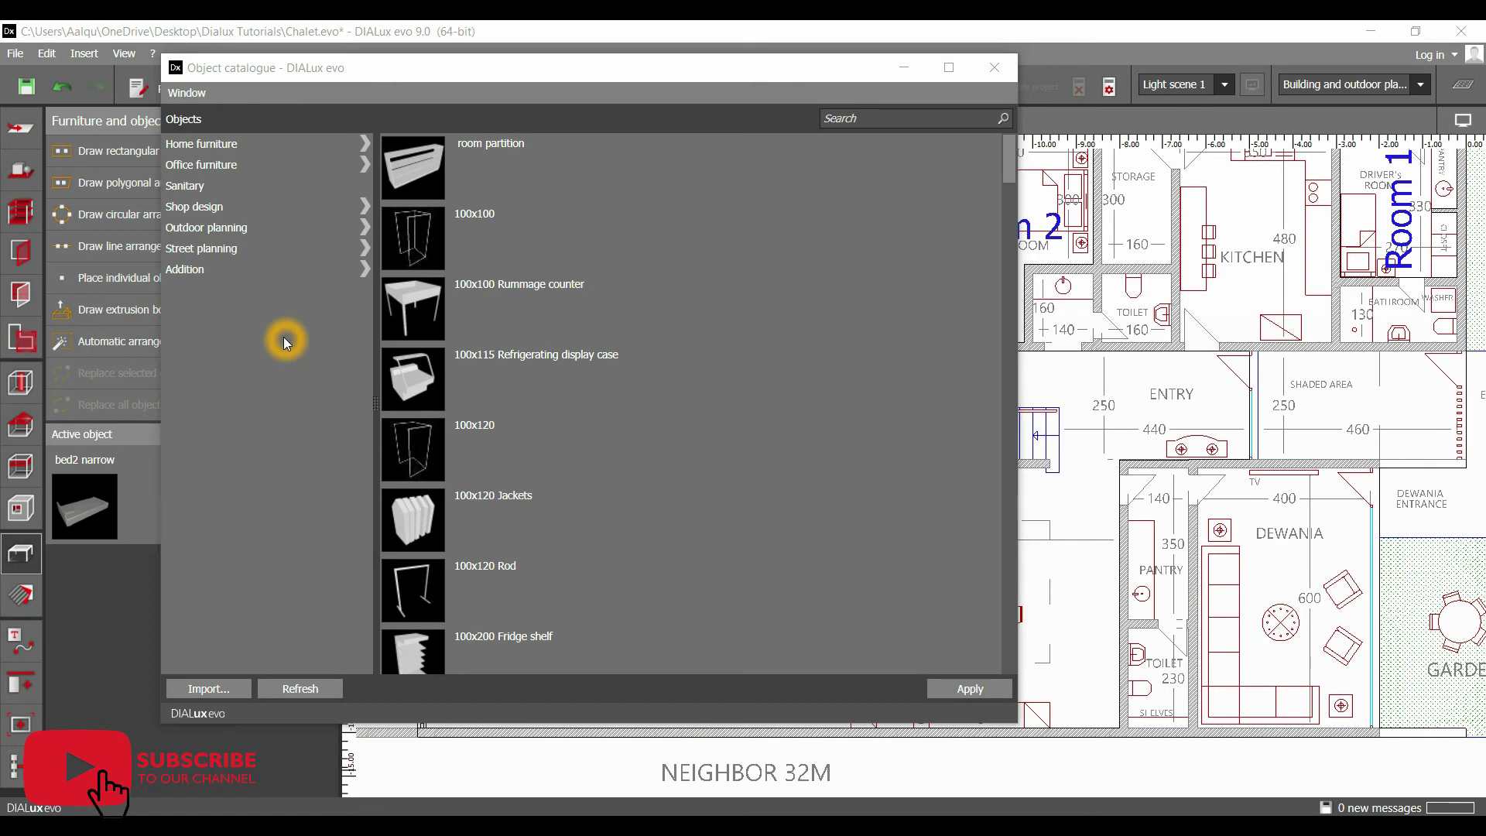
click(239, 314)
click(236, 152)
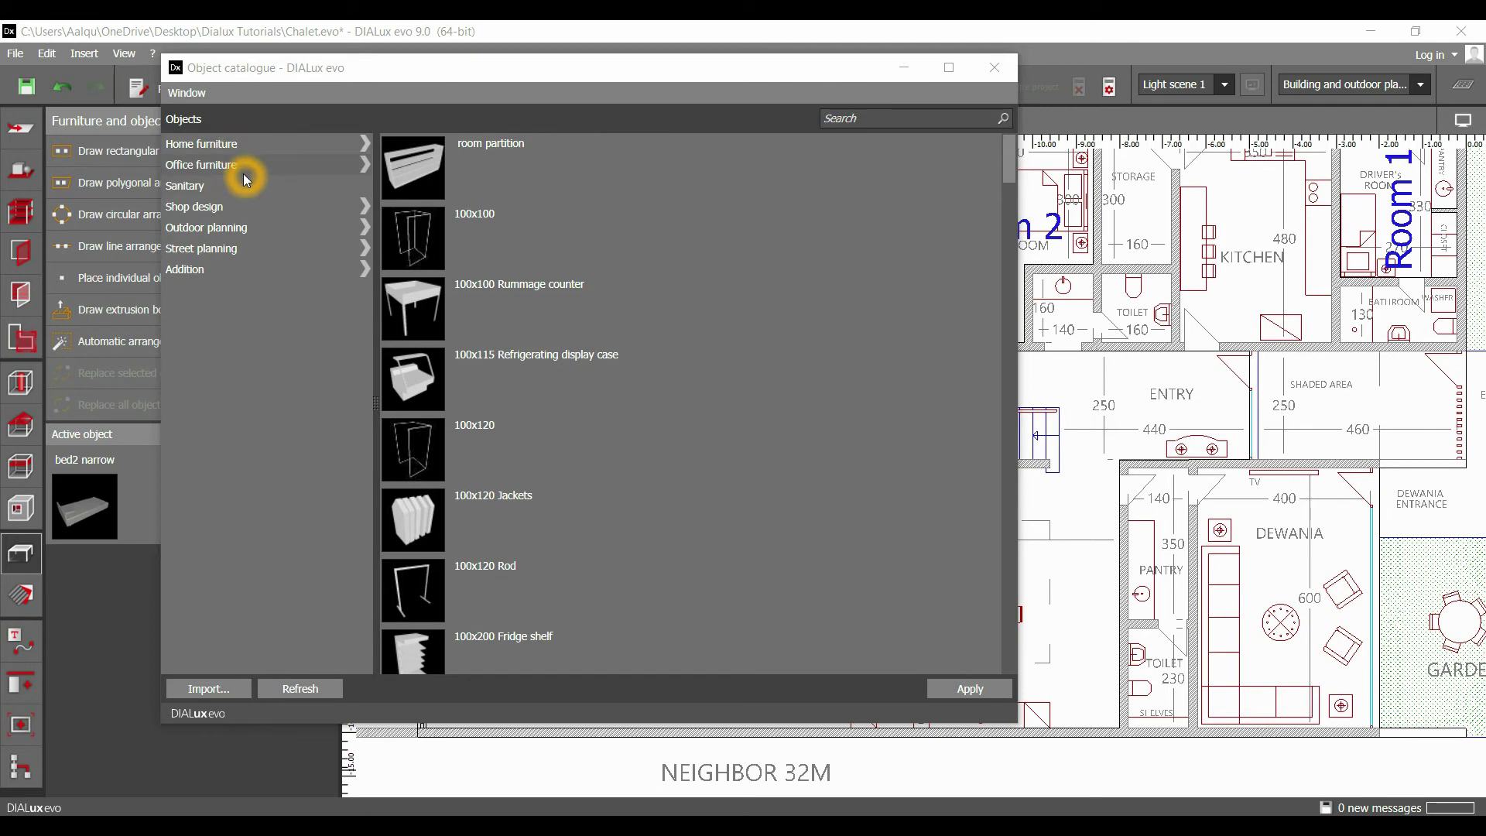
click(231, 195)
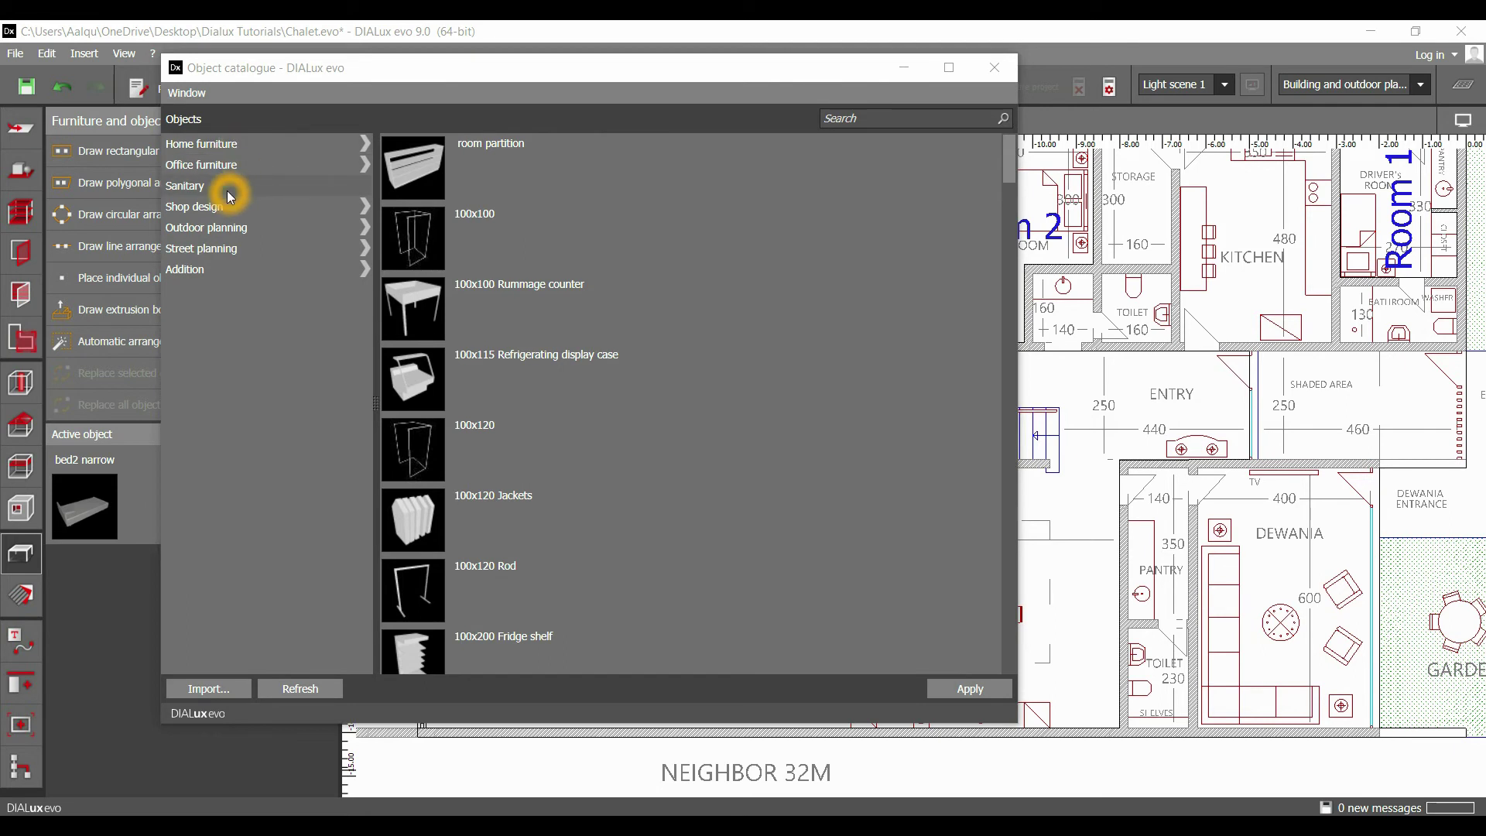